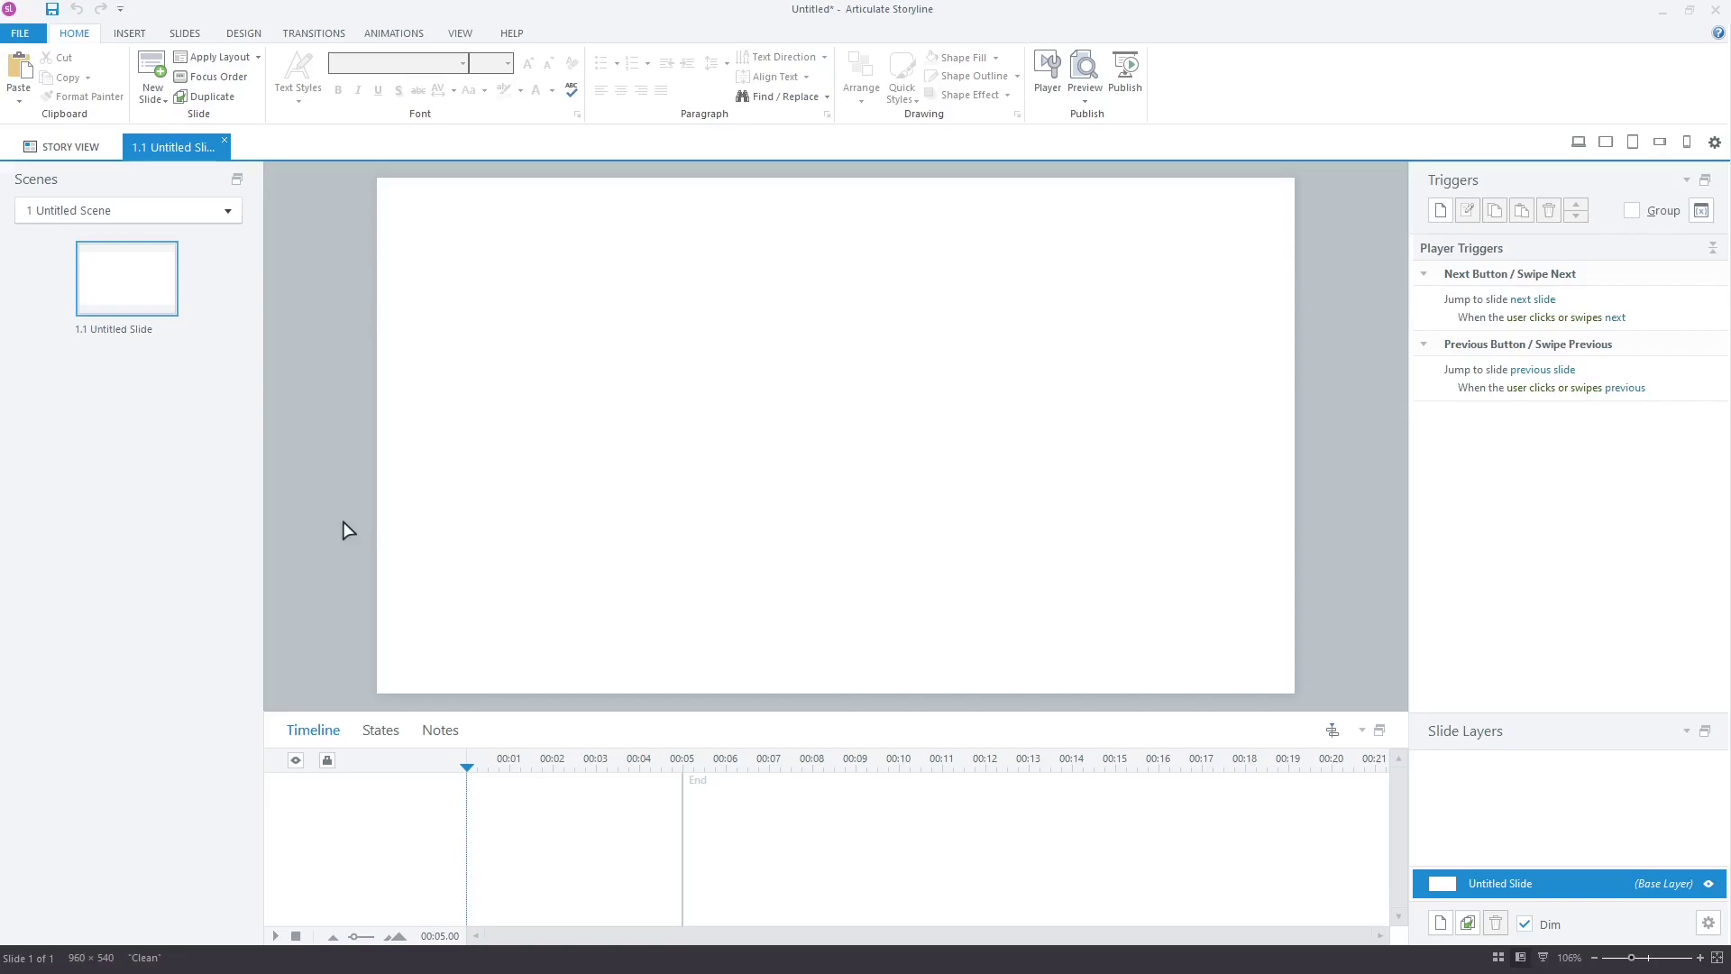
# Insert a Numeric Entry Field from the Input menu and draw it on the slide's left side
pyautogui.click(144, 34)
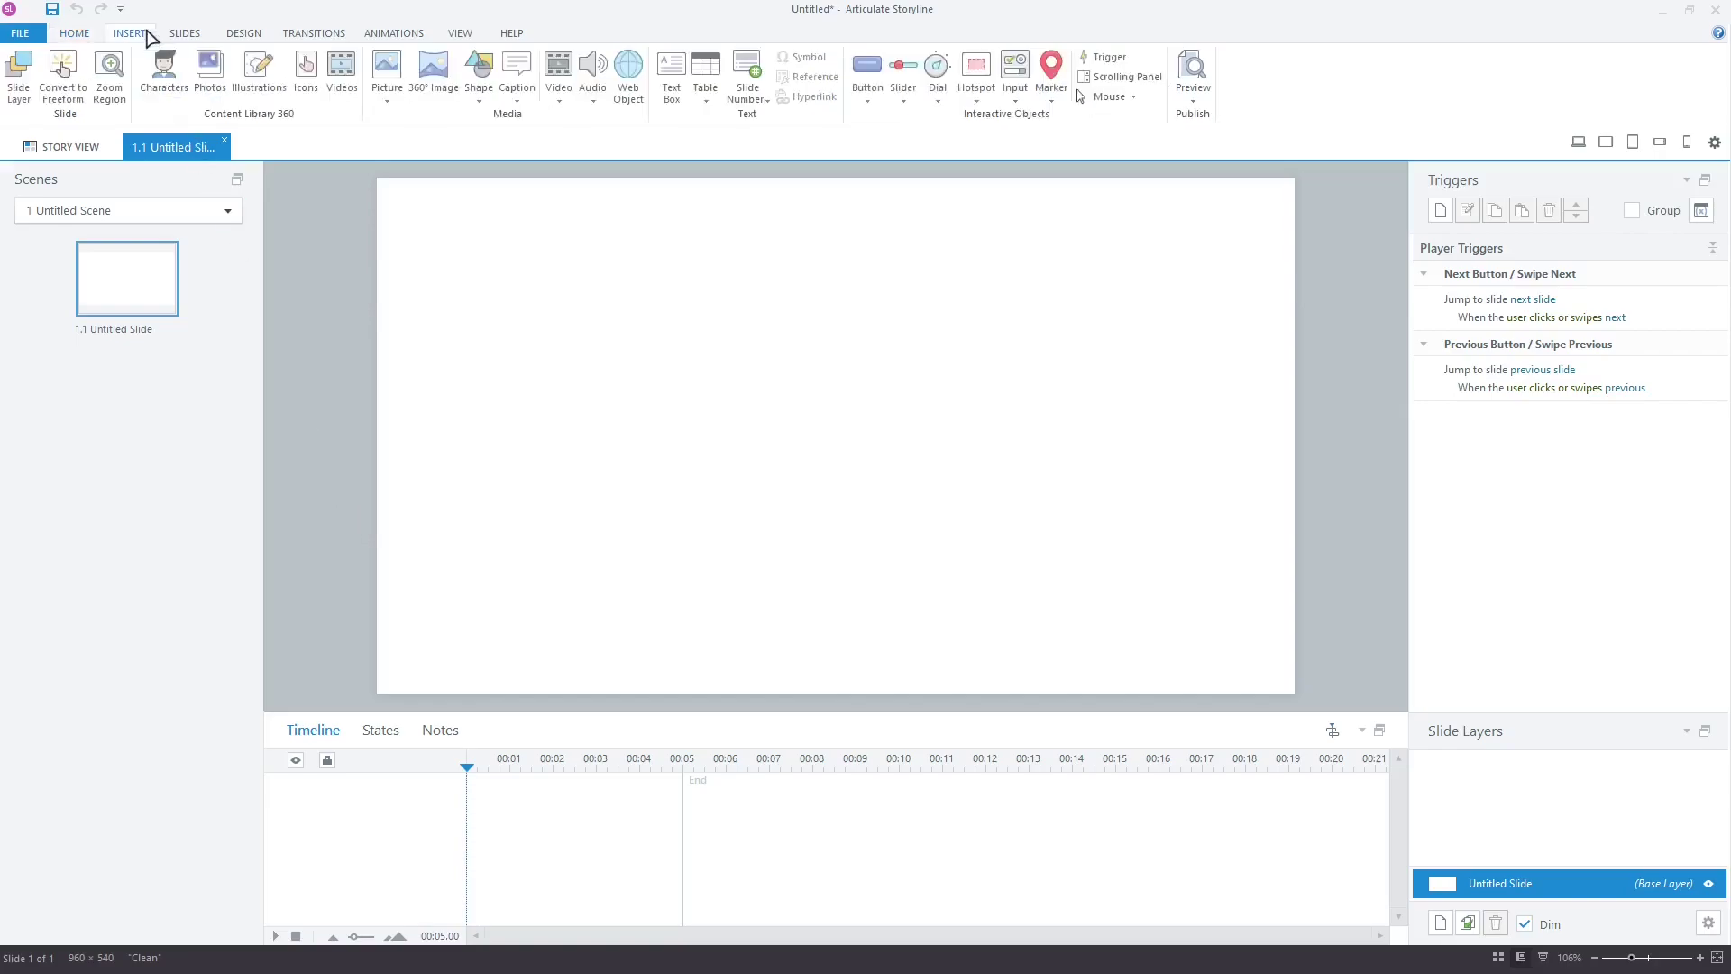
pyautogui.click(1015, 93)
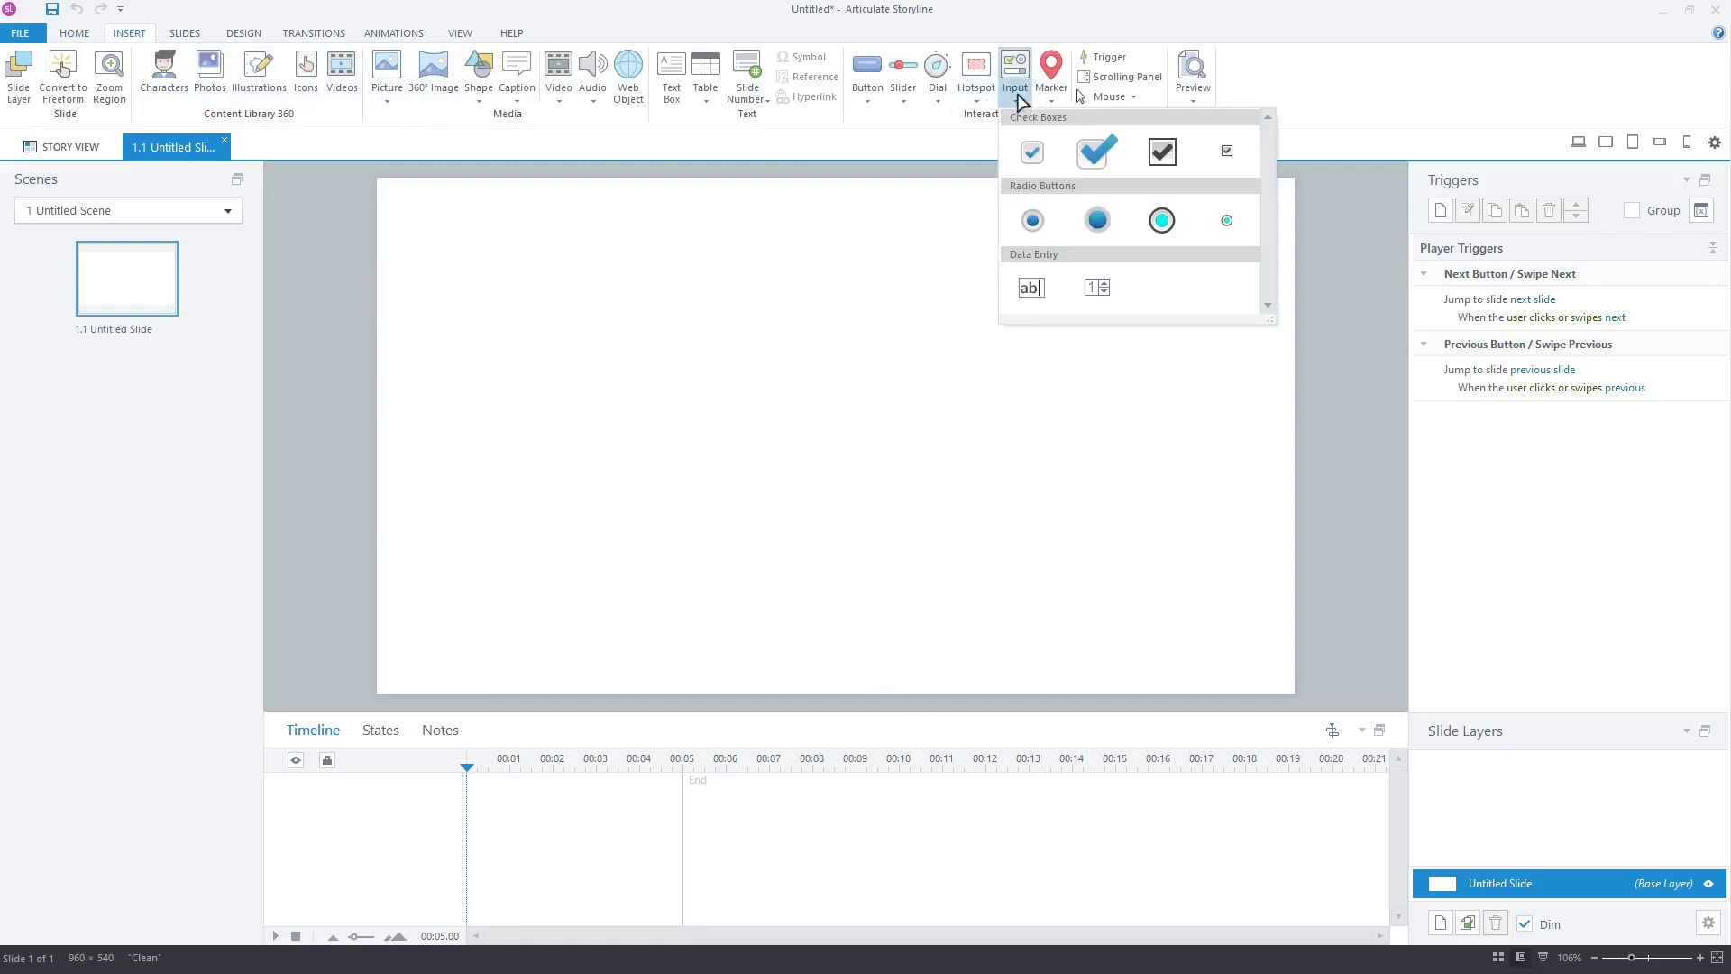
pyautogui.click(1099, 288)
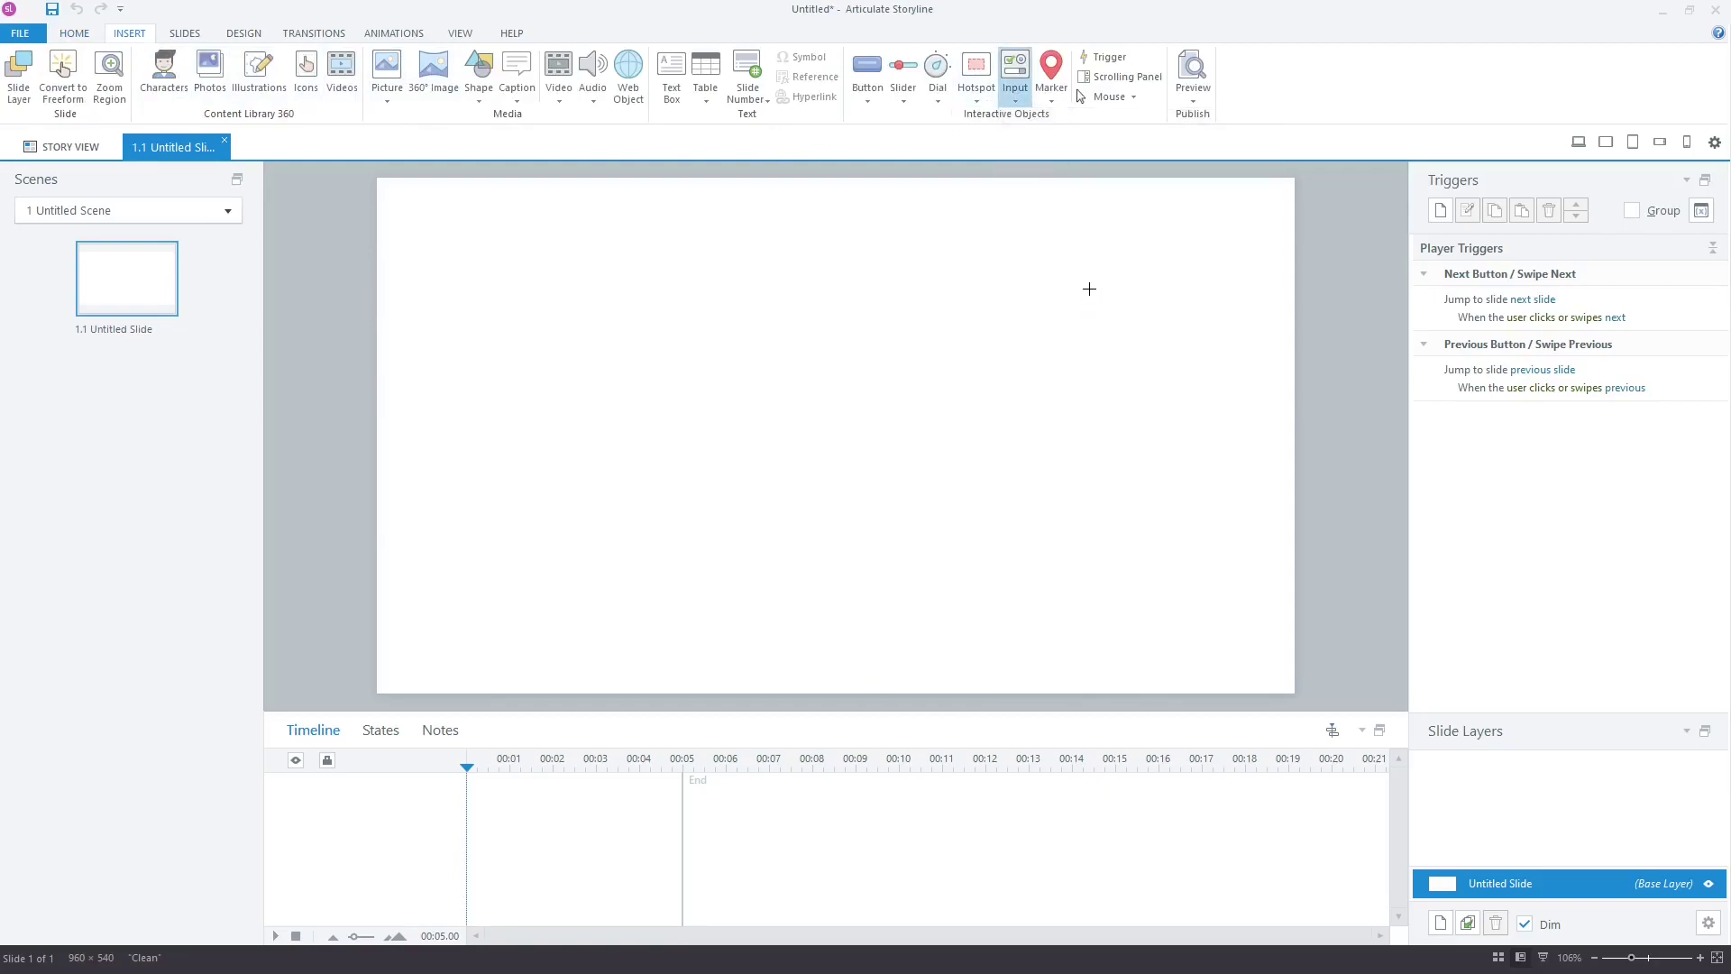
pyautogui.moveTo(521, 375); pyautogui.dragTo(639, 406)
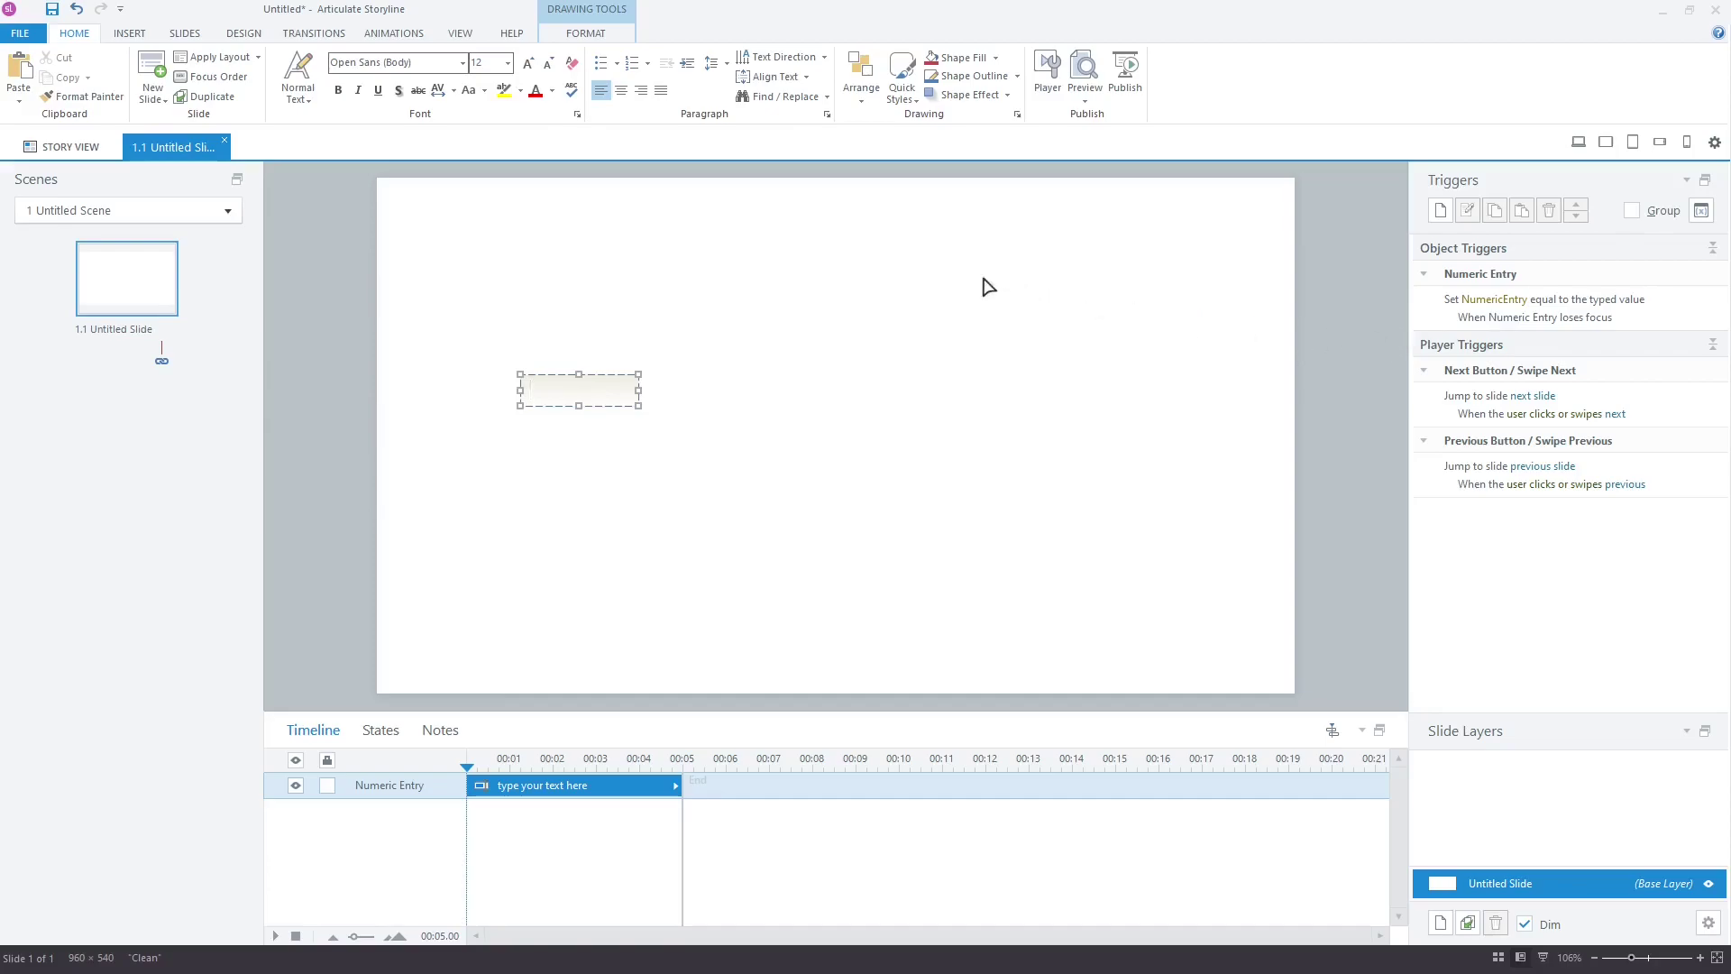
# Add a bold 'First Number' text box positioned just above the numeric entry field
pyautogui.click(129, 34)
pyautogui.click(672, 94)
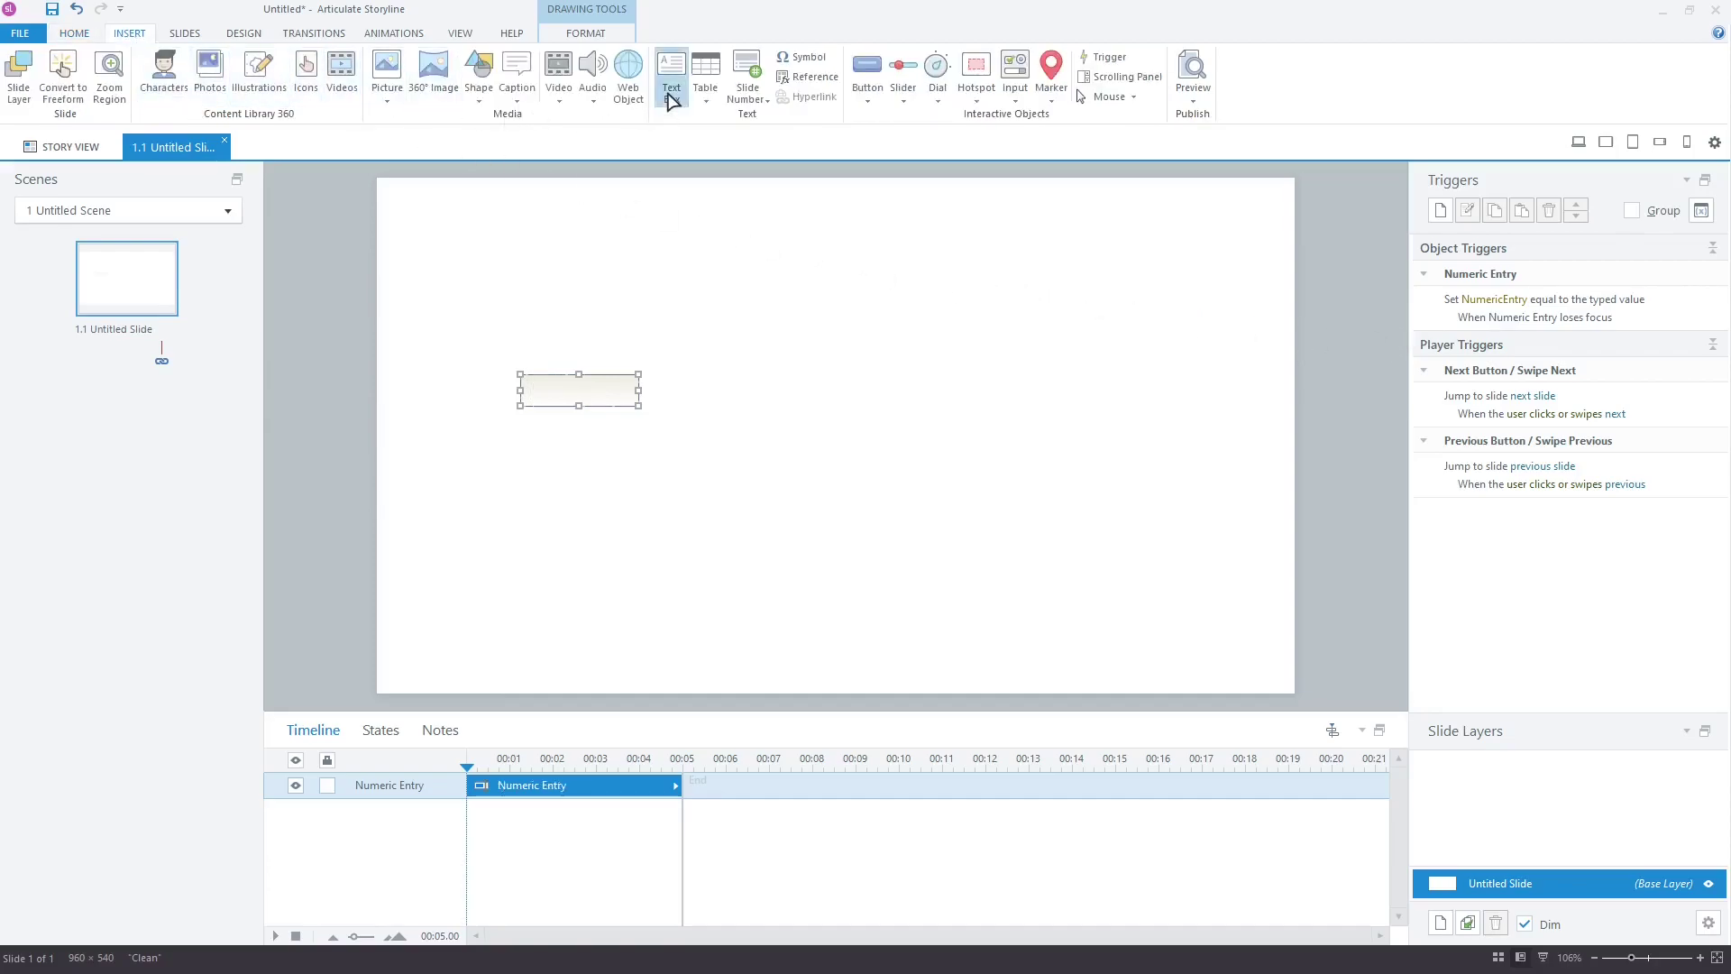
pyautogui.click(519, 345)
pyautogui.write('First Number')
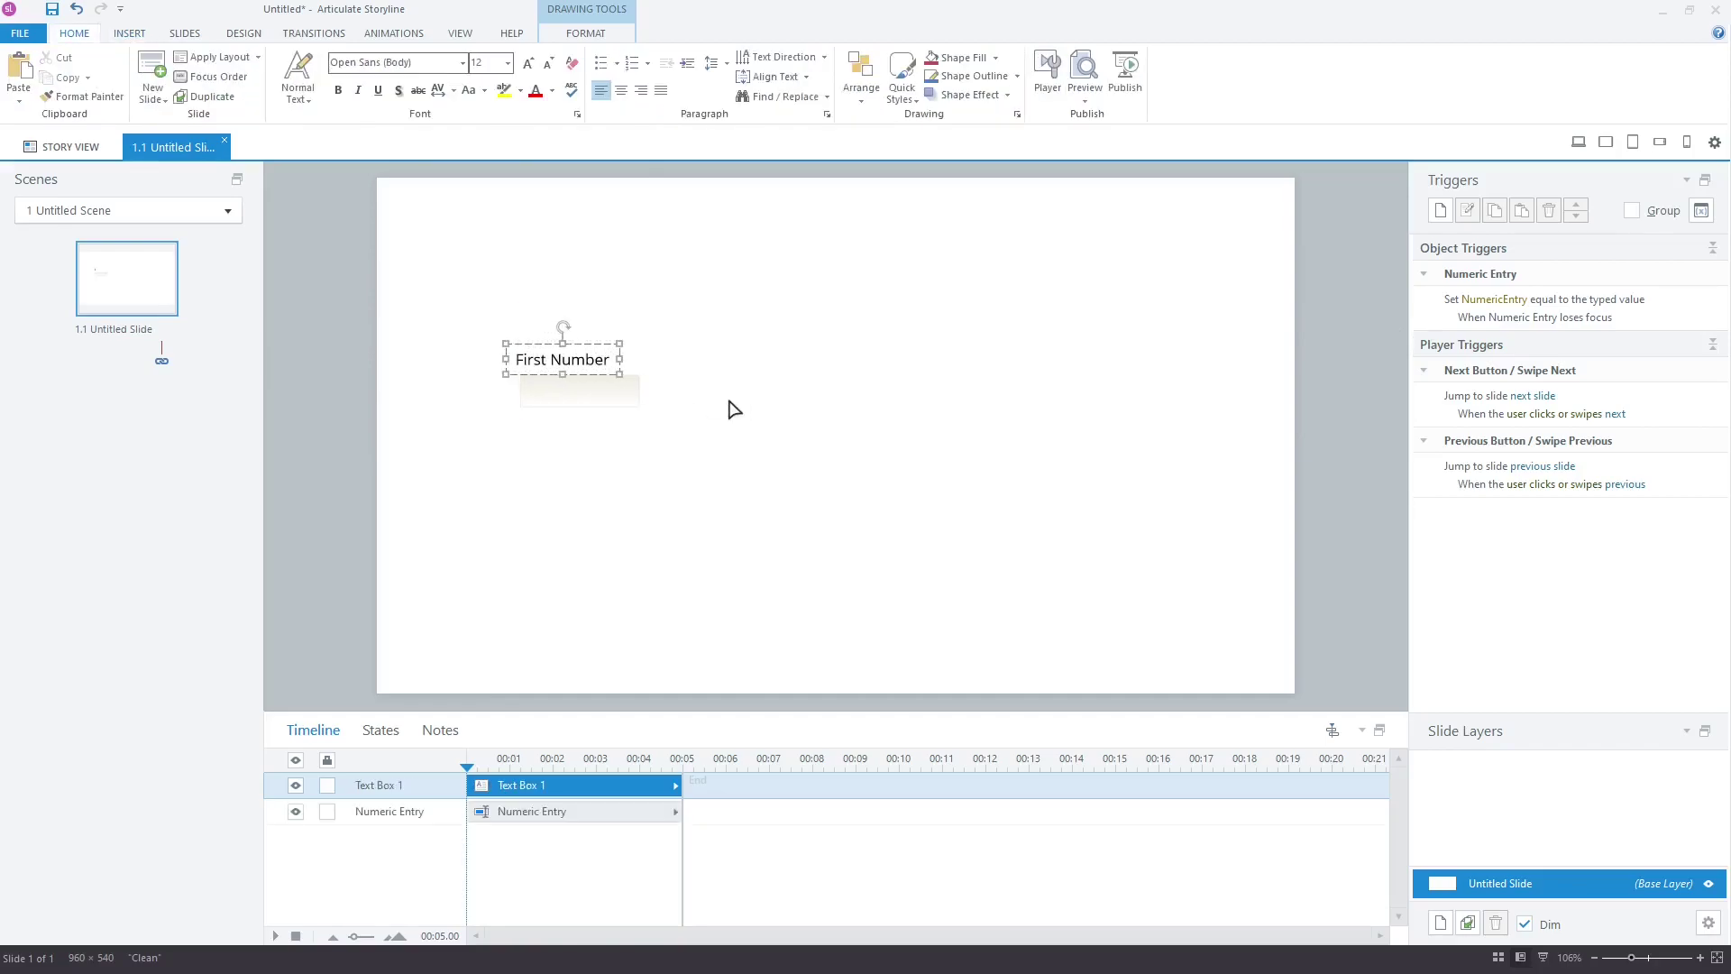
pyautogui.hotkey('ctrl', 'a')
pyautogui.hotkey('ctrl', 'b')
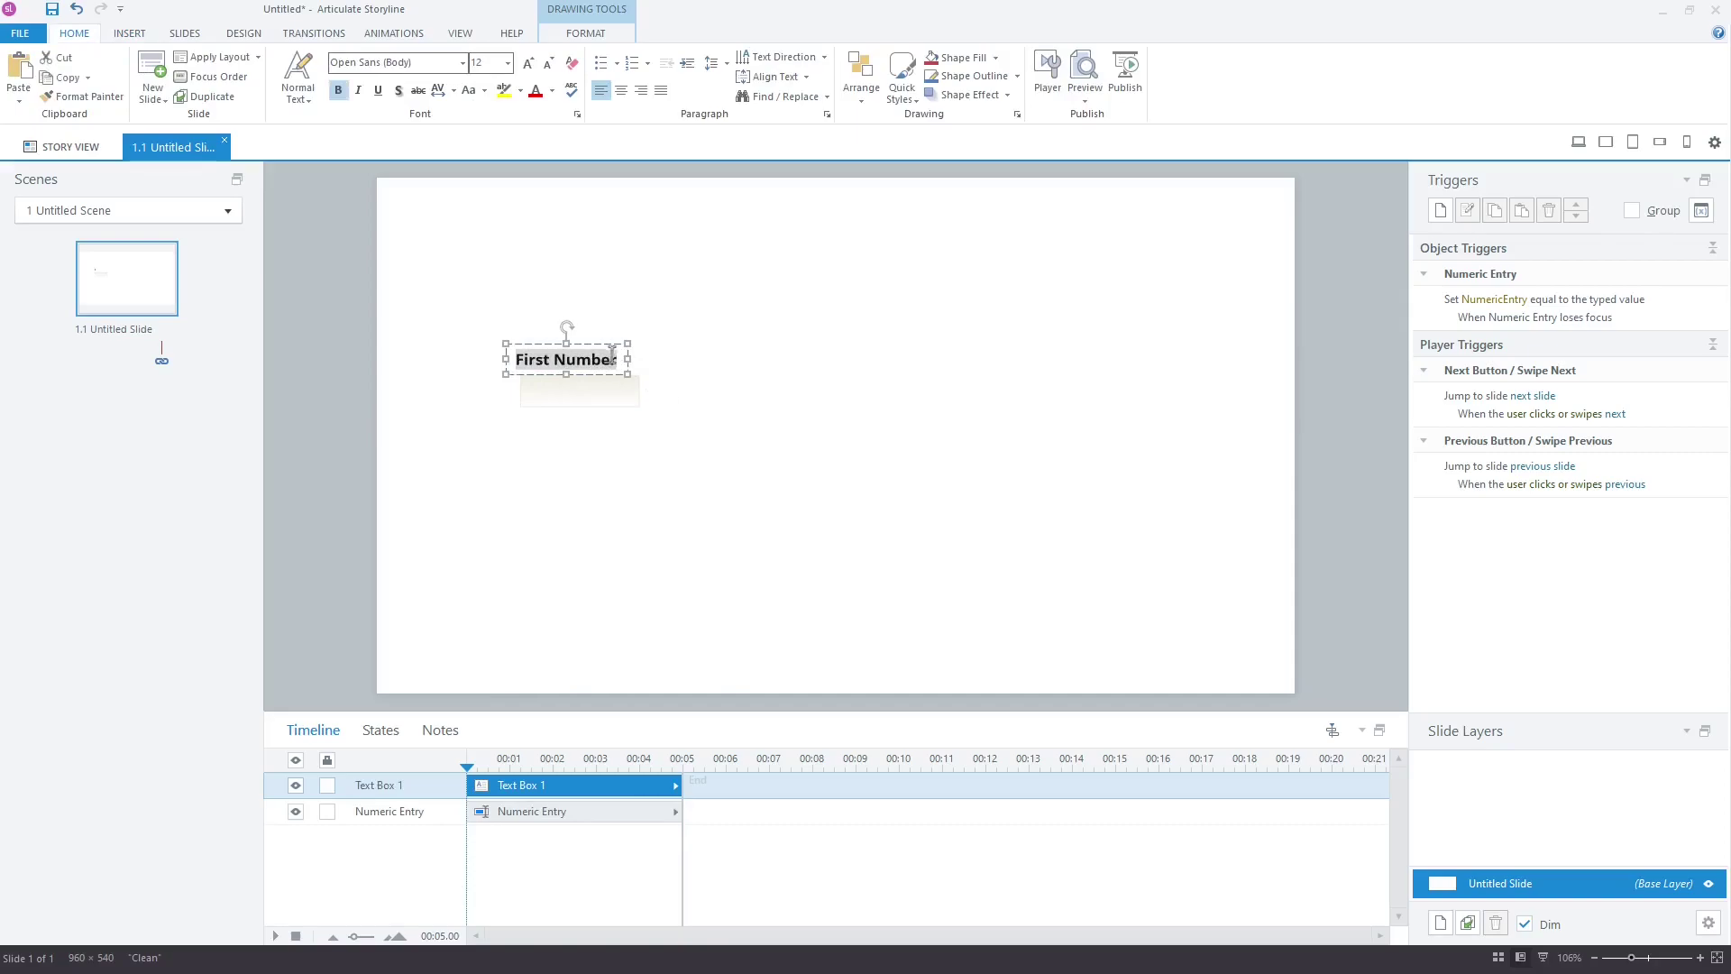
pyautogui.moveTo(597, 344); pyautogui.dragTo(609, 349)
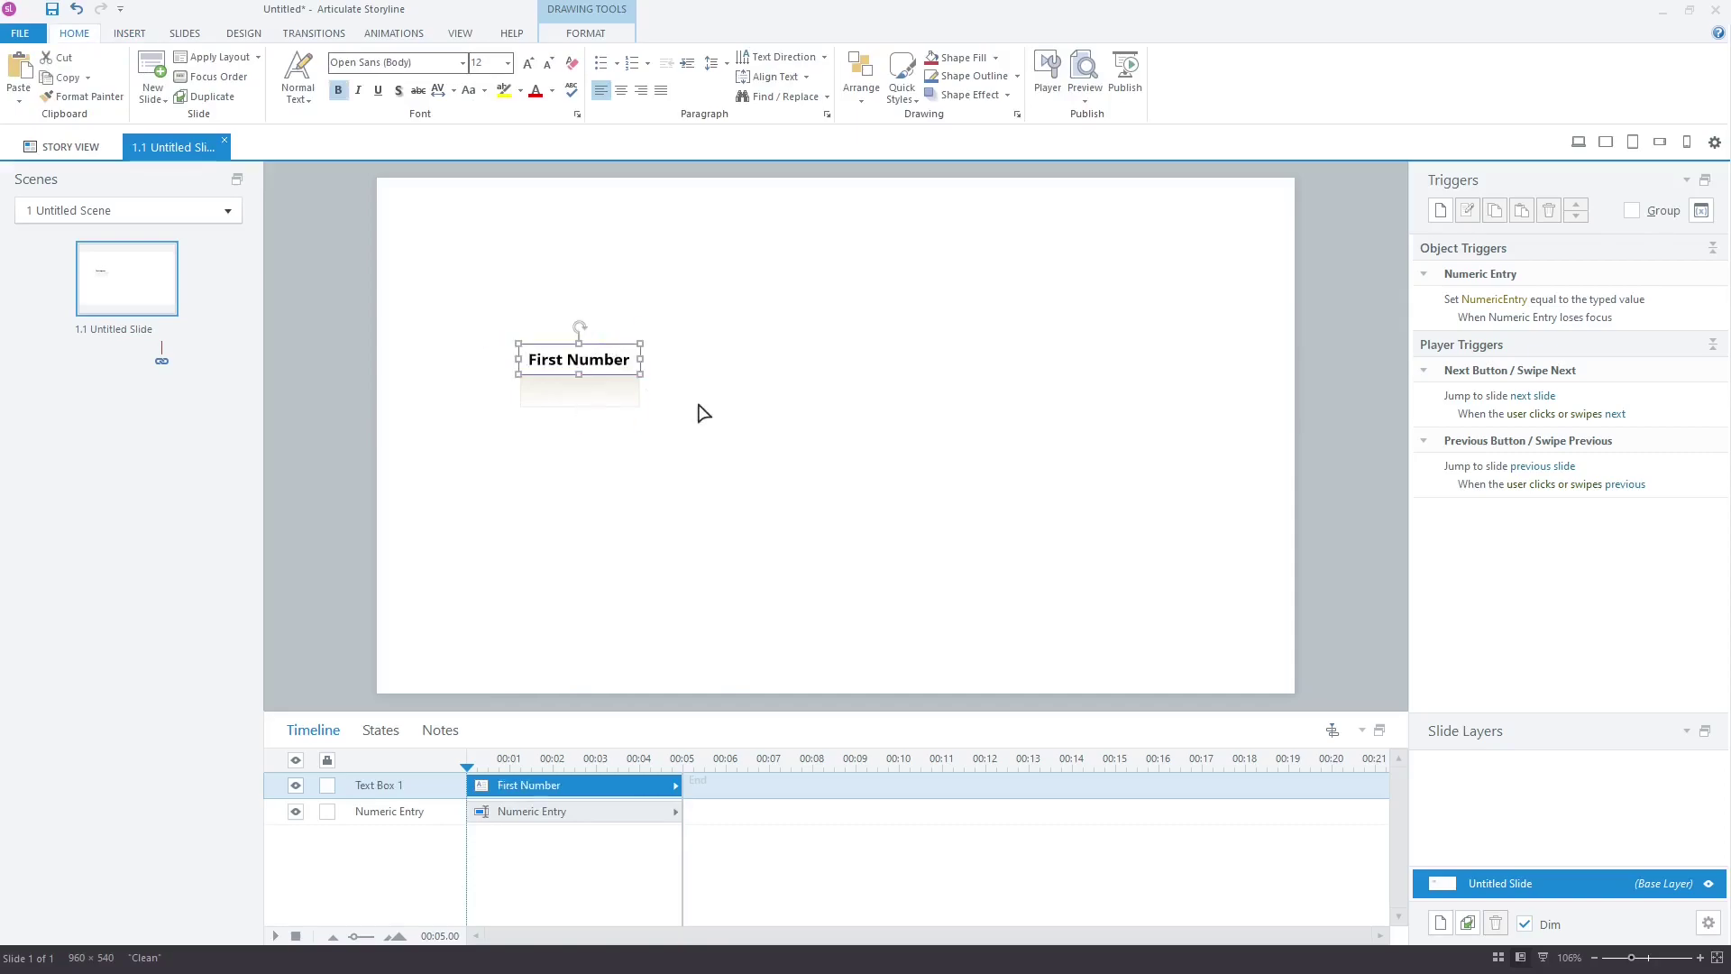
pyautogui.click(700, 414)
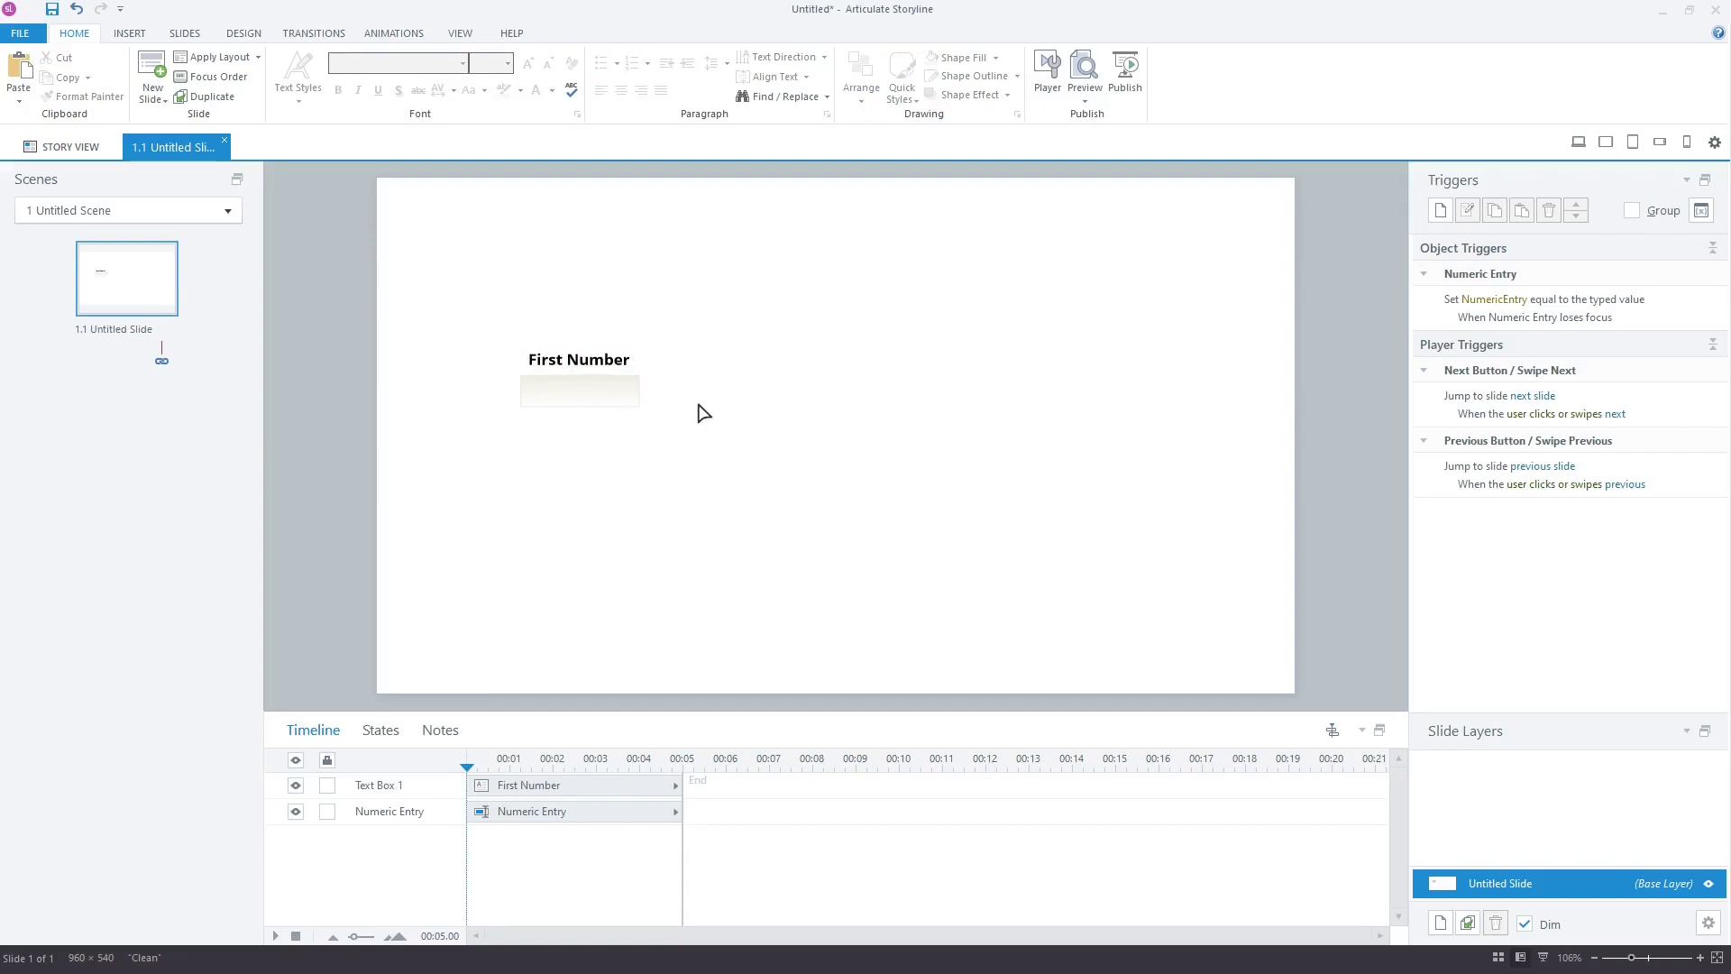
# Duplicate the label and entry field together and move the copy to the right
pyautogui.moveTo(475, 324); pyautogui.dragTo(704, 446)
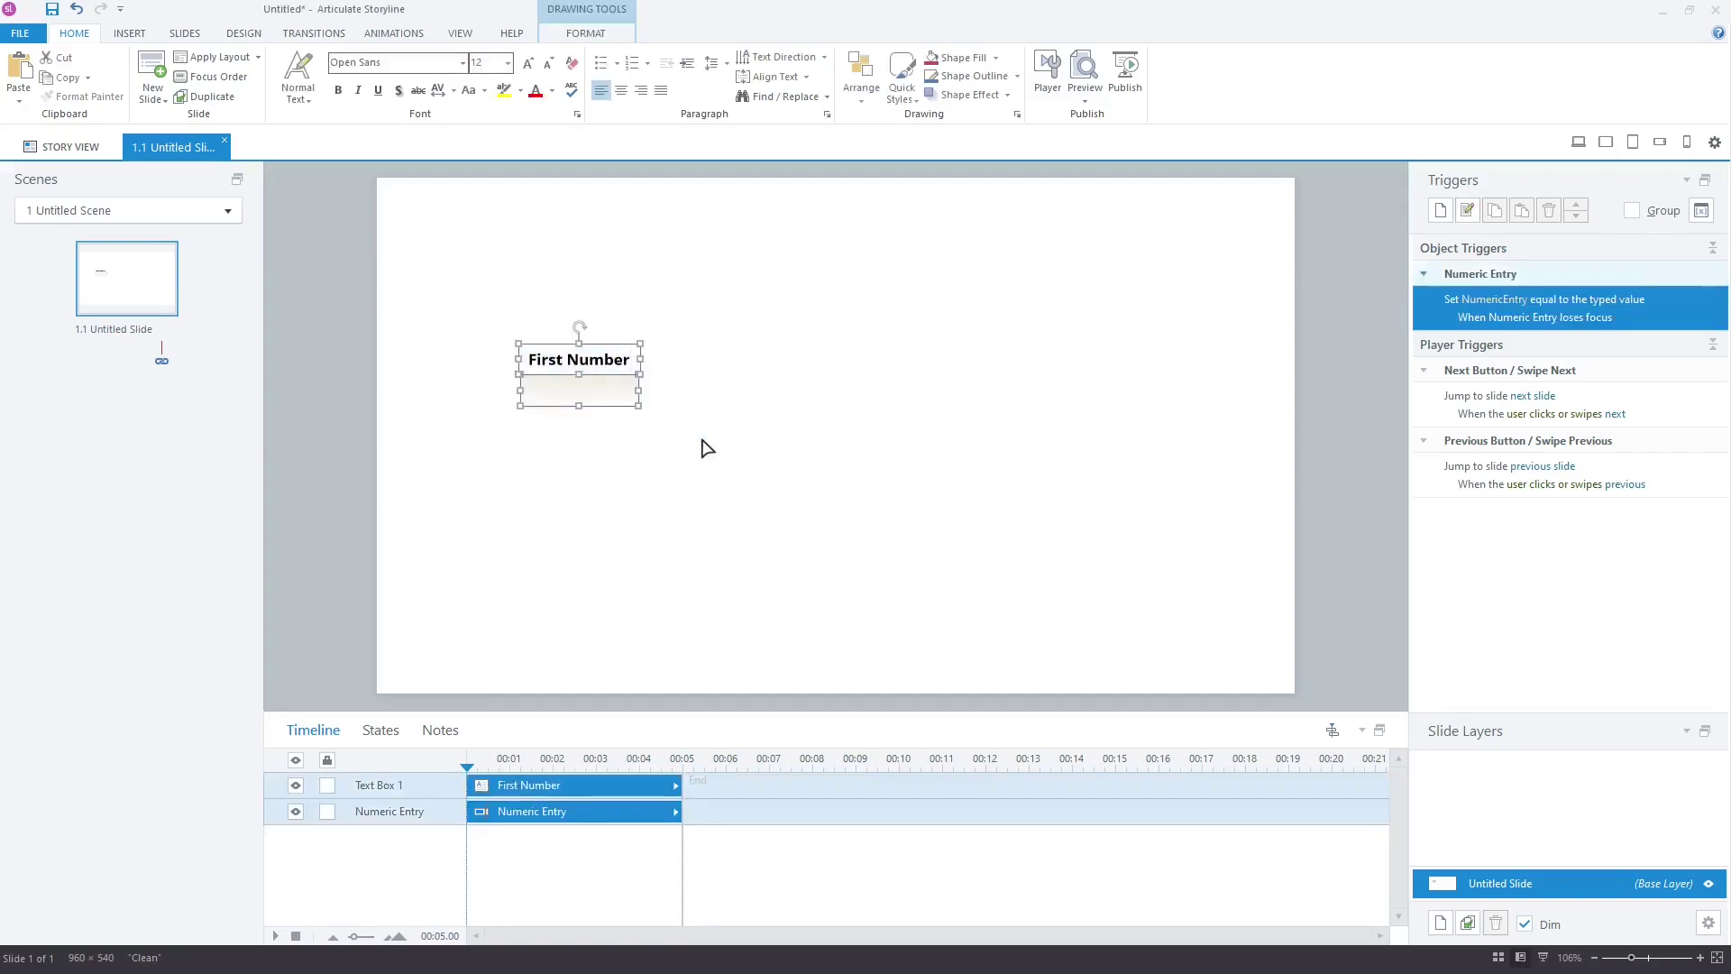
pyautogui.hotkey('ctrl', 'd')
pyautogui.moveTo(616, 408); pyautogui.dragTo(828, 416)
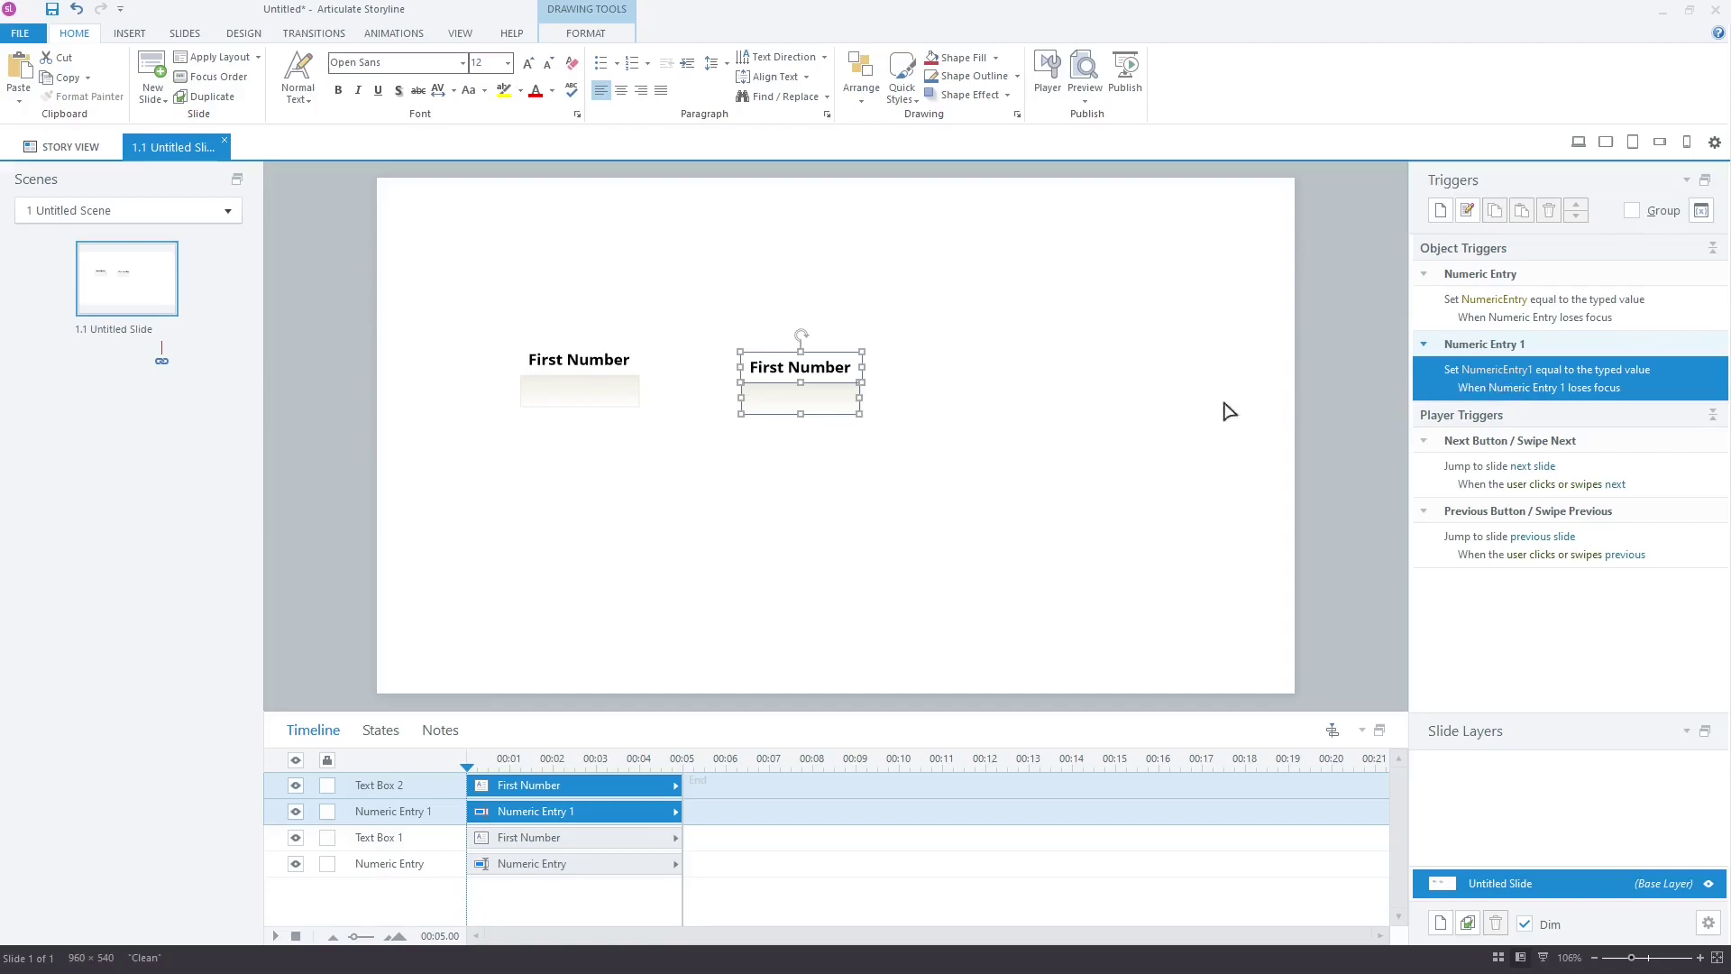
pyautogui.click(1064, 396)
# Change 'First' to 'Second' in the copied label so it reads 'Second Number'
pyautogui.click(767, 370)
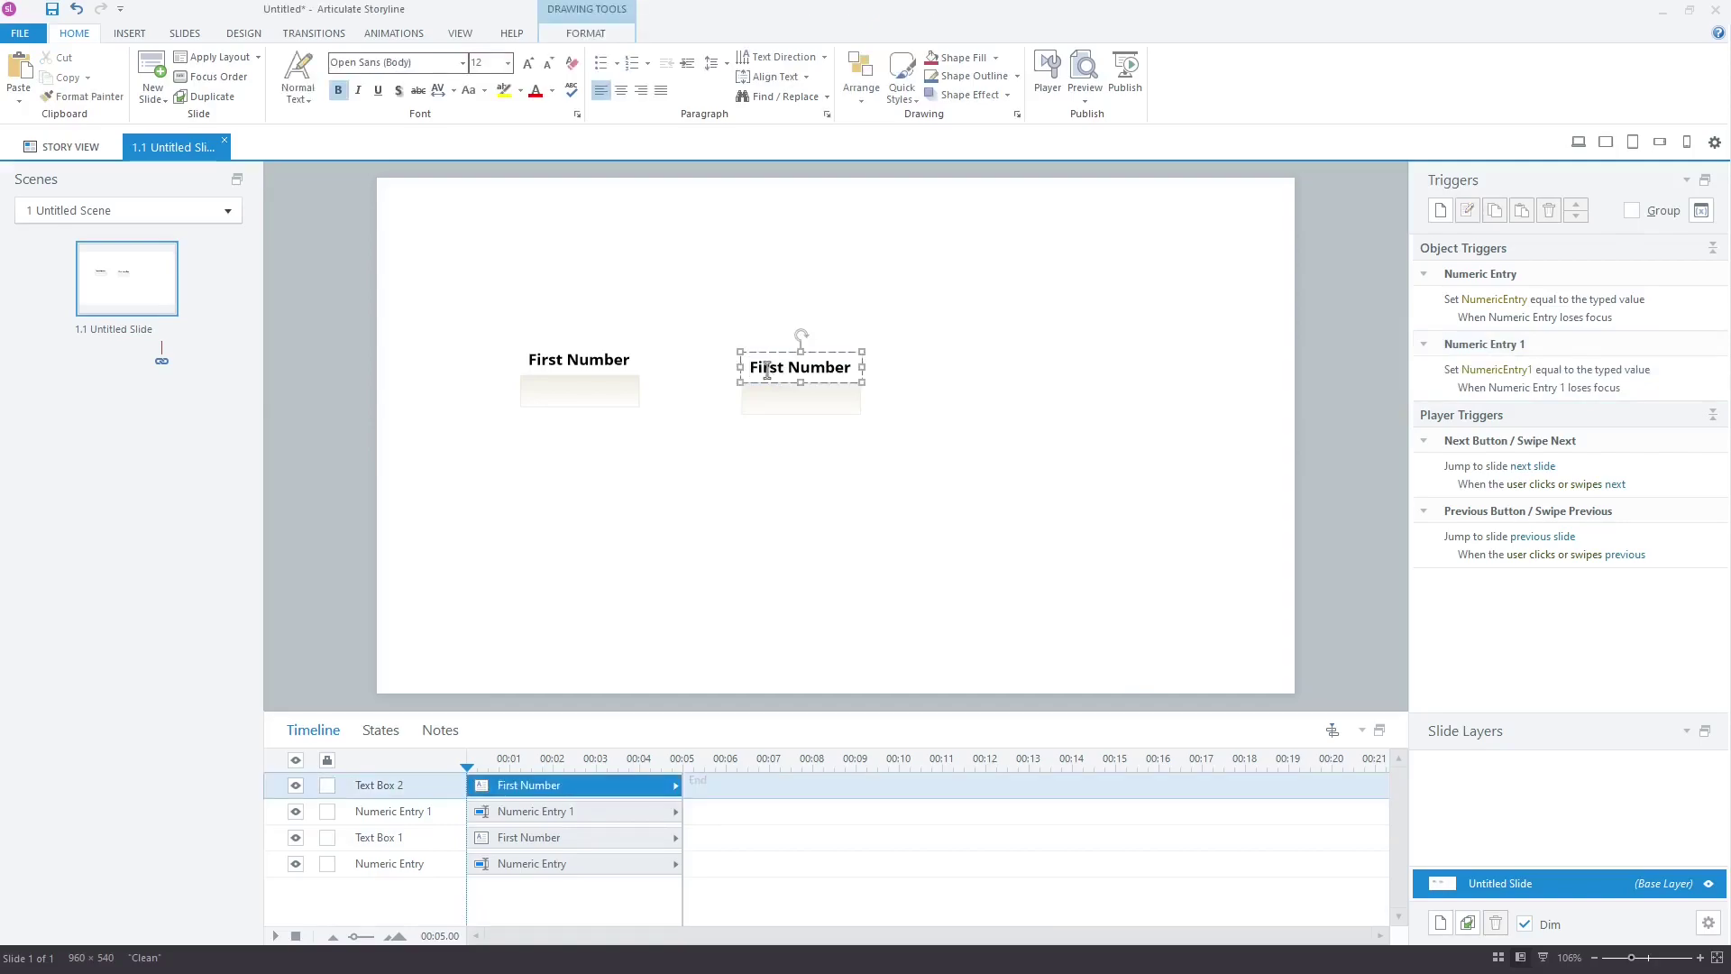
pyautogui.doubleClick(767, 369)
pyautogui.write('Sec')
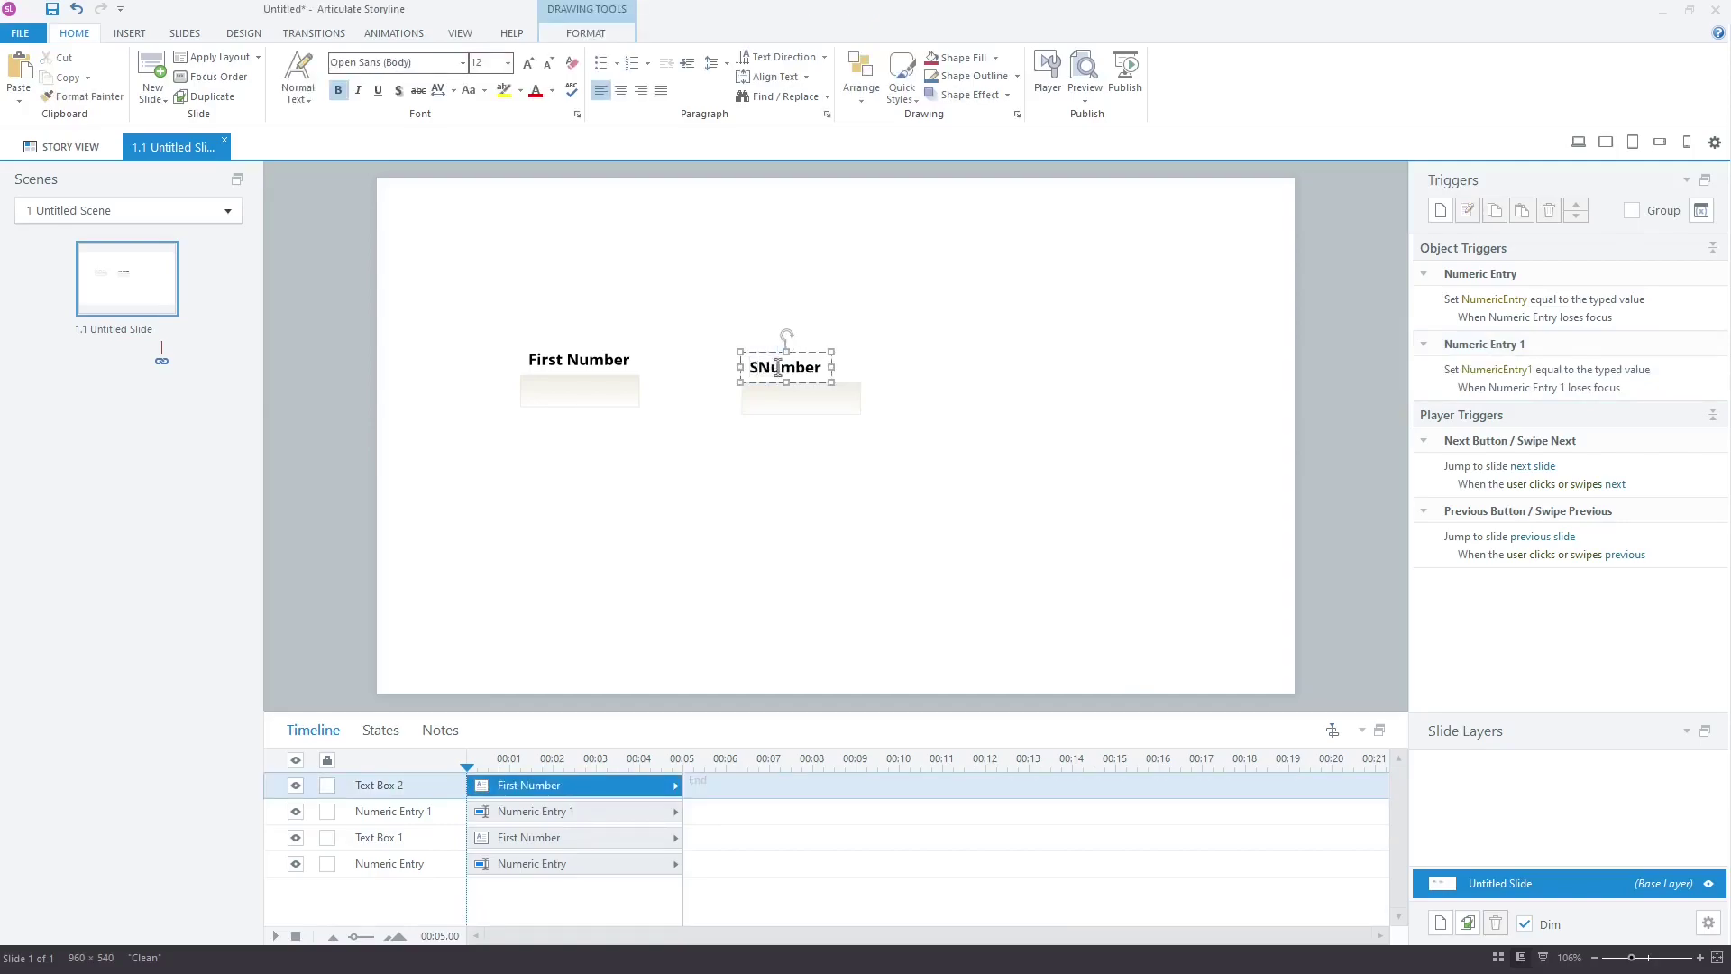
pyautogui.write('ond')
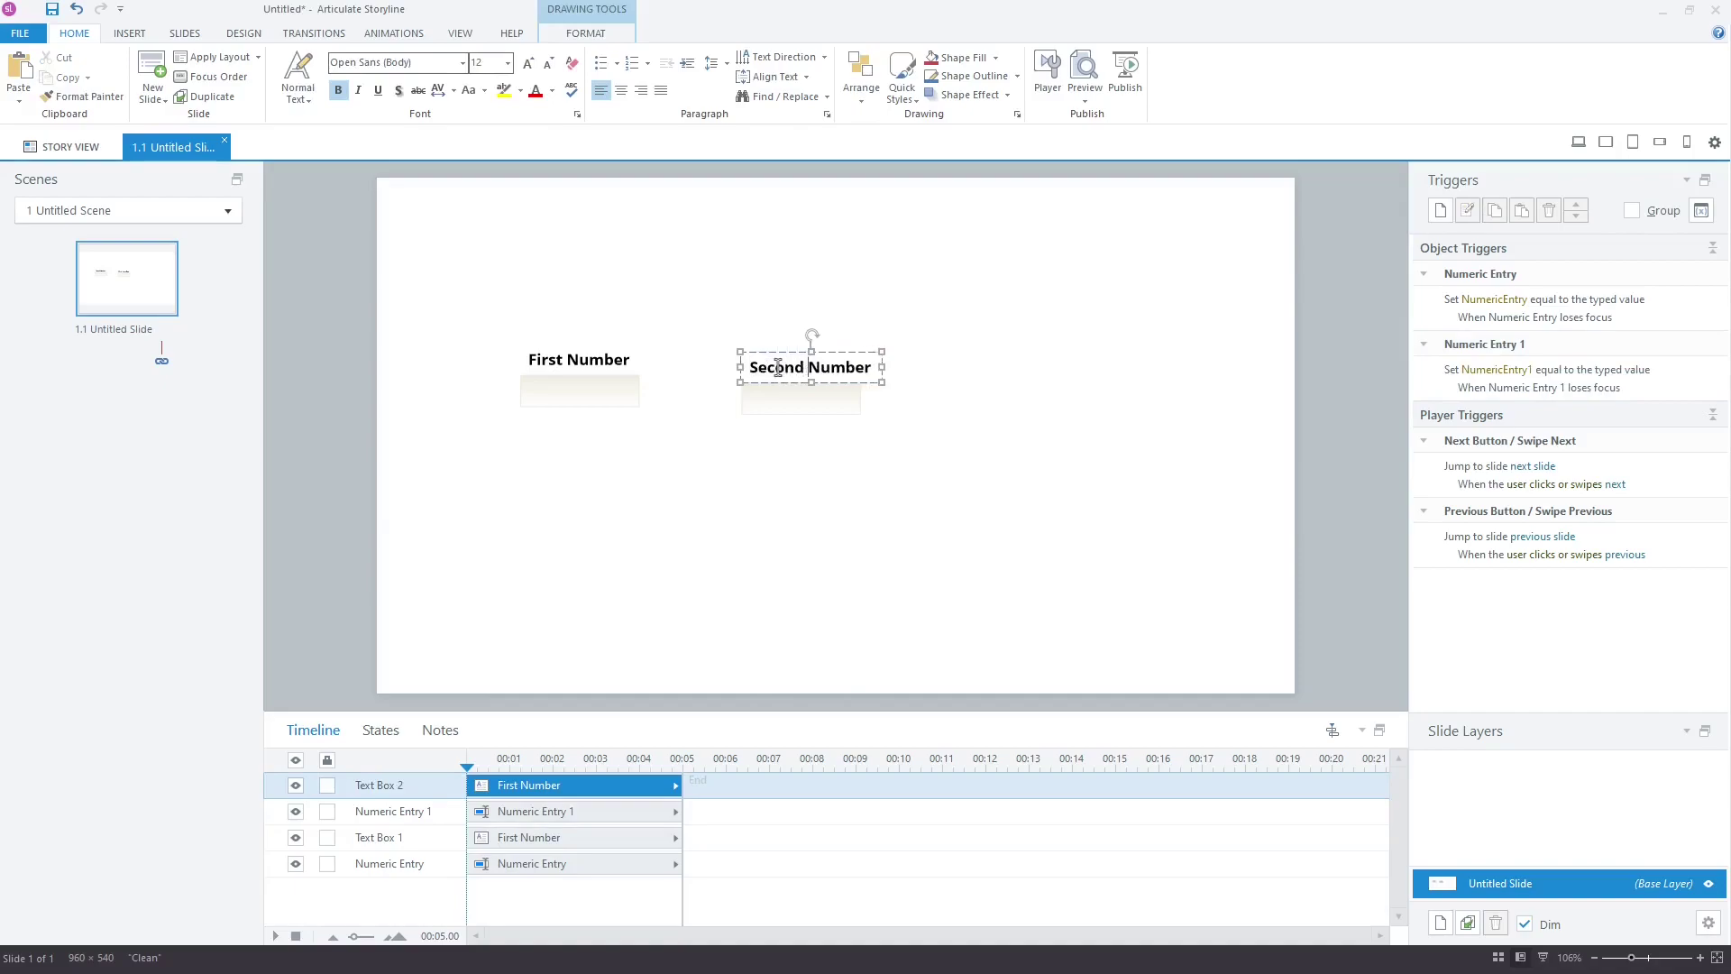
pyautogui.click(904, 464)
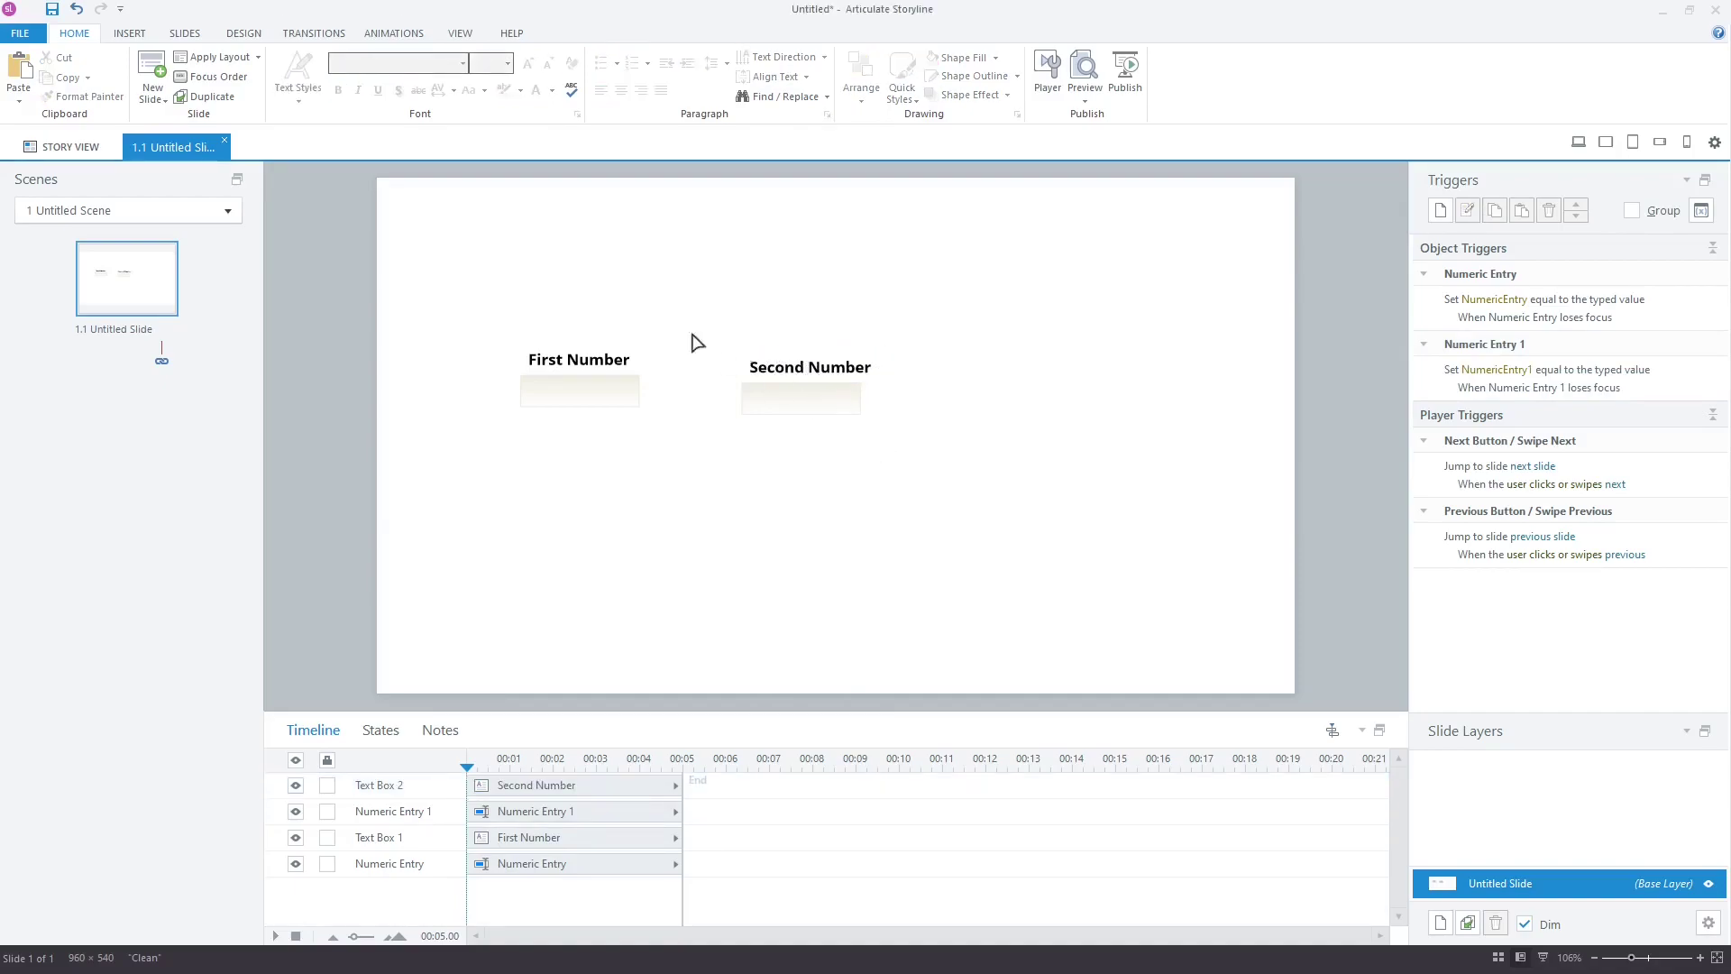
# Place a plus shape between the two fields and shrink it to about 36×33
pyautogui.click(135, 36)
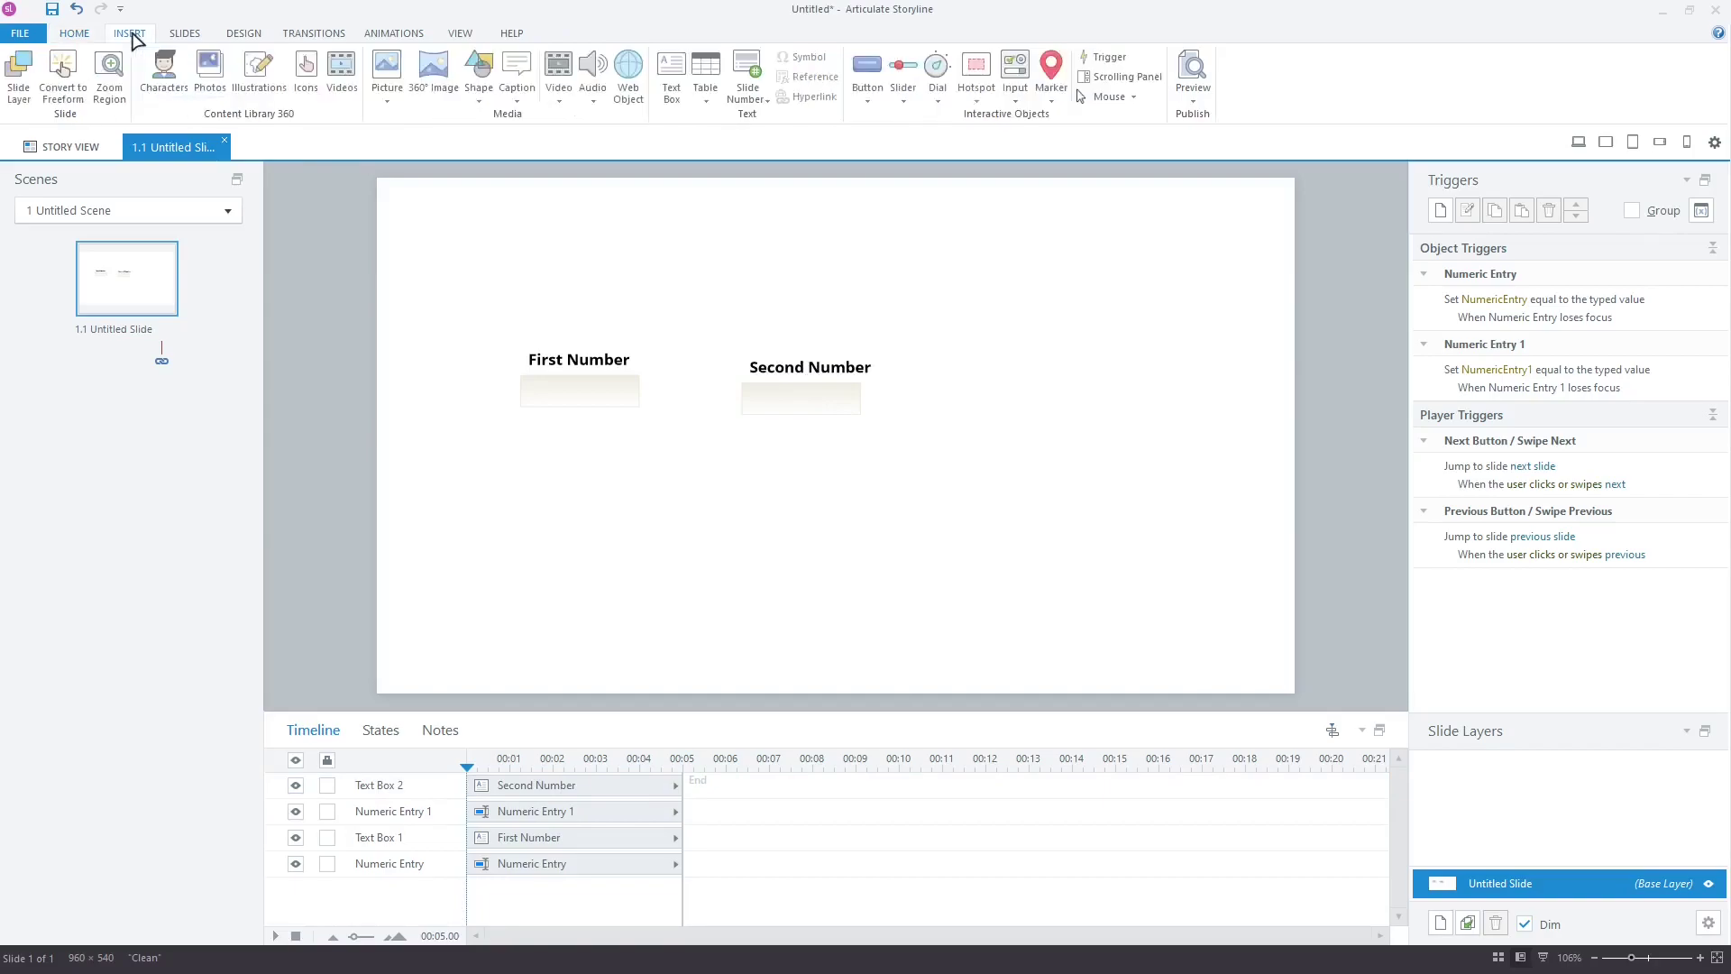
pyautogui.click(477, 96)
pyautogui.click(472, 308)
pyautogui.click(678, 375)
pyautogui.moveTo(771, 467); pyautogui.dragTo(710, 404)
pyautogui.click(734, 487)
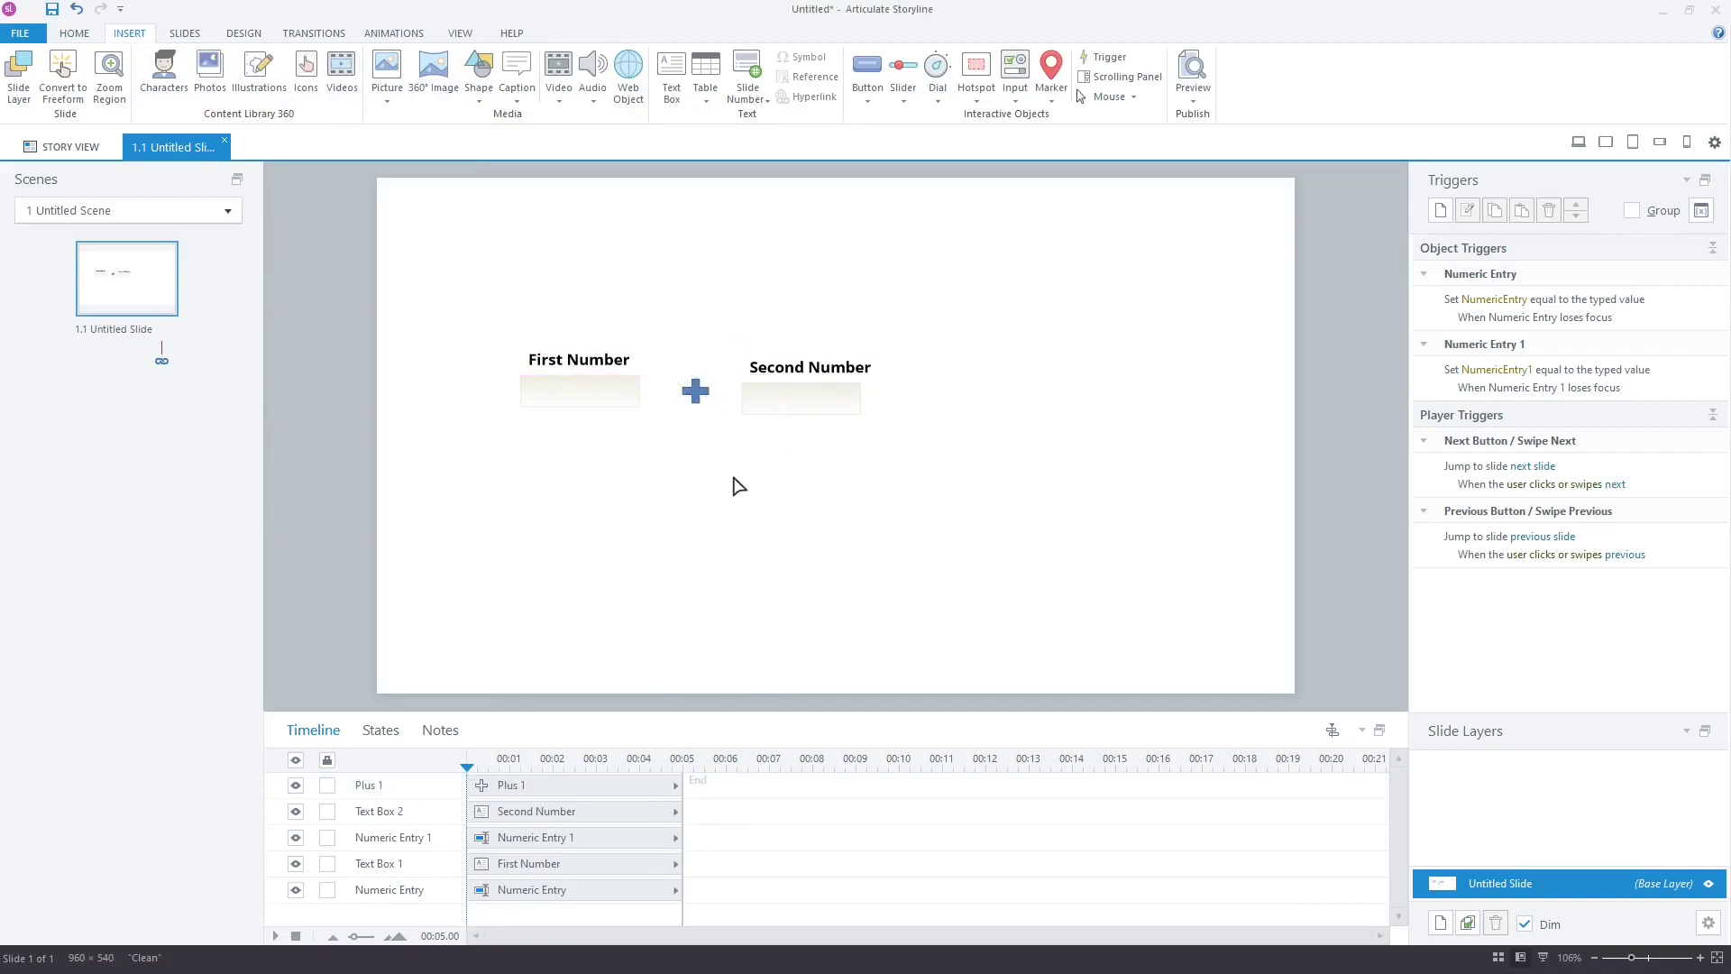
# Place a small equals shape after the second entry field
pyautogui.click(478, 72)
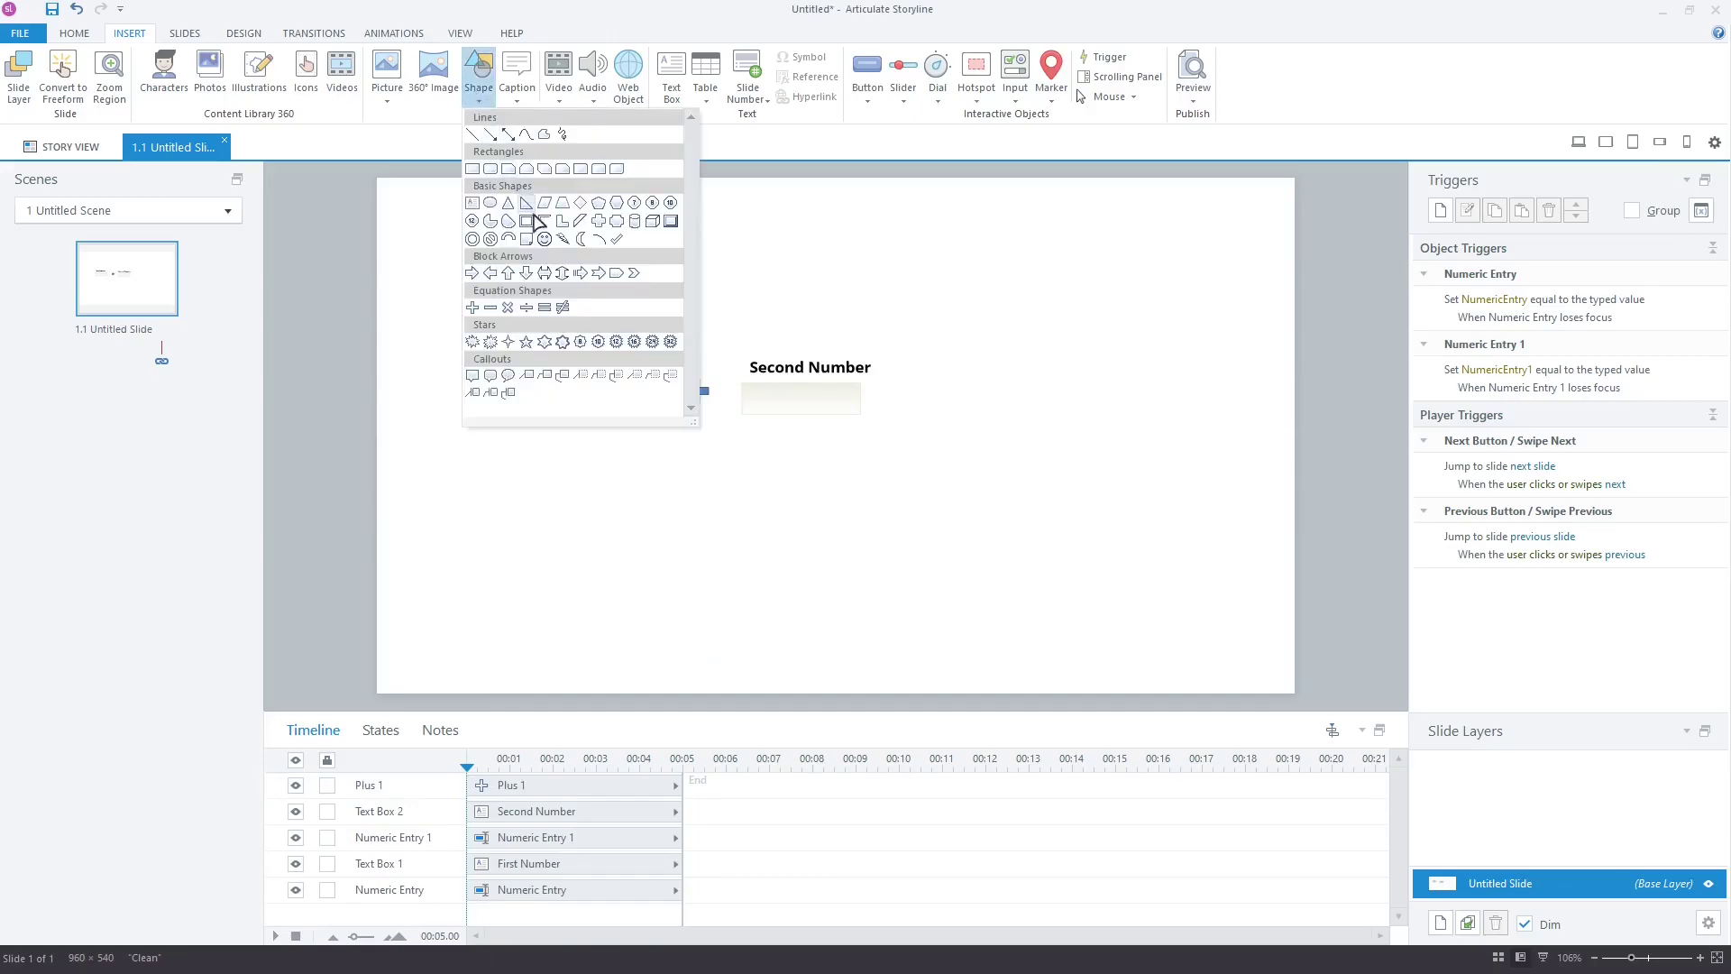
pyautogui.click(546, 308)
pyautogui.click(919, 382)
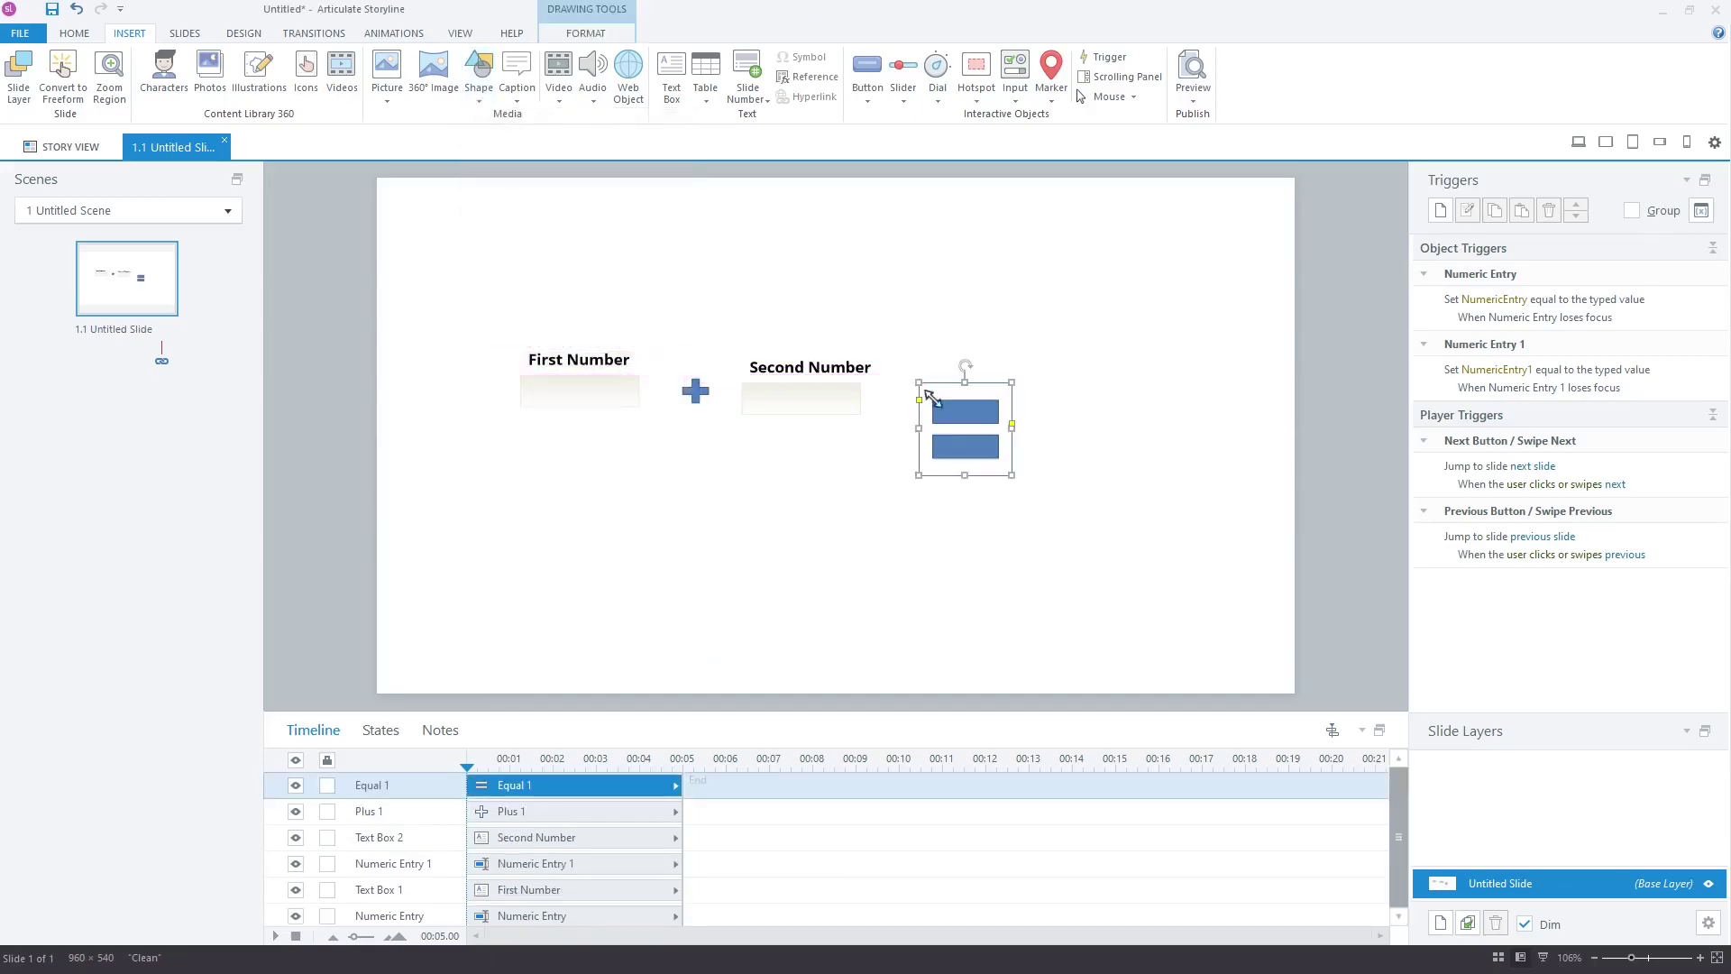
pyautogui.moveTo(1007, 478); pyautogui.dragTo(956, 408)
pyautogui.click(937, 457)
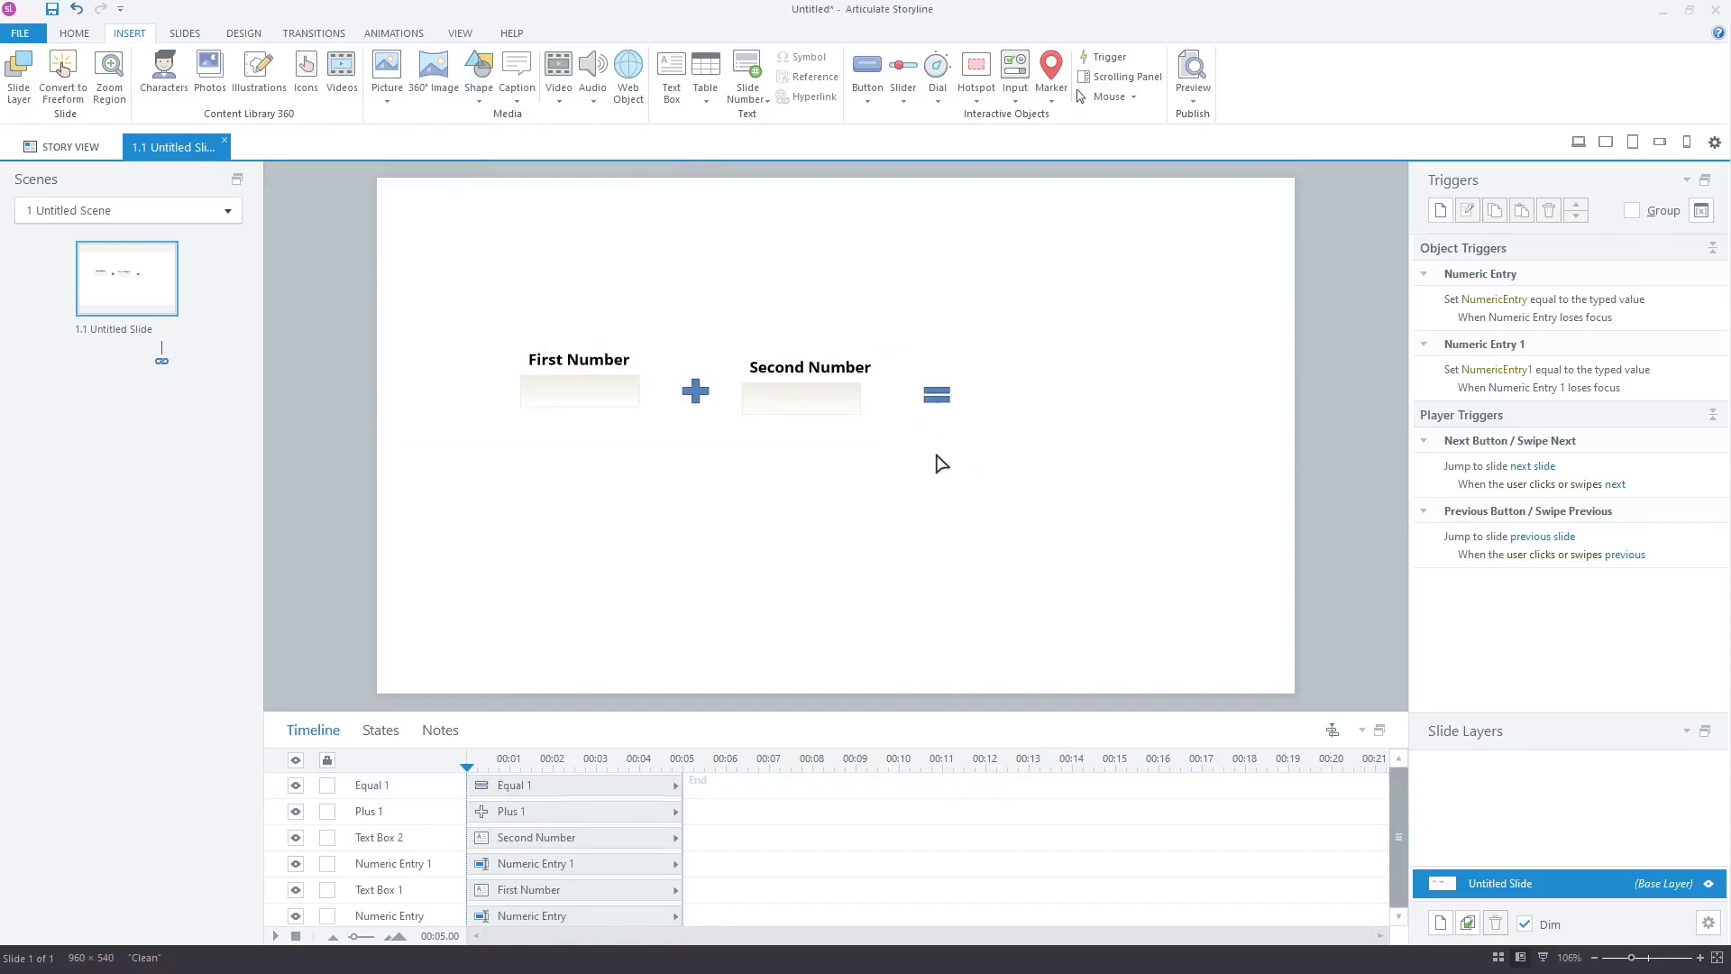
# Draw a text box right of the equals sign reading 'theresultplaceholder'
pyautogui.click(672, 79)
pyautogui.moveTo(987, 383)
pyautogui.mouseDown()
pyautogui.moveTo(1057, 410)
pyautogui.moveTo(1177, 415)
pyautogui.mouseUp()
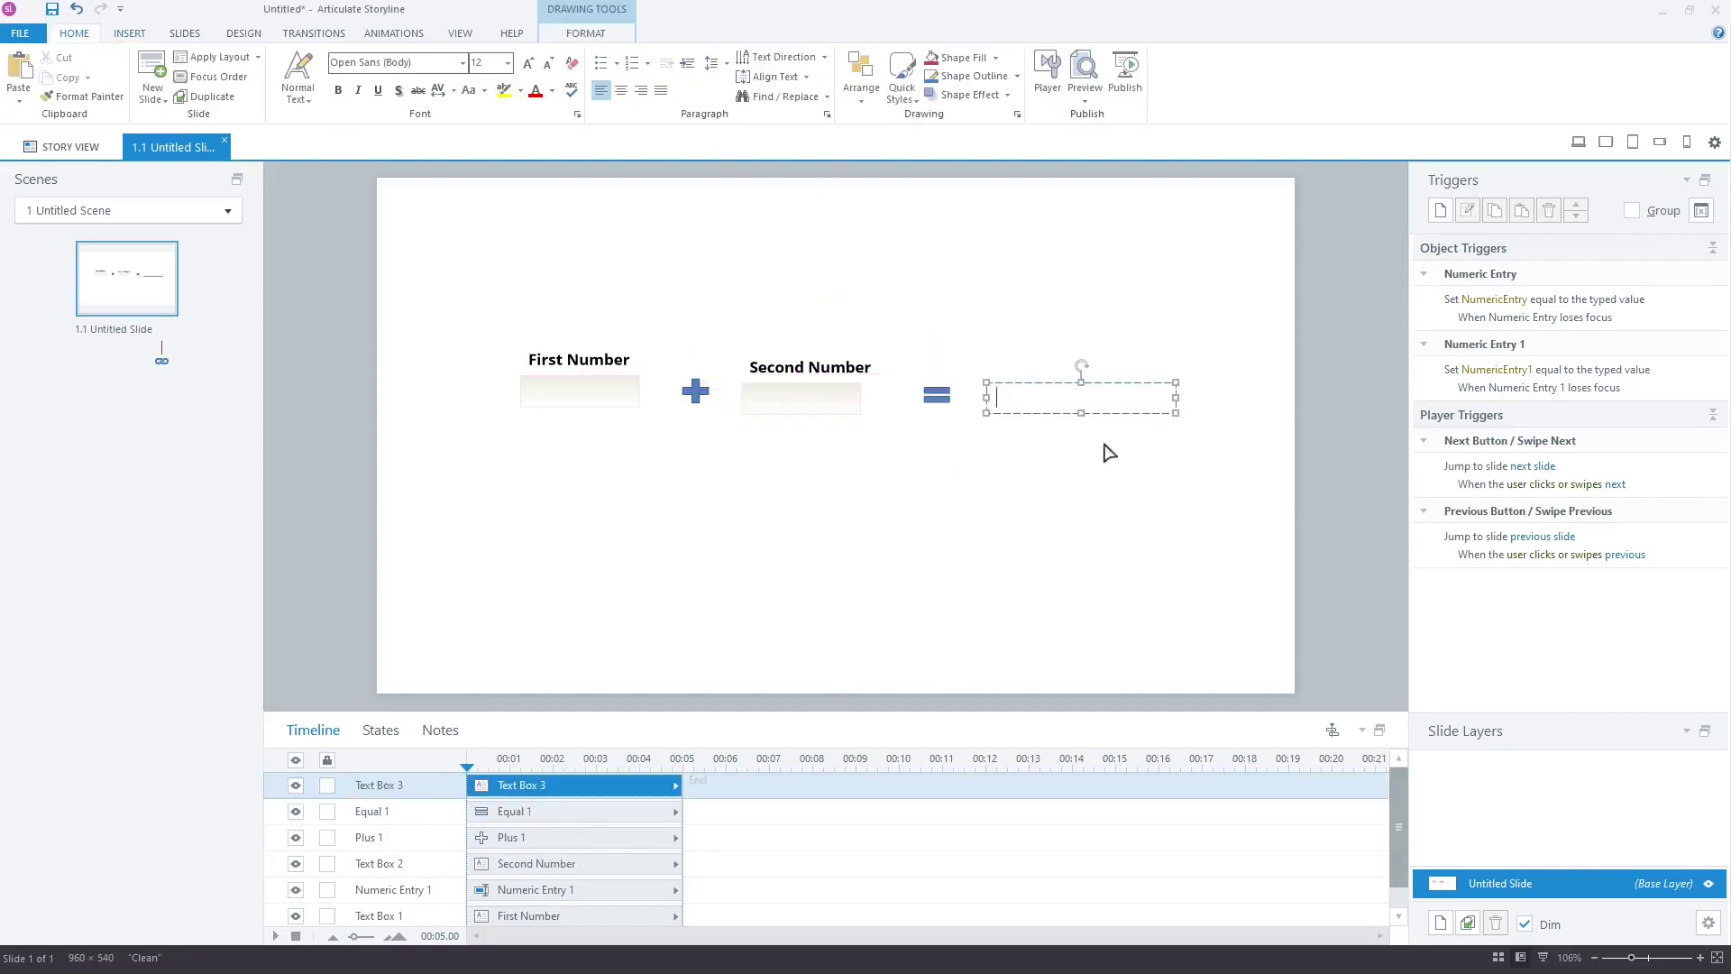
pyautogui.write('theresultplaceholder')
pyautogui.click(1034, 472)
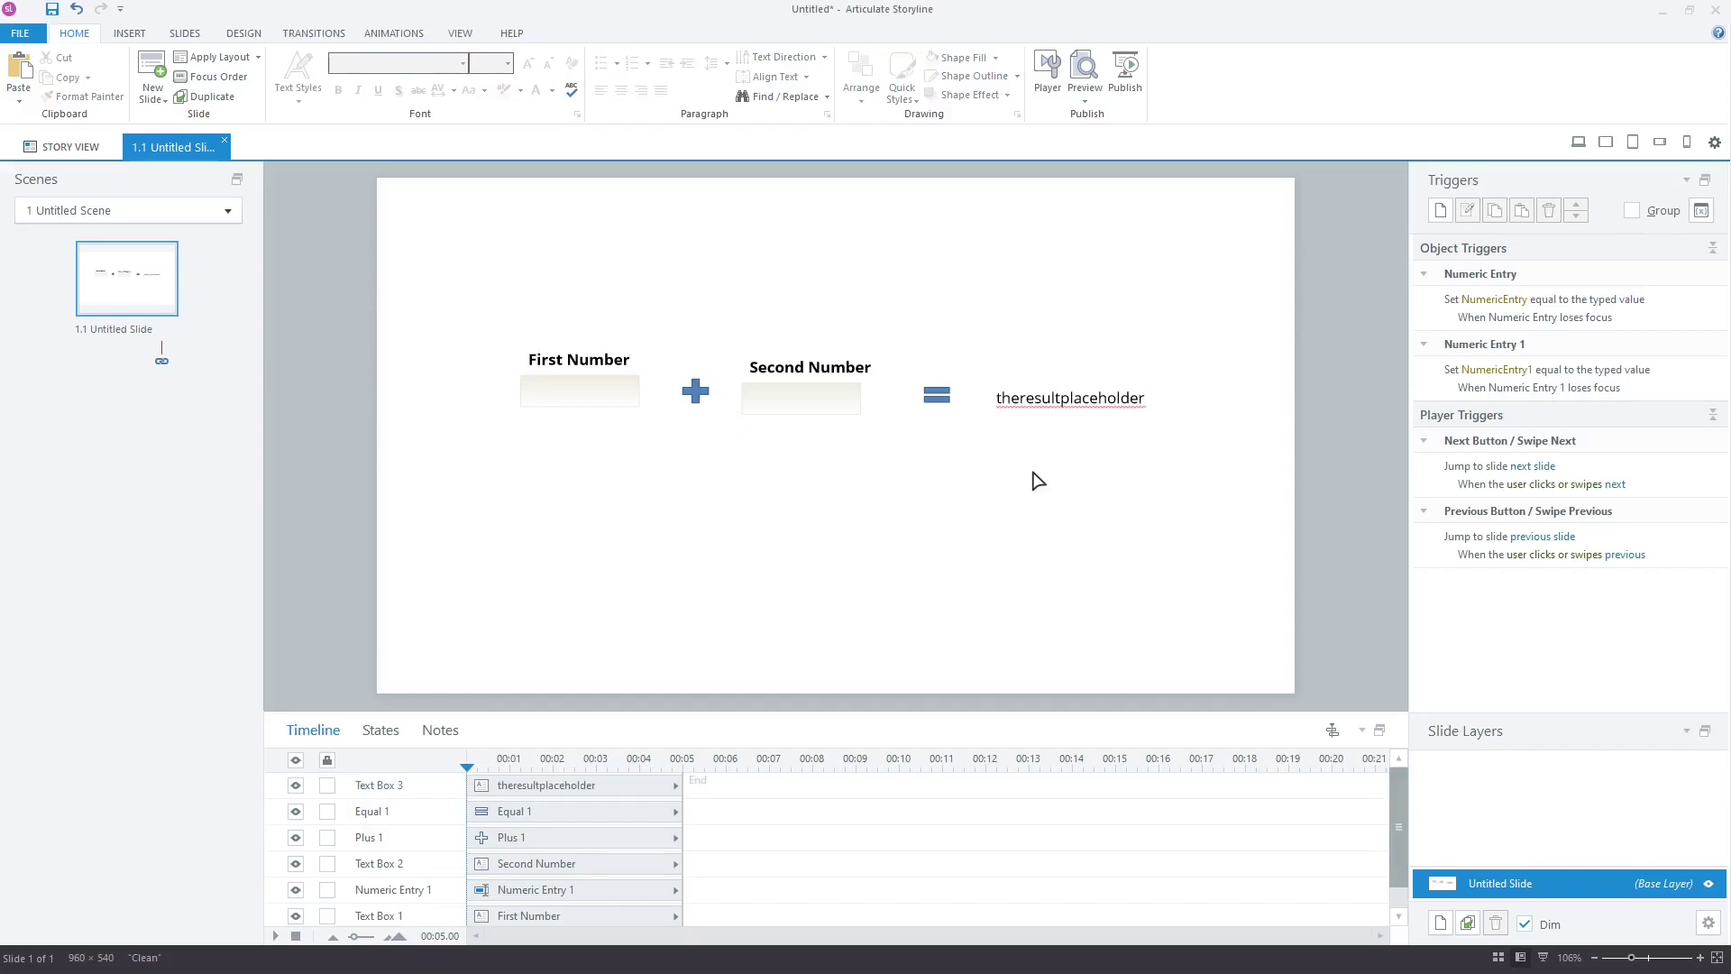
pyautogui.click(131, 34)
# Create a 'Submit' text box below the fields with a blue shape style and white text
pyautogui.click(672, 90)
pyautogui.moveTo(610, 484); pyautogui.dragTo(727, 523)
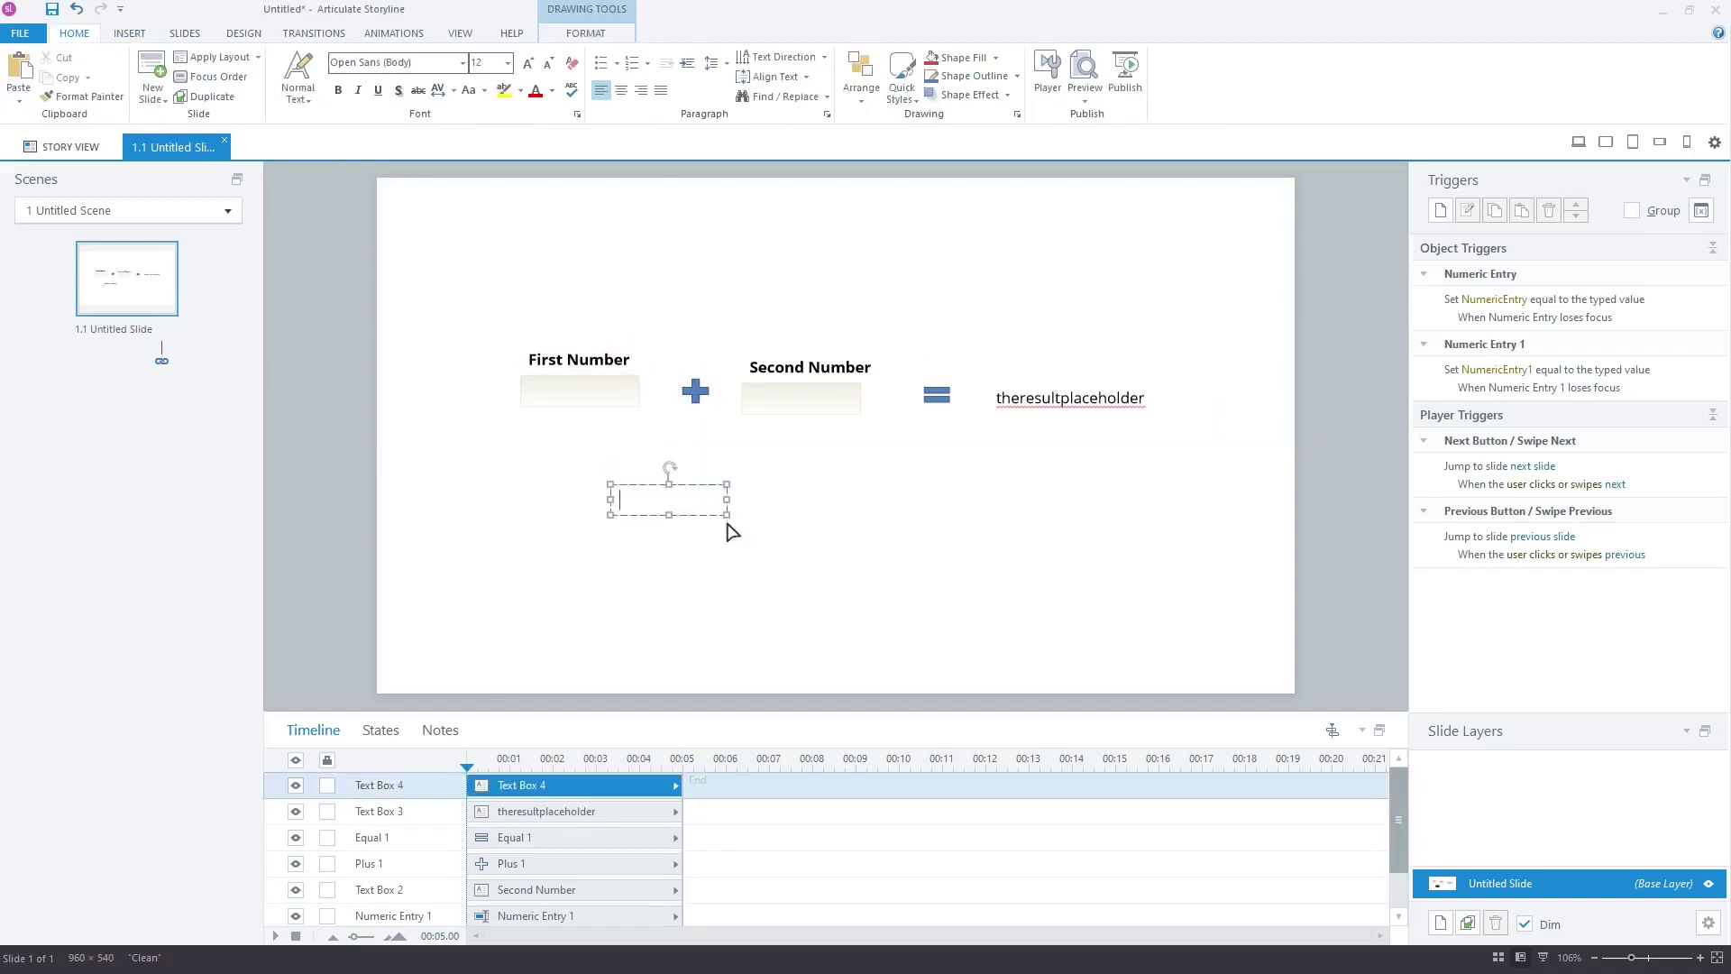
pyautogui.write('Submit')
pyautogui.click(583, 34)
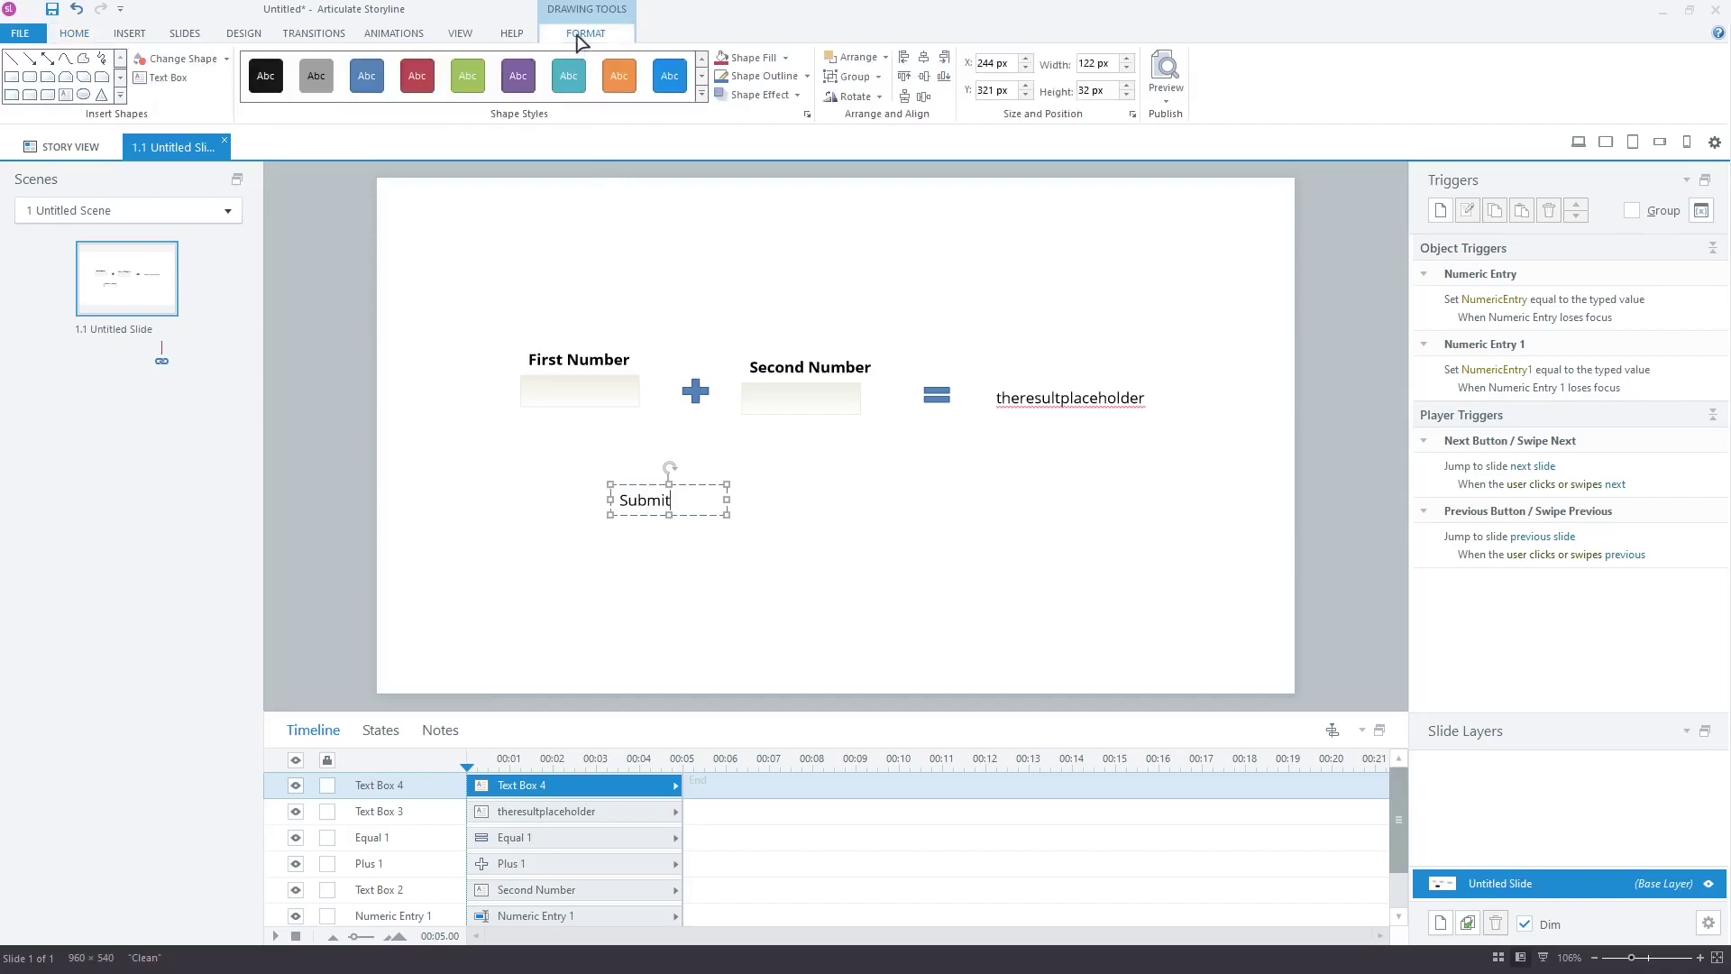
pyautogui.click(675, 85)
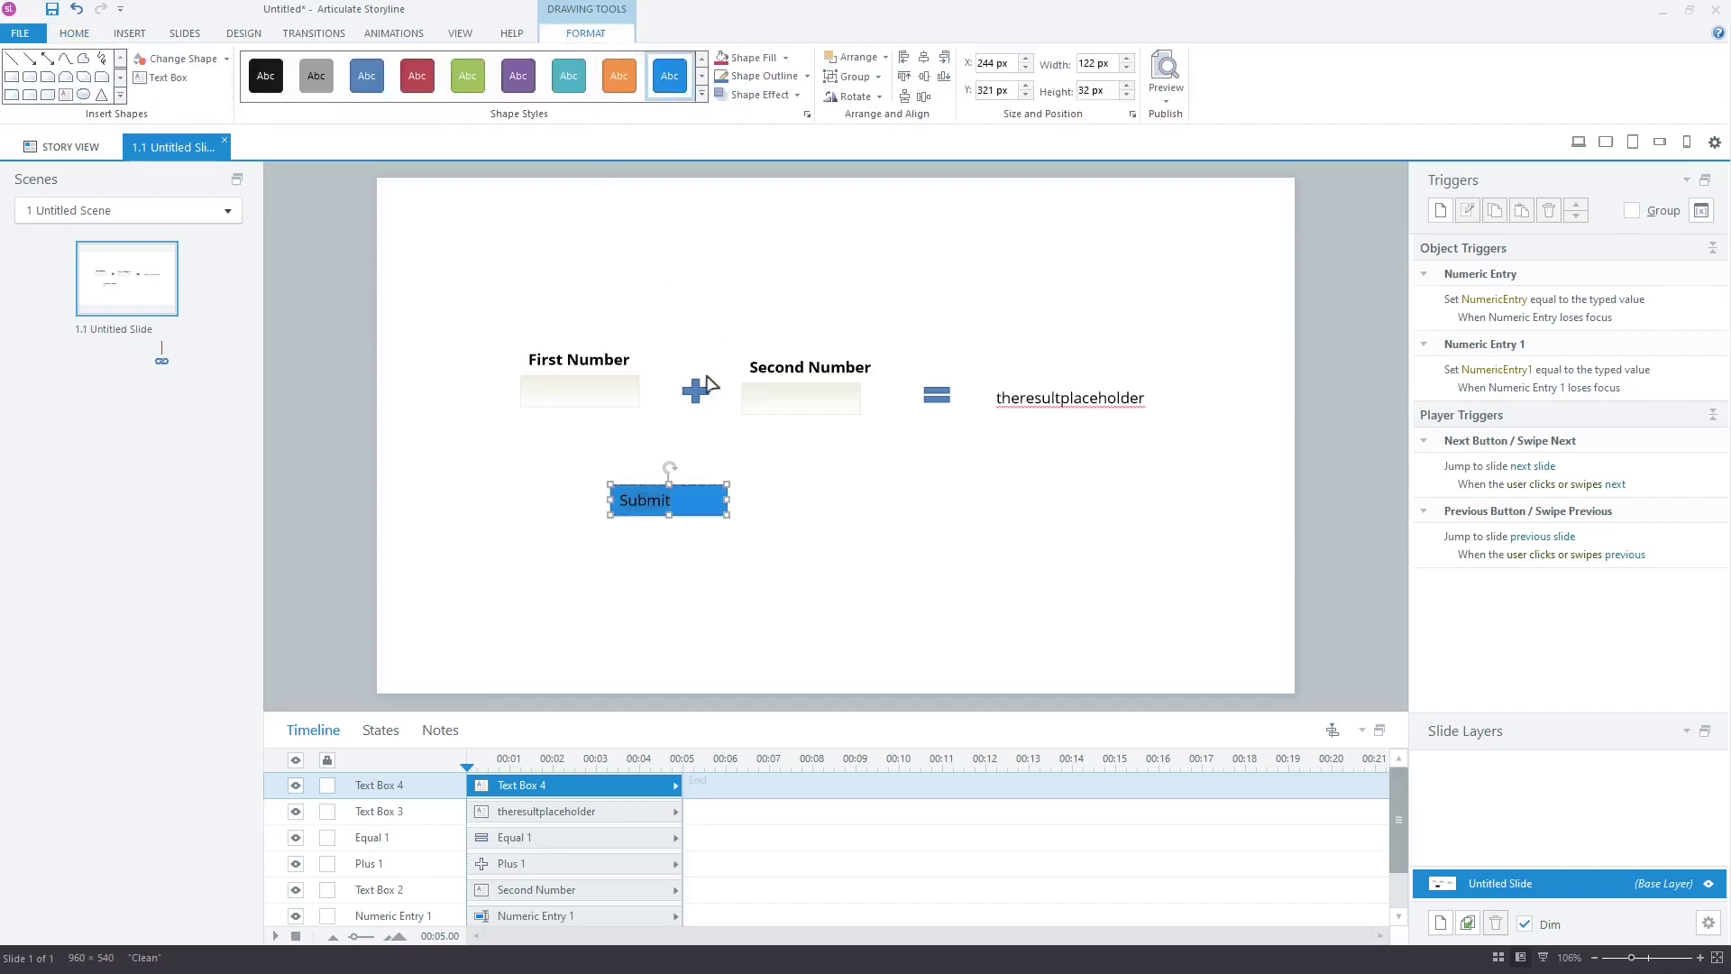
pyautogui.click(74, 33)
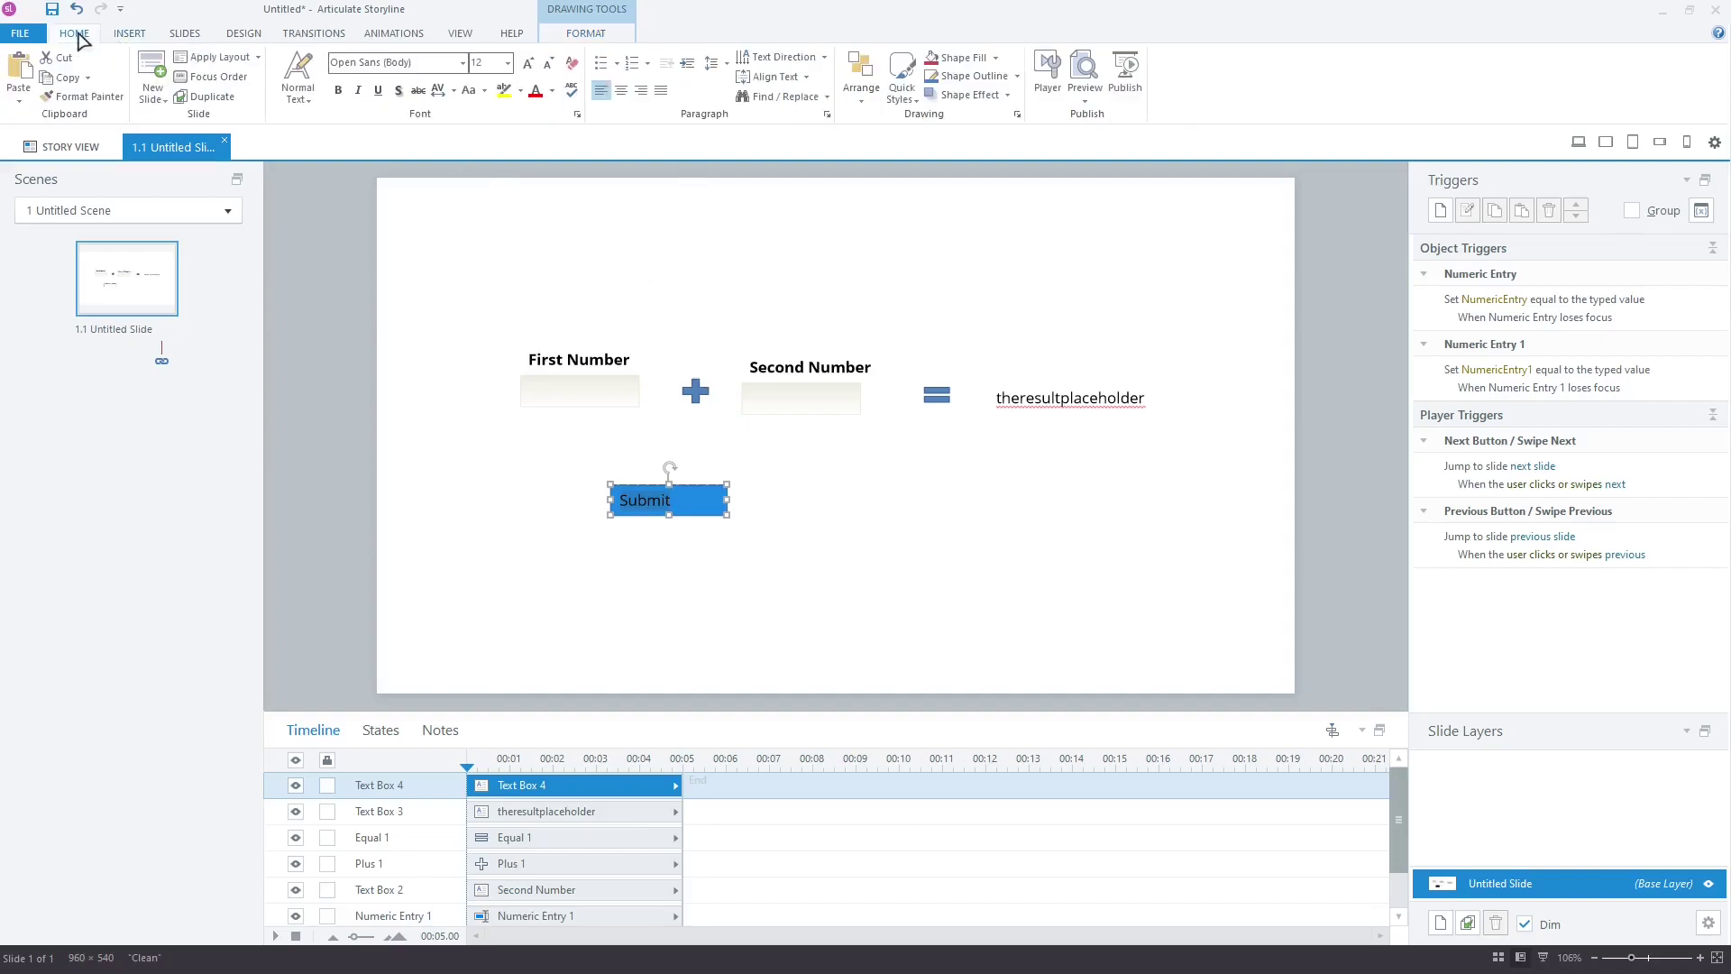
pyautogui.click(551, 90)
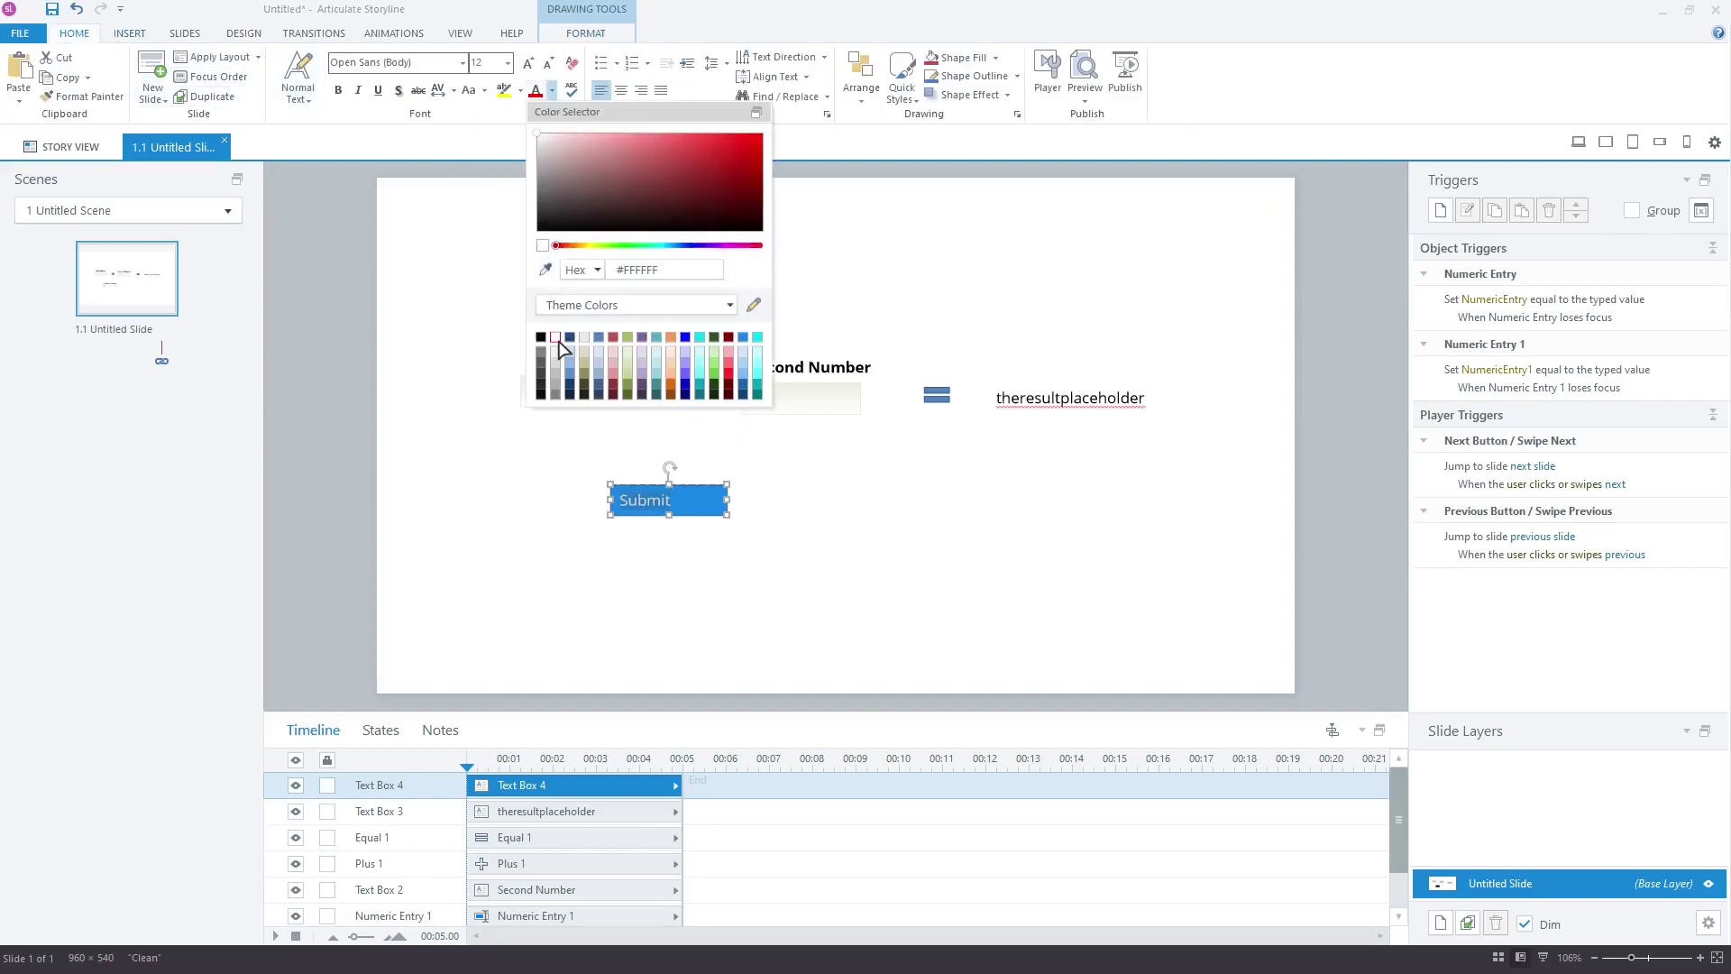
pyautogui.click(817, 546)
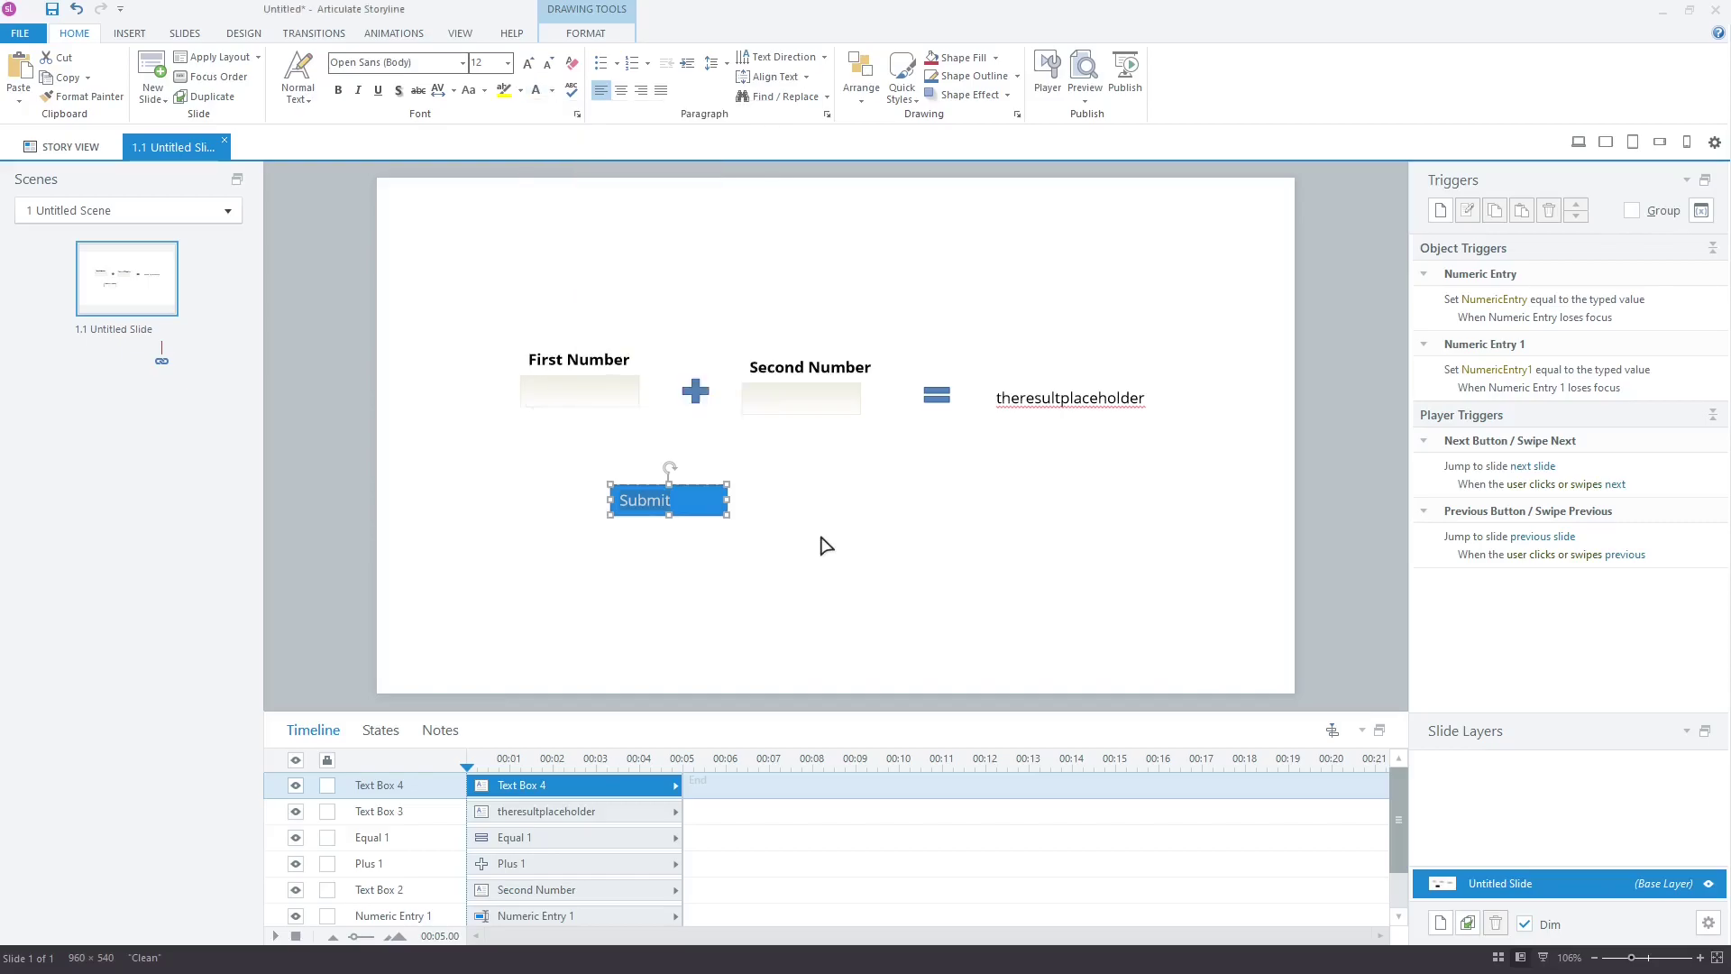
pyautogui.click(822, 541)
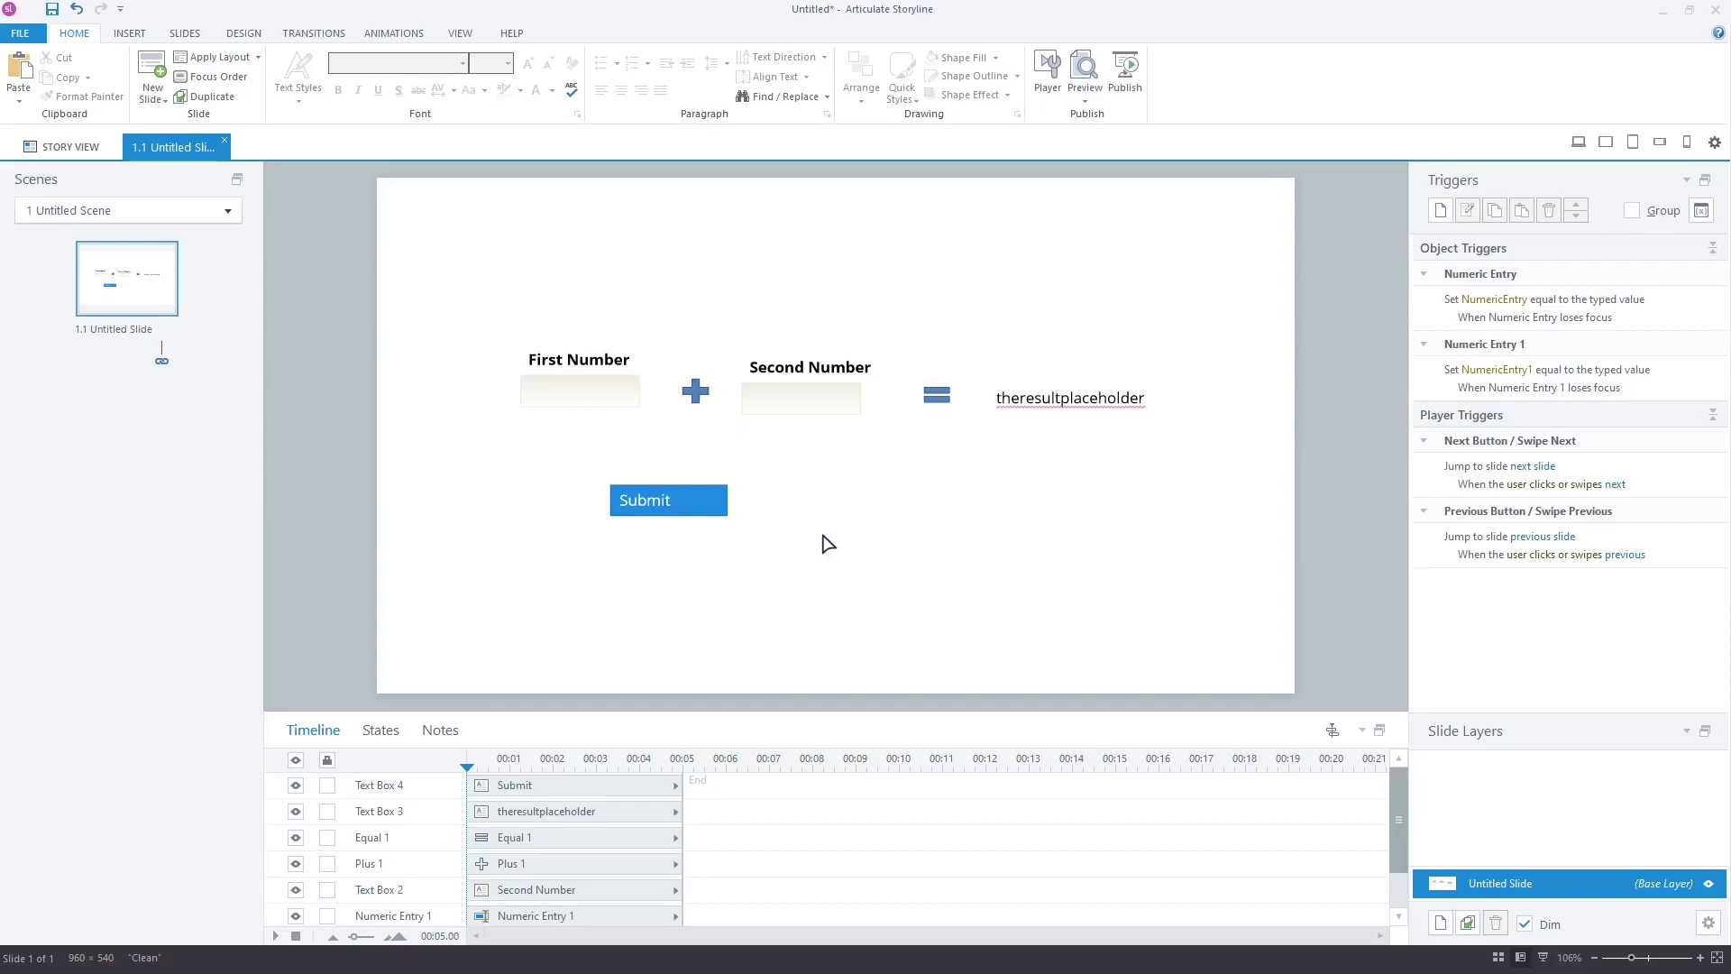
# Delete the 'theresultplaceholder' text from the result text box
pyautogui.click(999, 416)
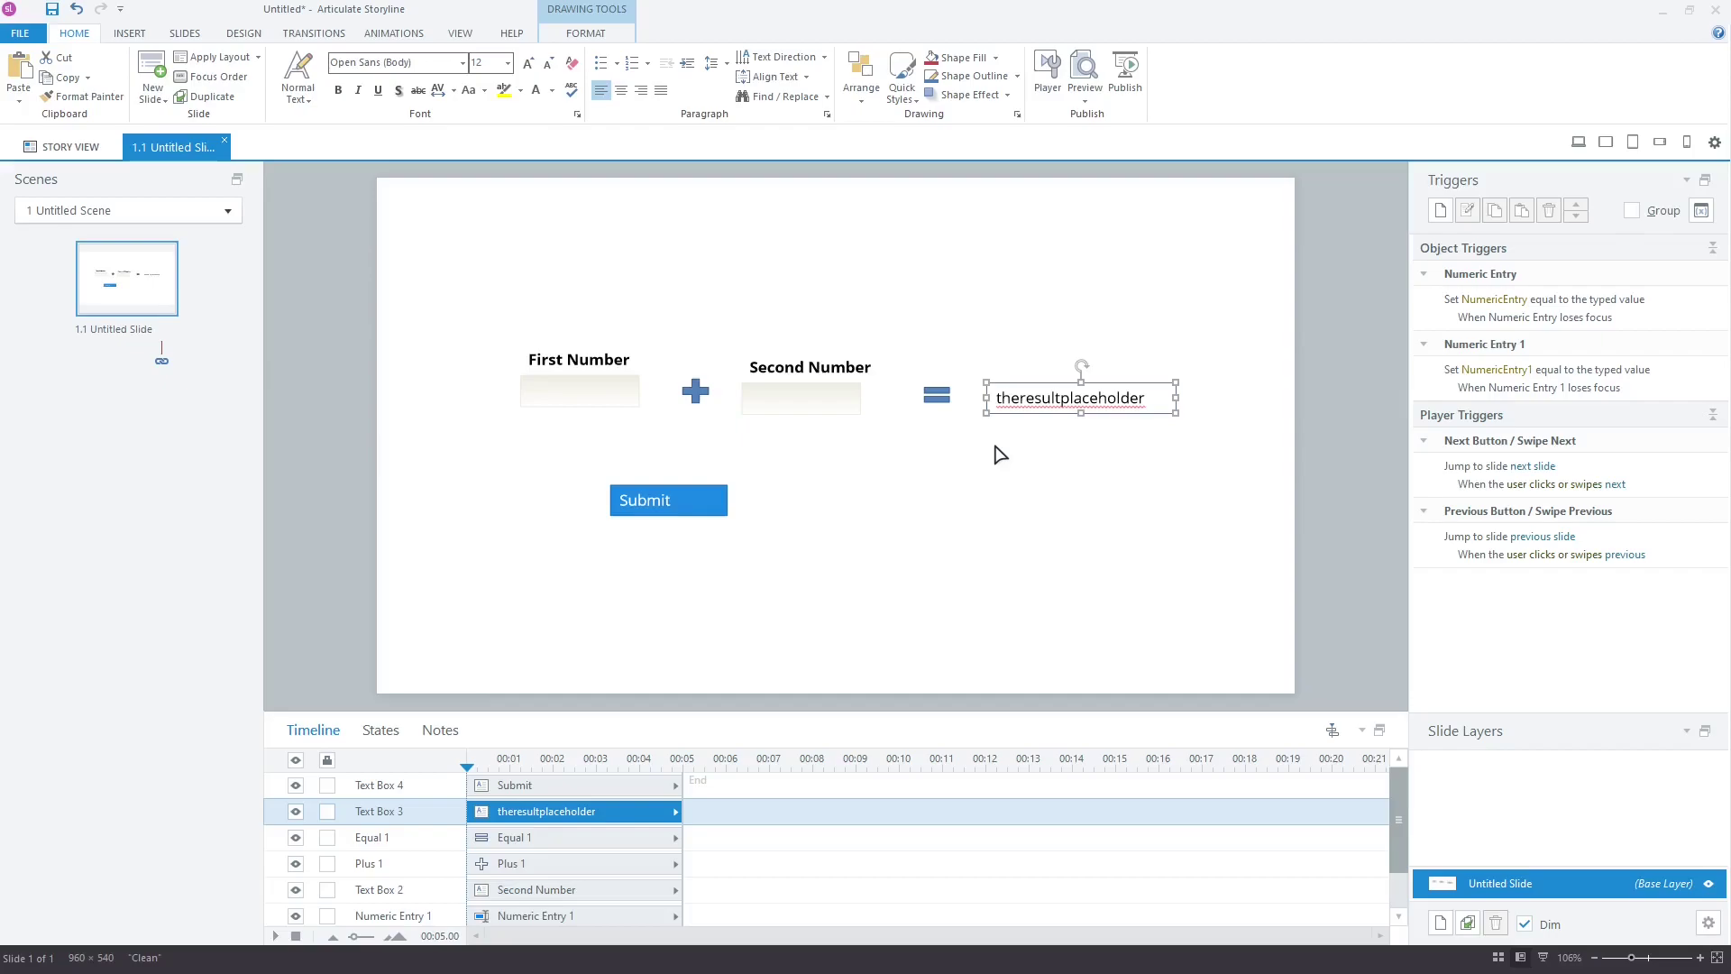
pyautogui.moveTo(1160, 397); pyautogui.dragTo(998, 398)
pyautogui.press('Delete')
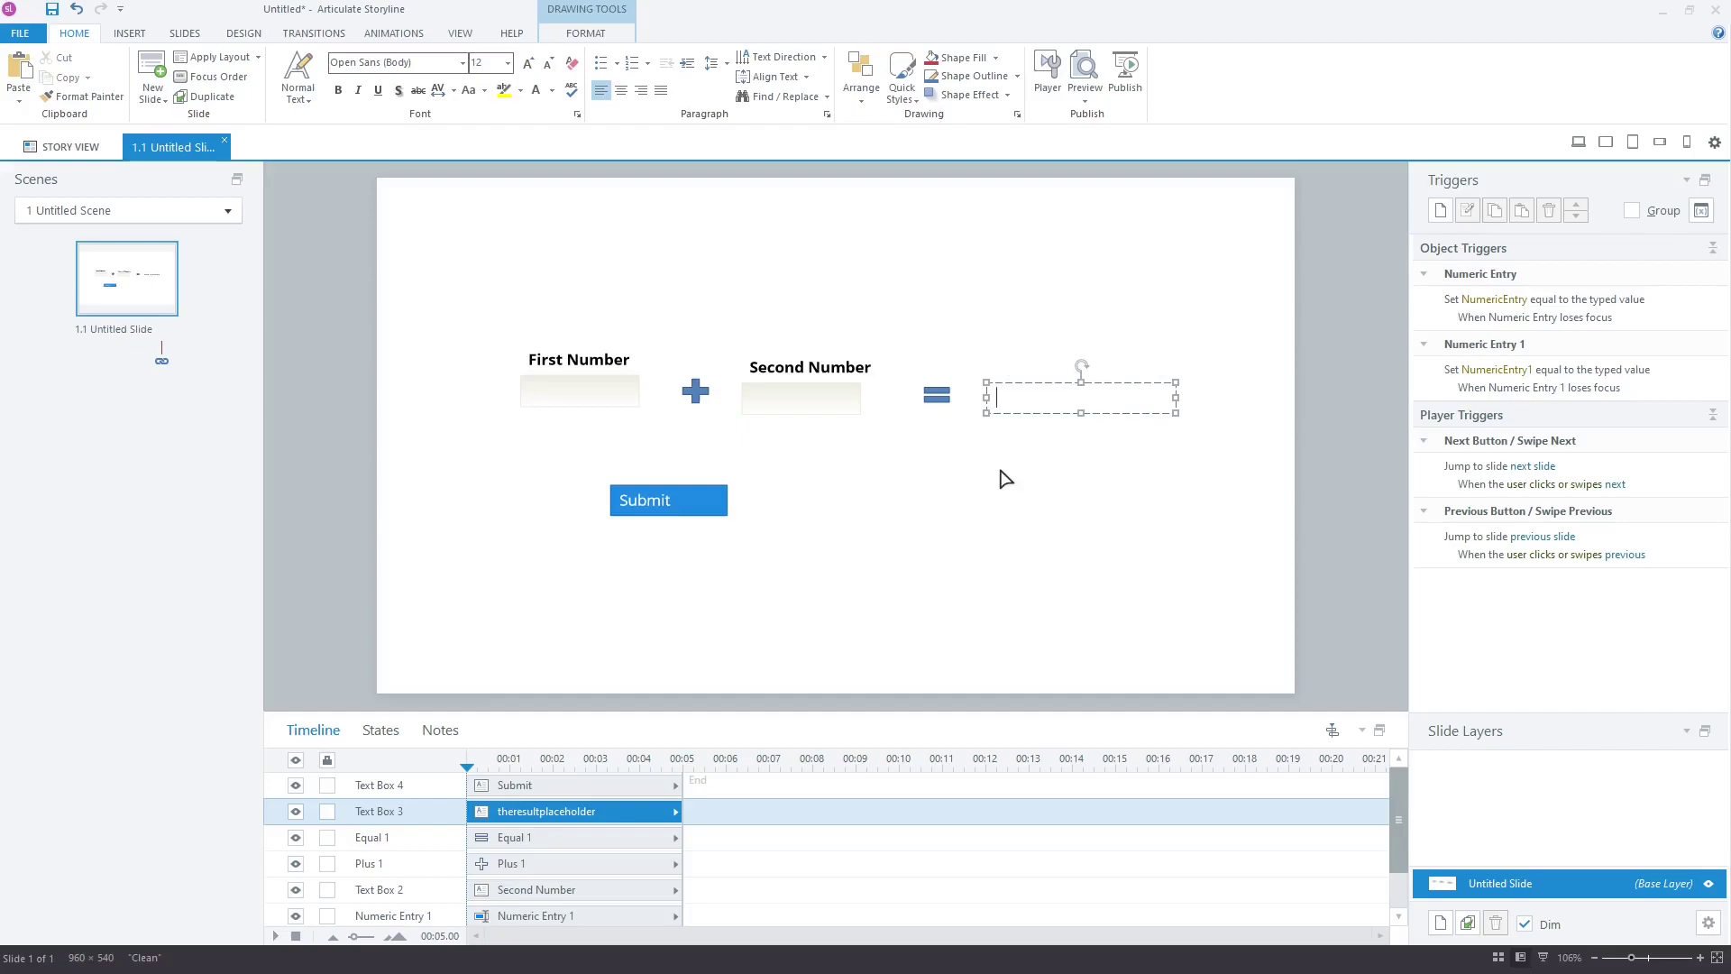
# Create a Number variable named 'result' and insert its reference into the text box
pyautogui.click(129, 33)
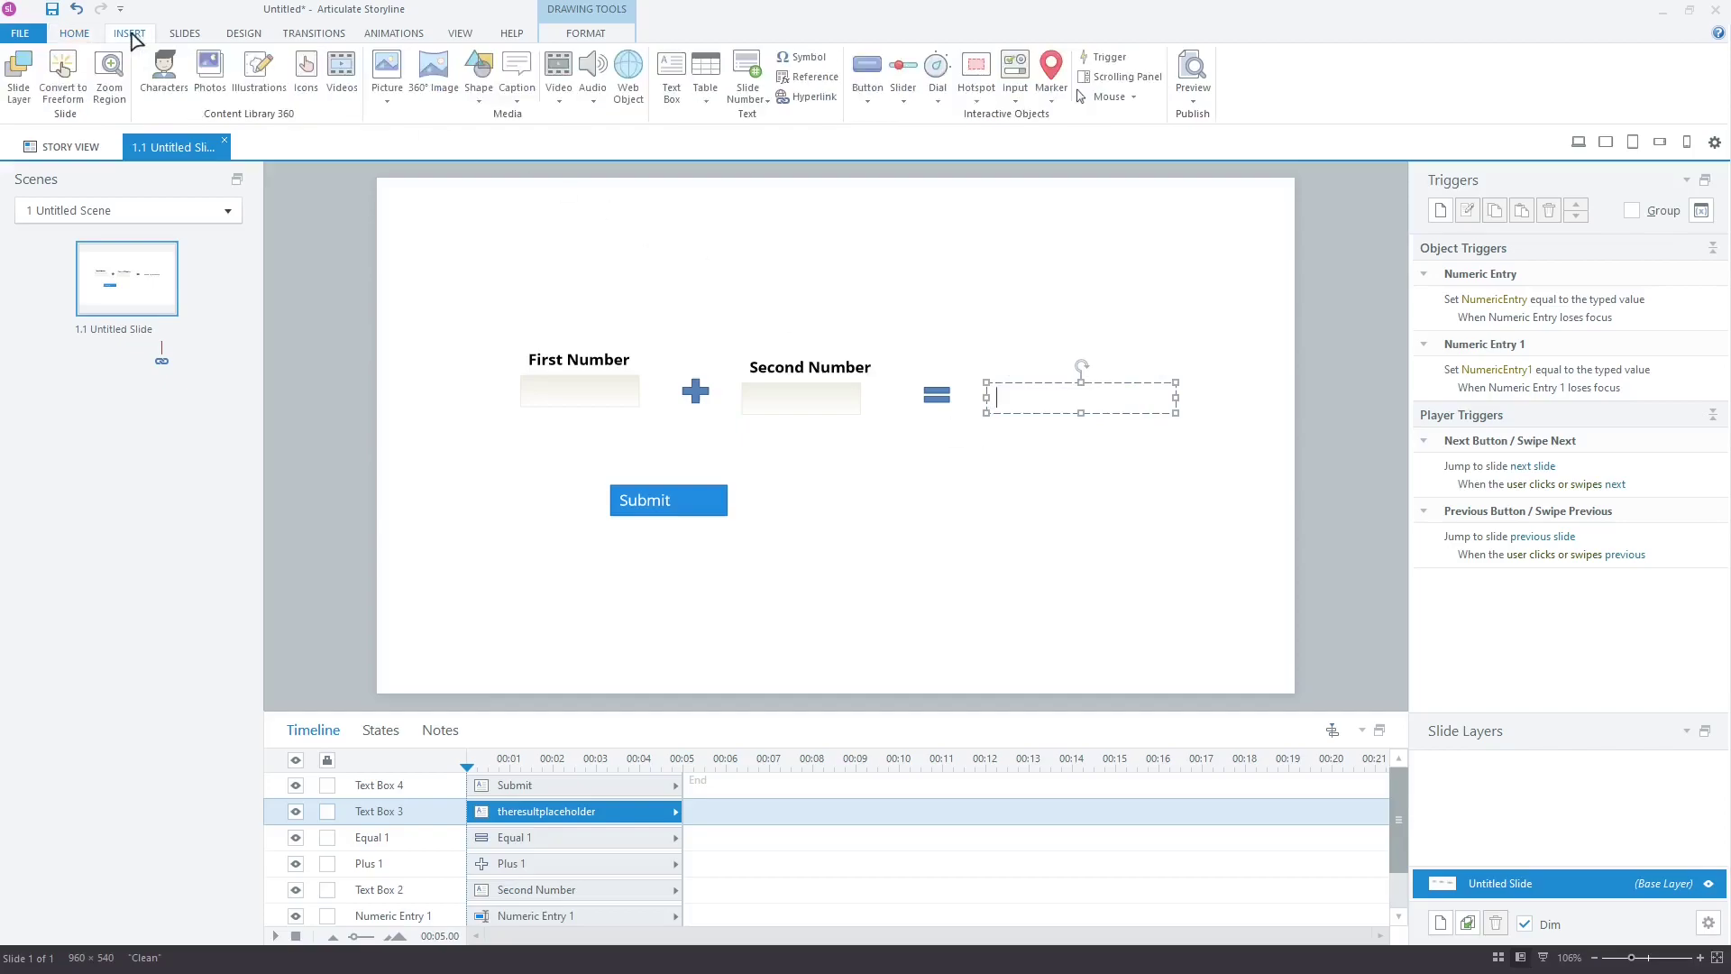
pyautogui.click(808, 77)
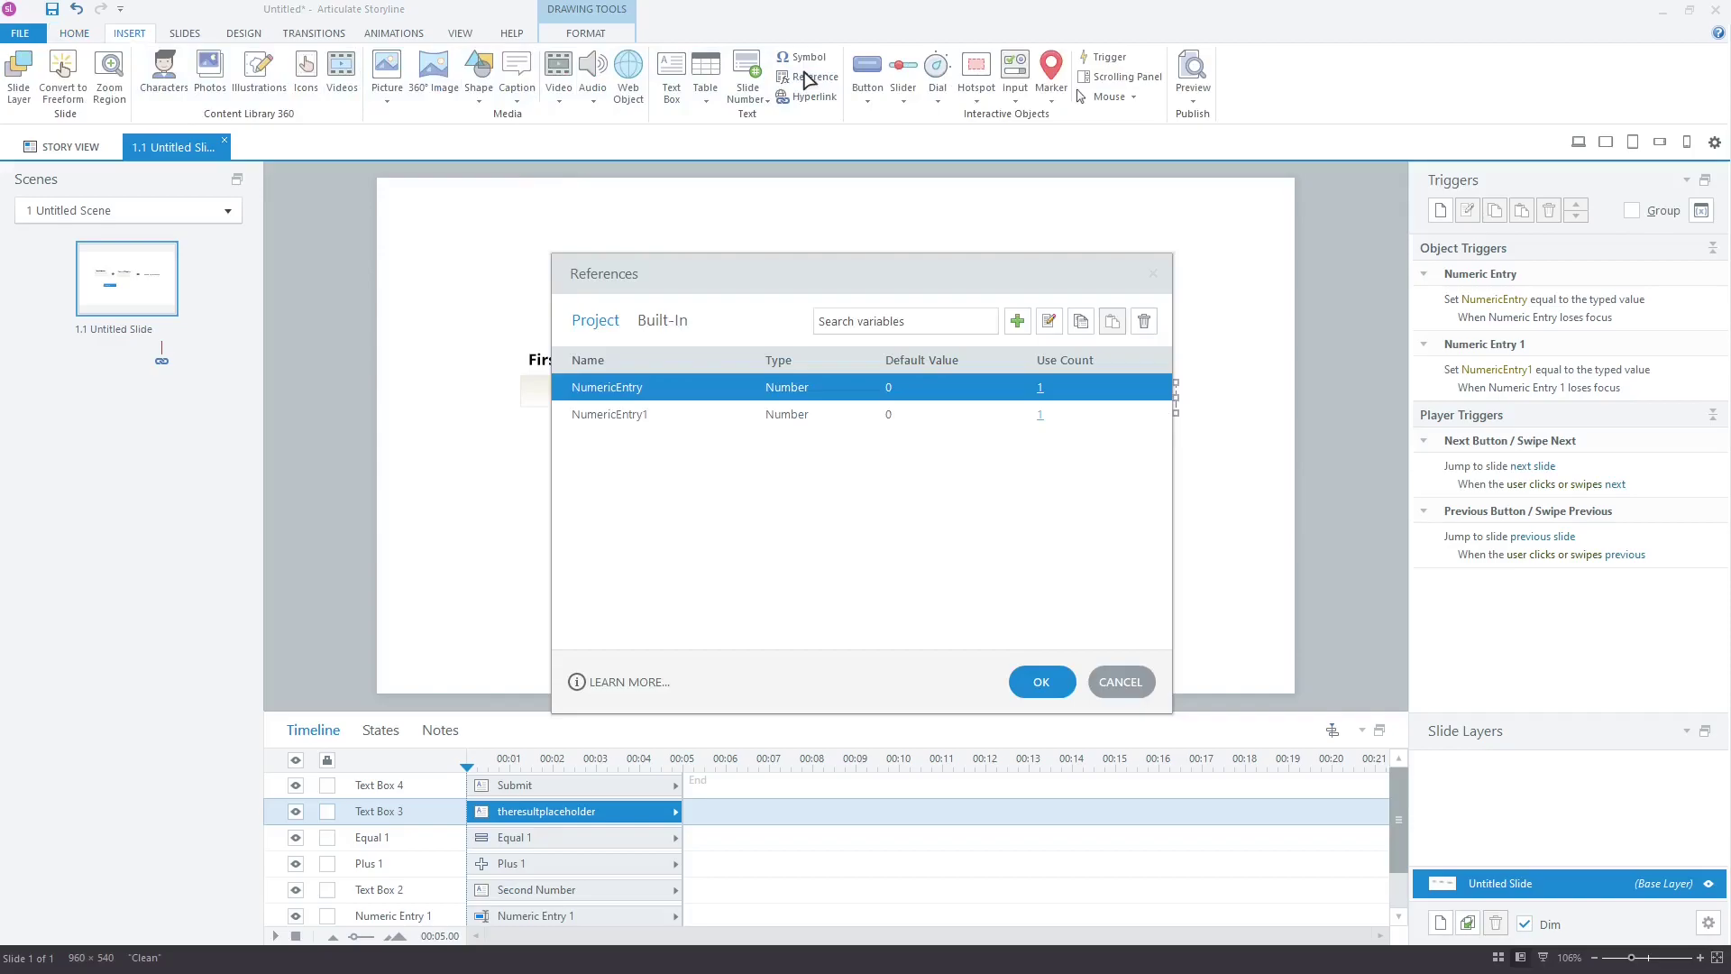
pyautogui.click(1017, 321)
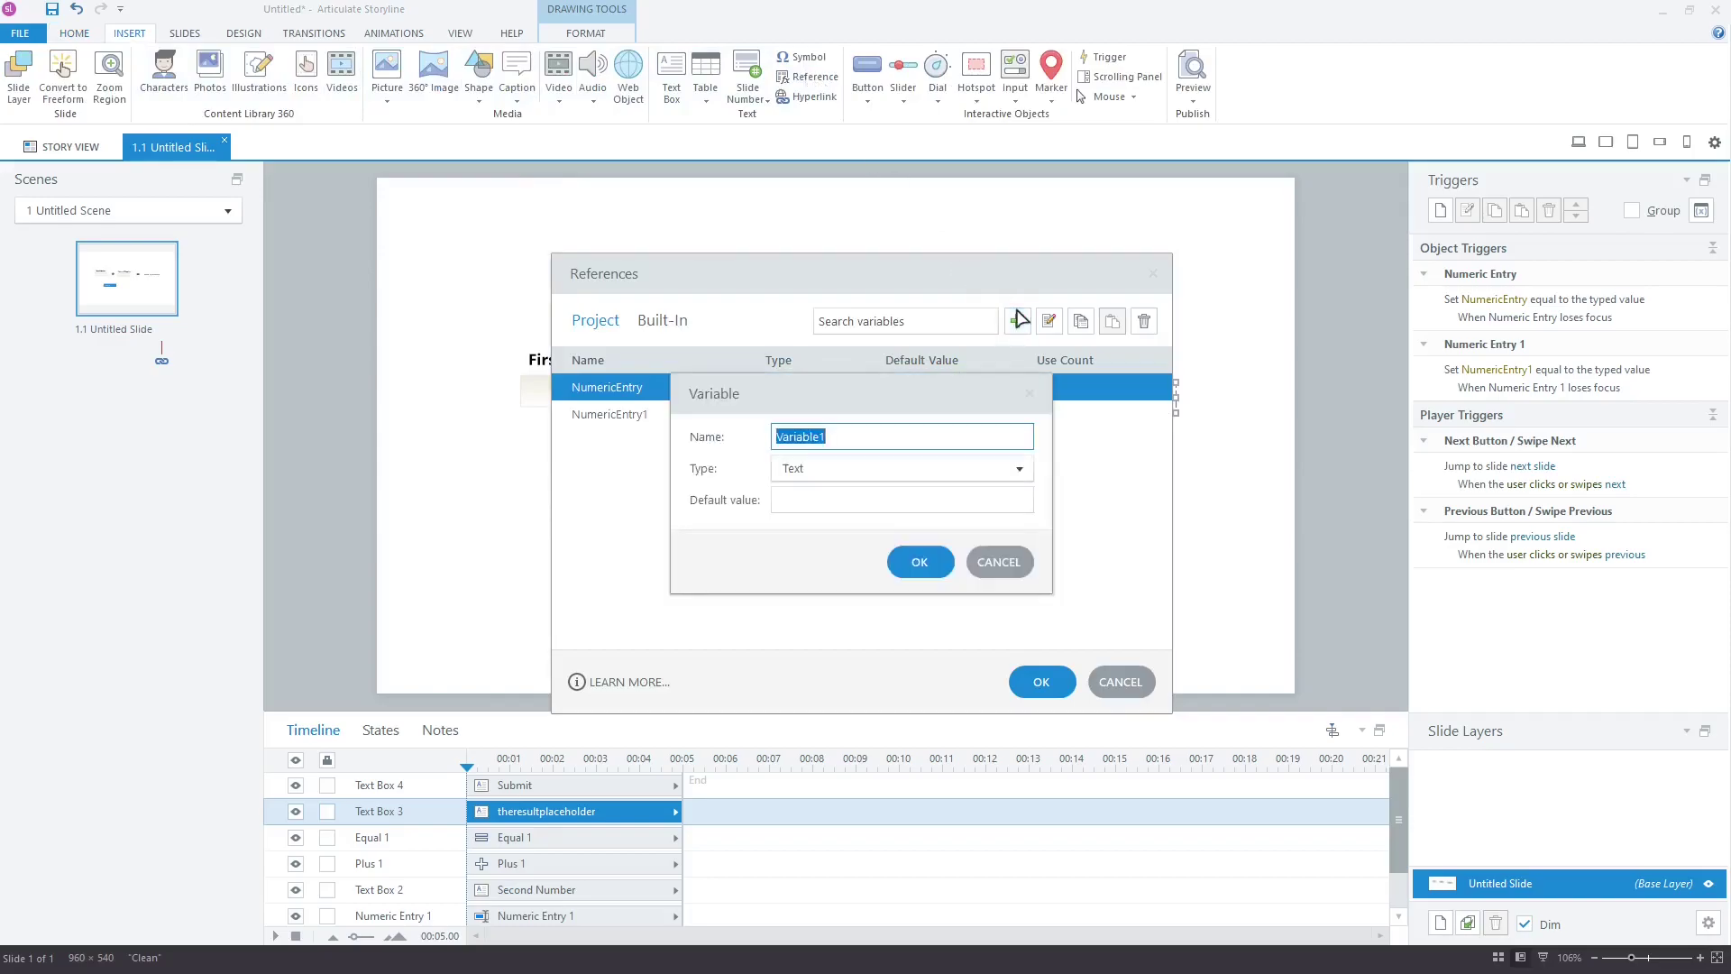
pyautogui.write('result')
pyautogui.click(1020, 468)
pyautogui.click(963, 536)
pyautogui.click(919, 563)
pyautogui.click(1038, 683)
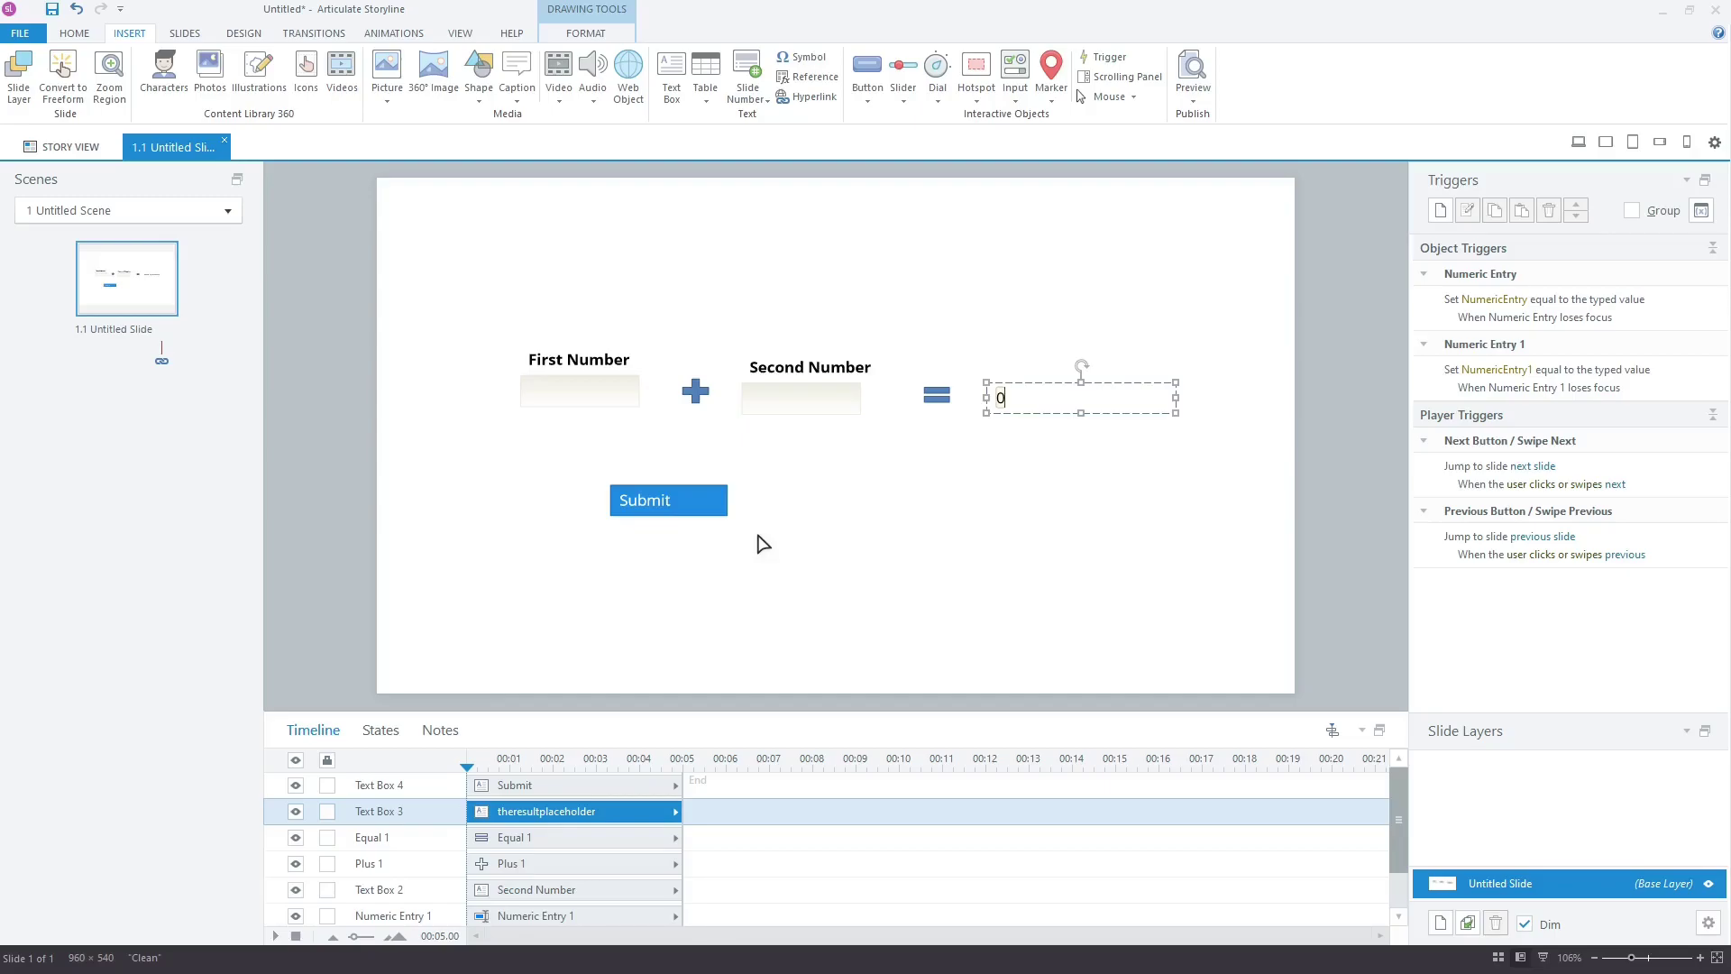
# Start a new trigger on the Submit button that adjusts the result variable
pyautogui.click(724, 511)
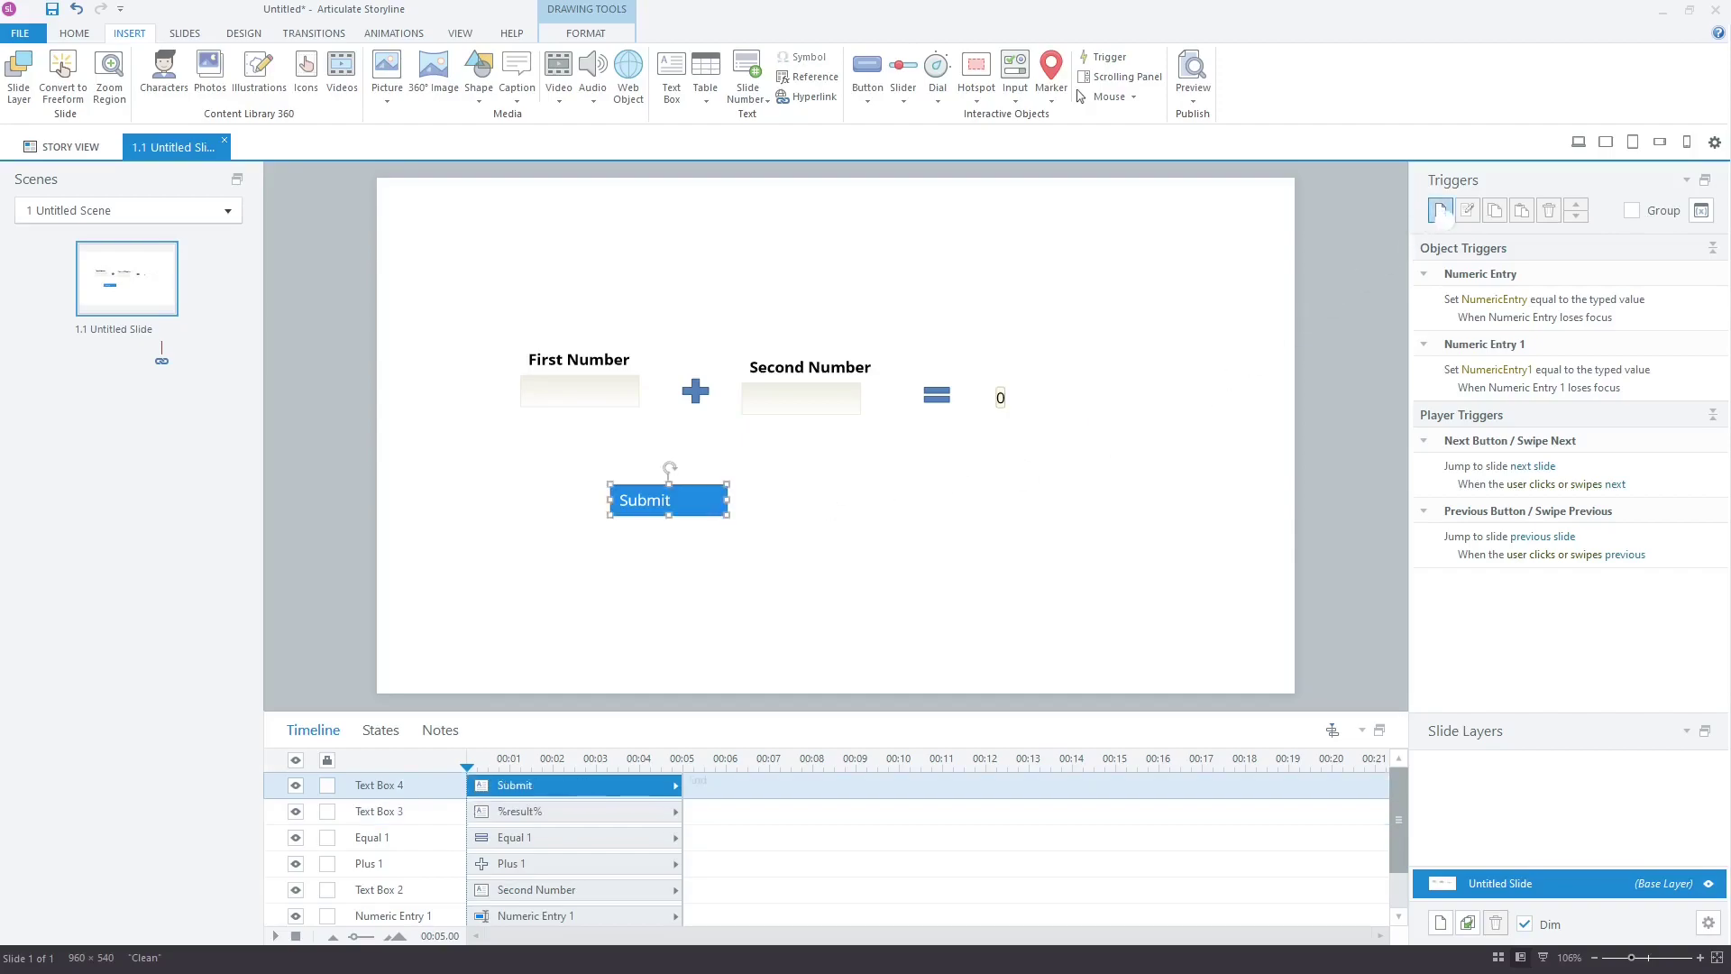
pyautogui.click(1440, 212)
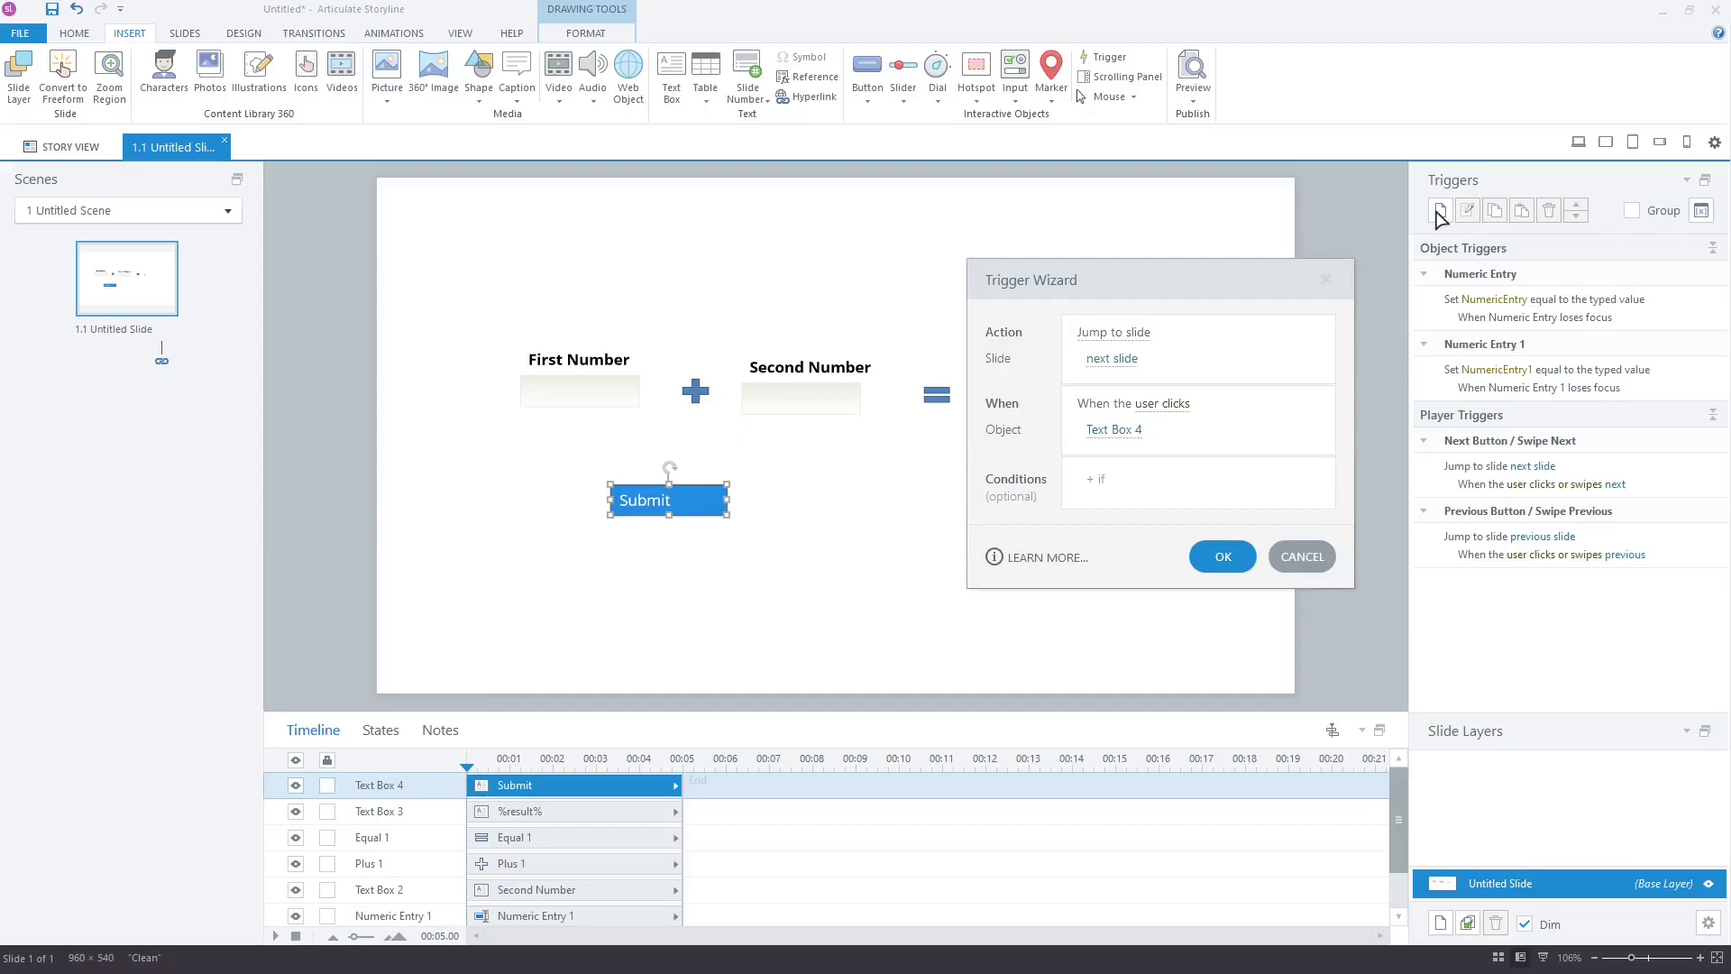
pyautogui.click(1117, 332)
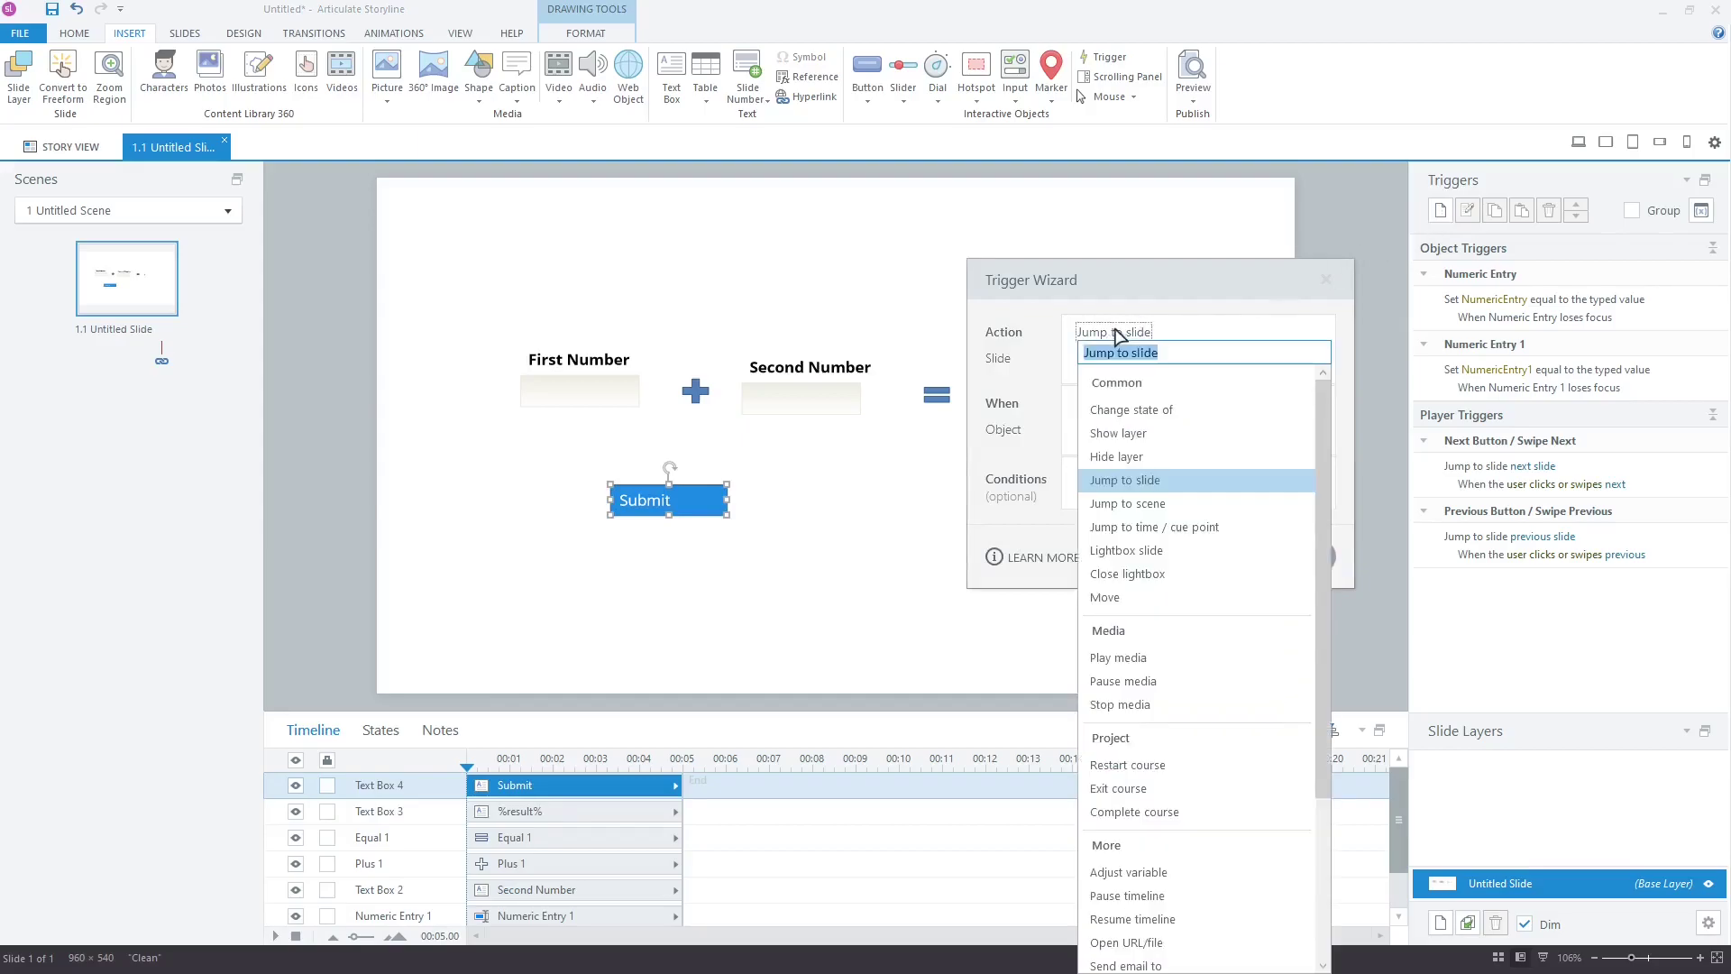
pyautogui.click(1163, 872)
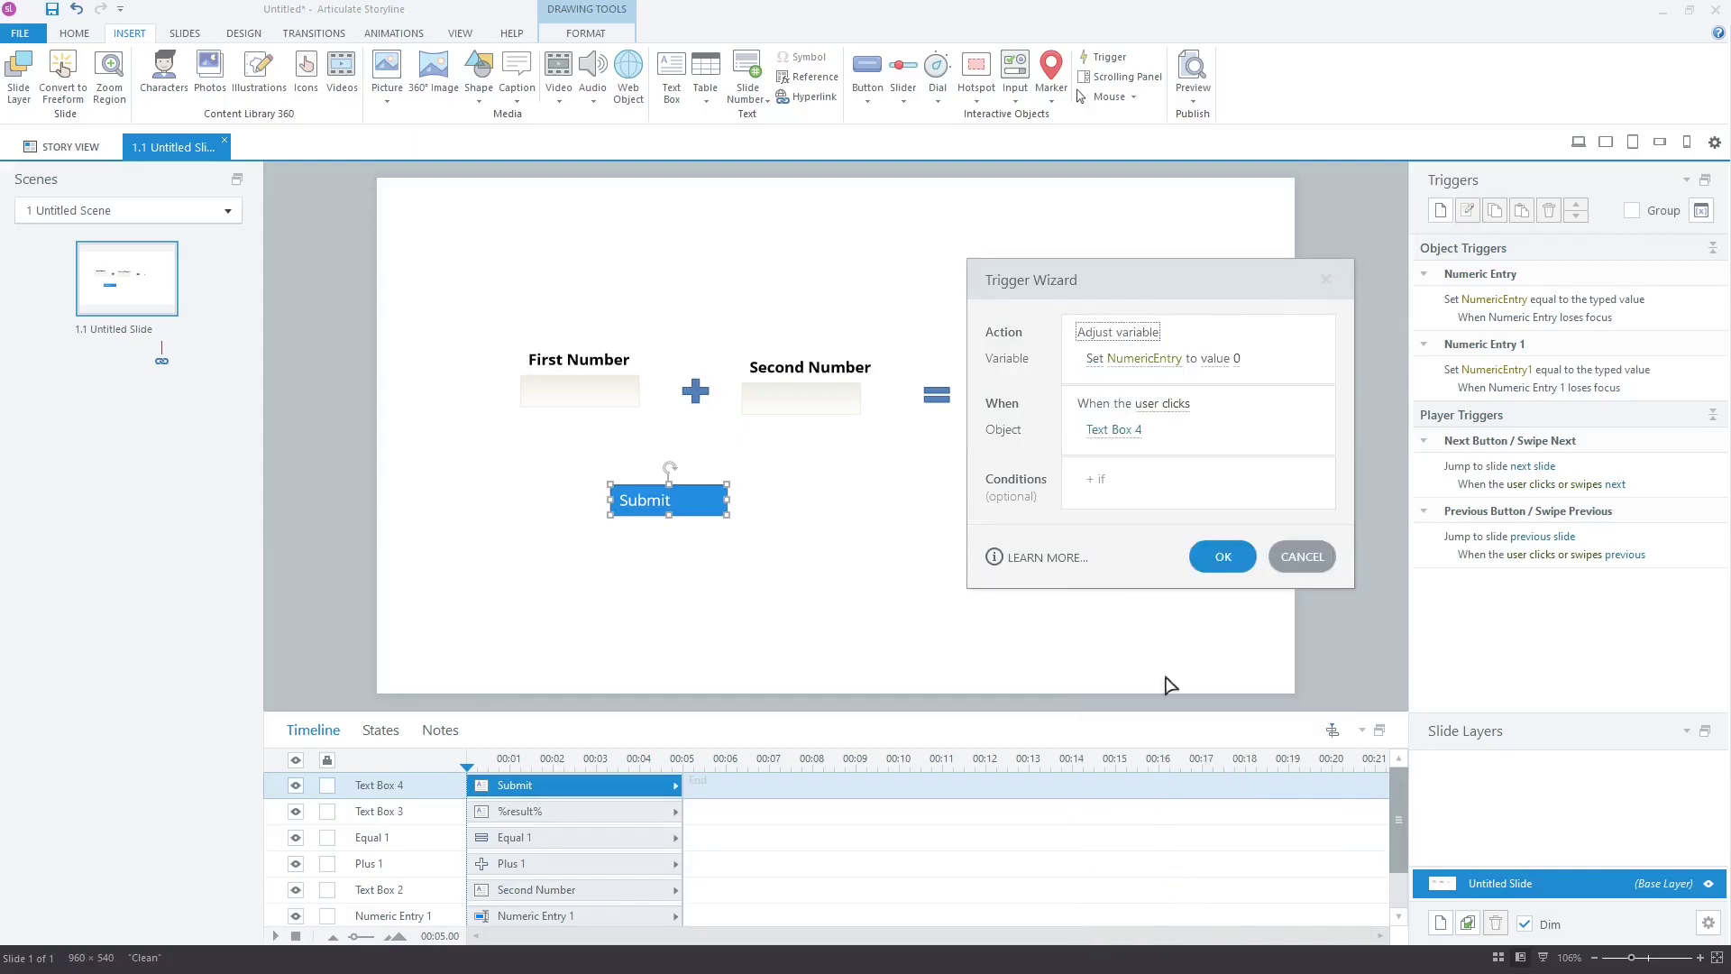
pyautogui.click(1122, 360)
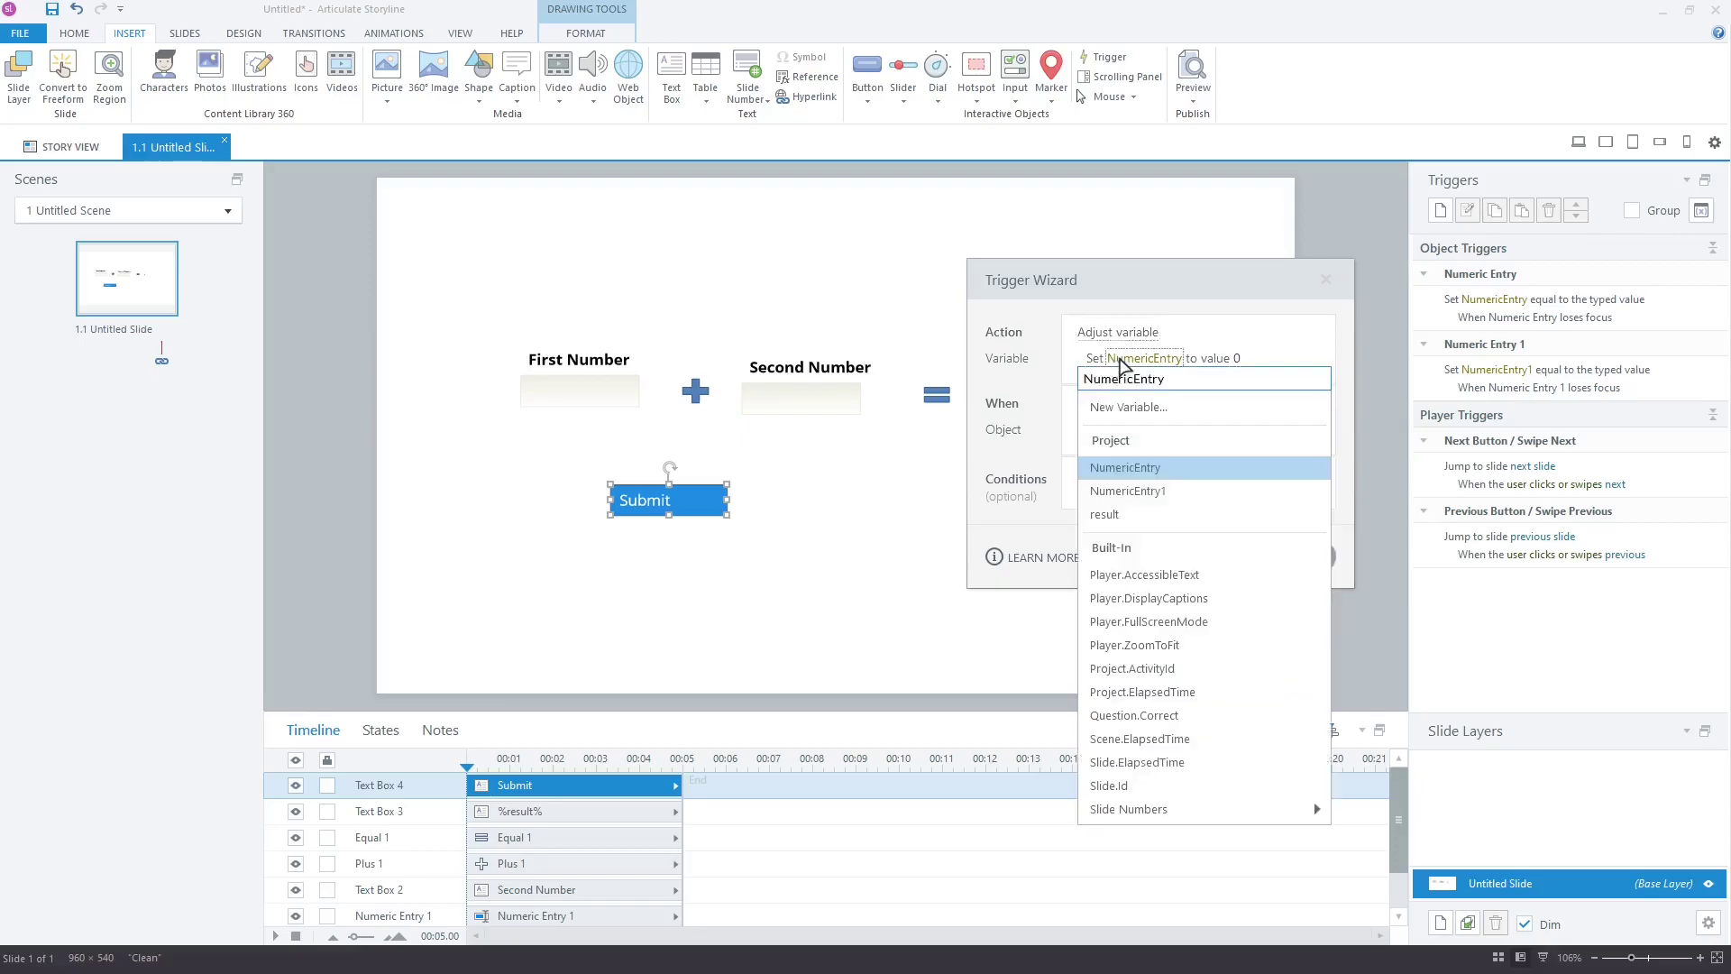
pyautogui.click(1129, 515)
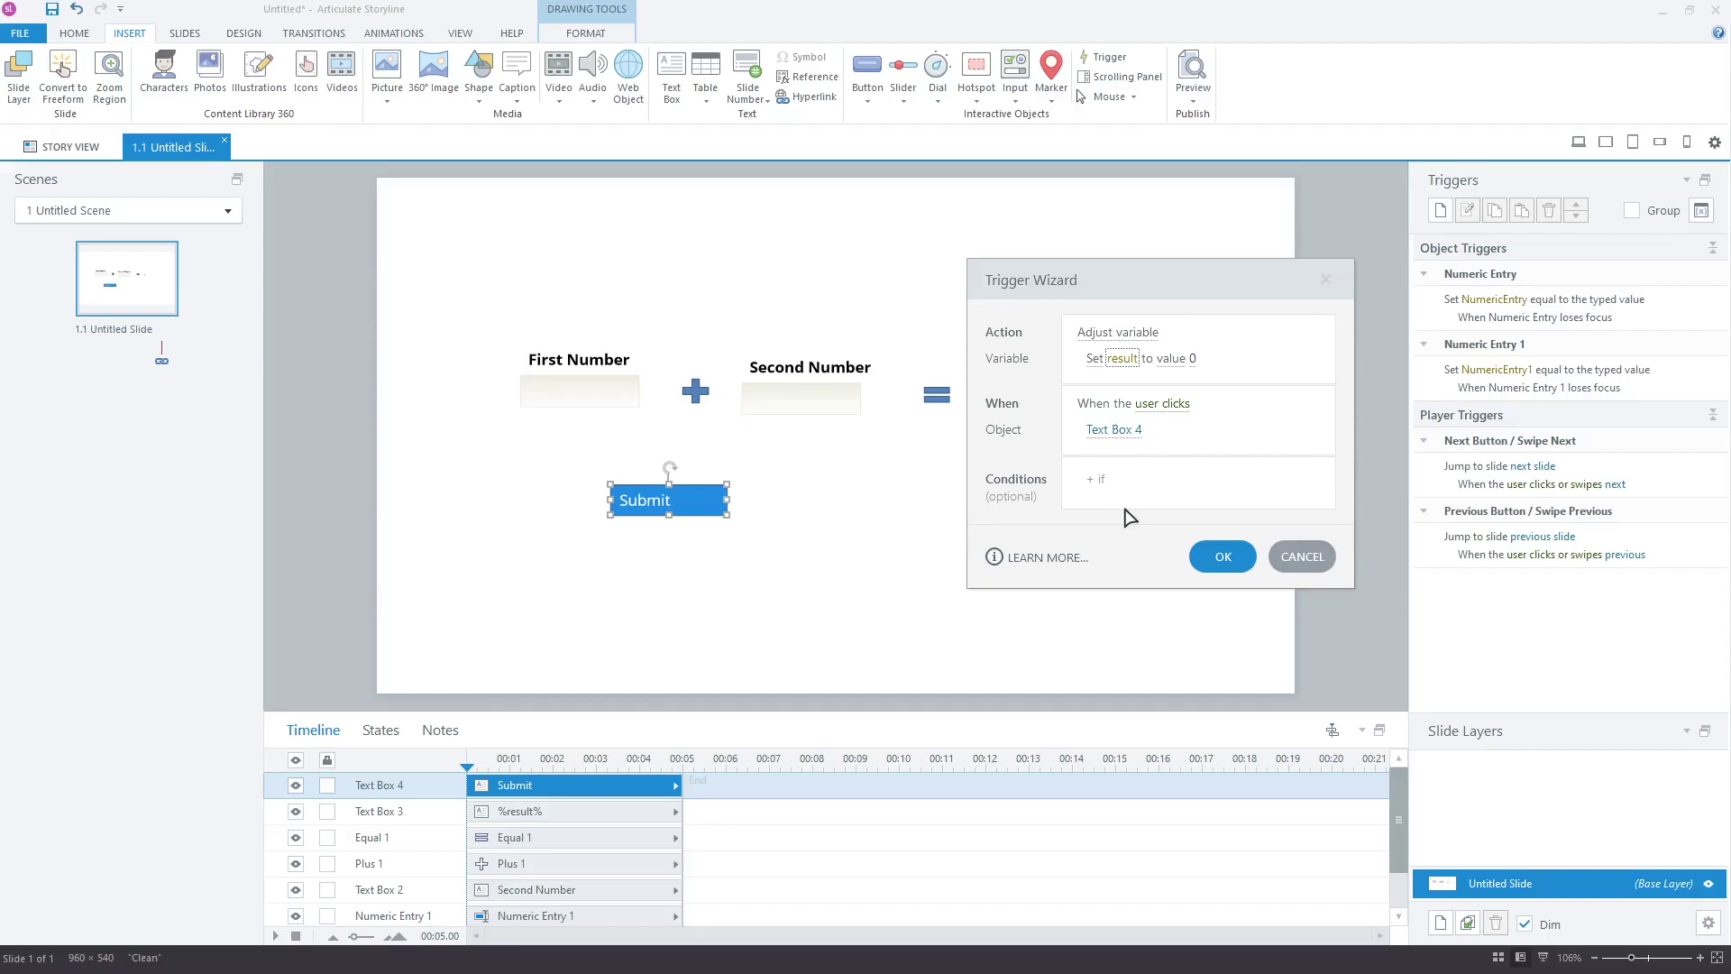
# Set the trigger to Add the NumericEntry variable to result, then save it
pyautogui.click(1094, 359)
pyautogui.click(1110, 477)
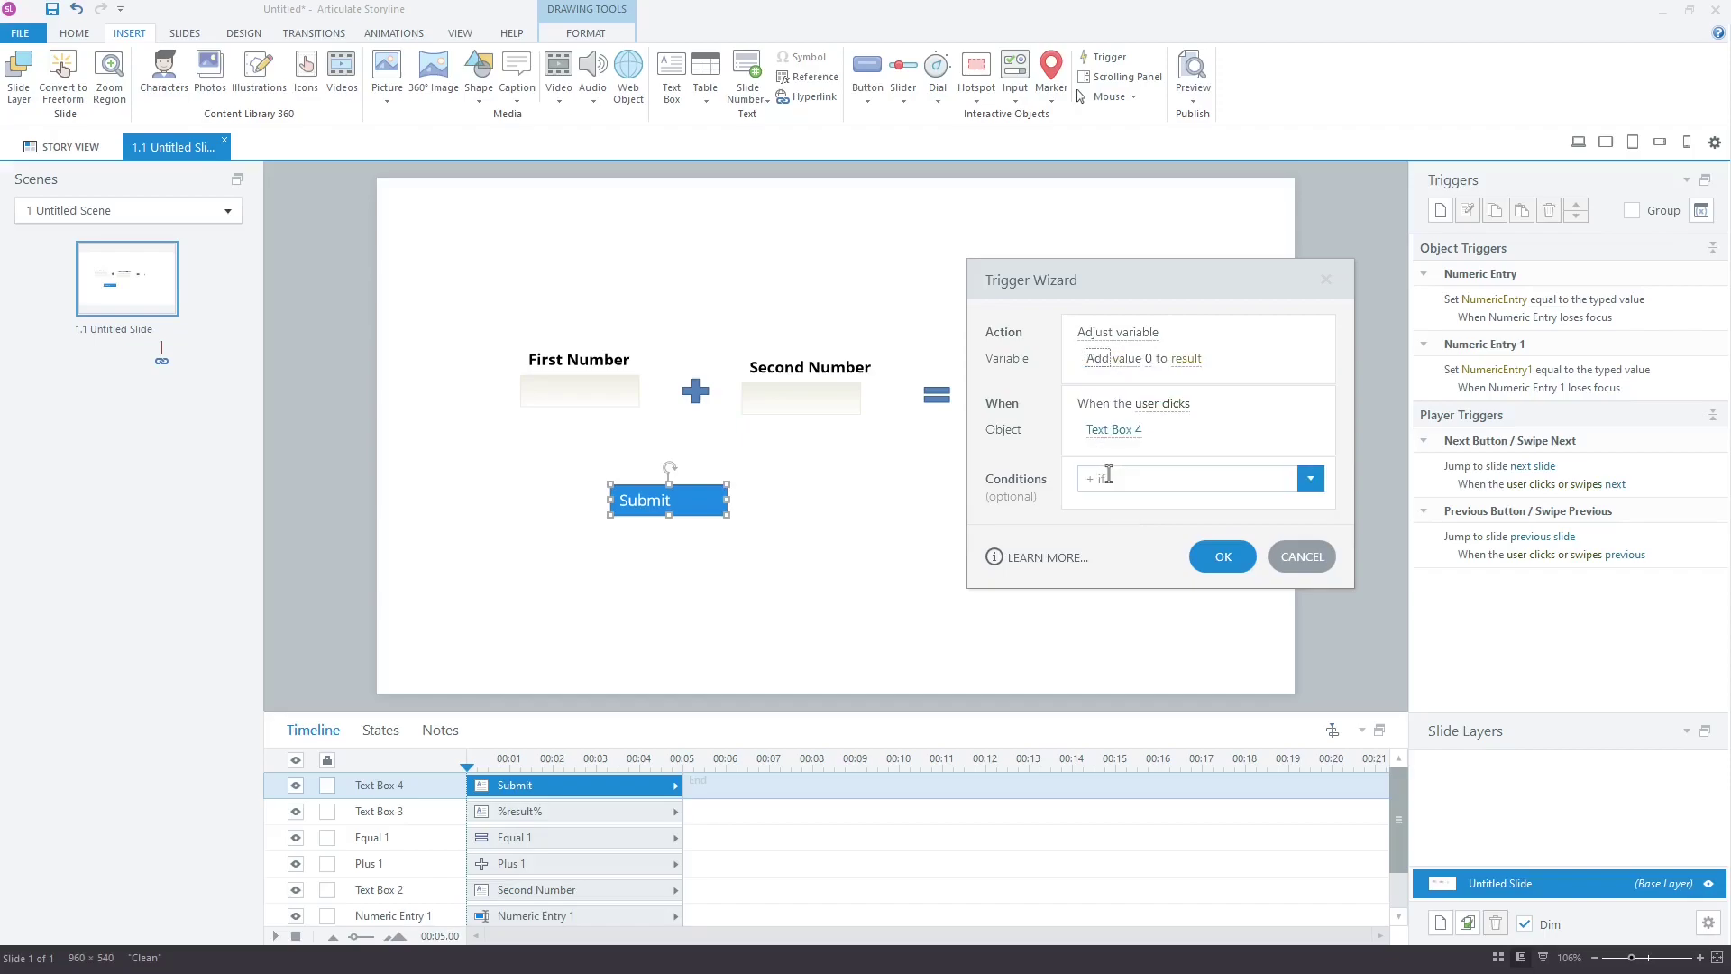
pyautogui.click(1127, 361)
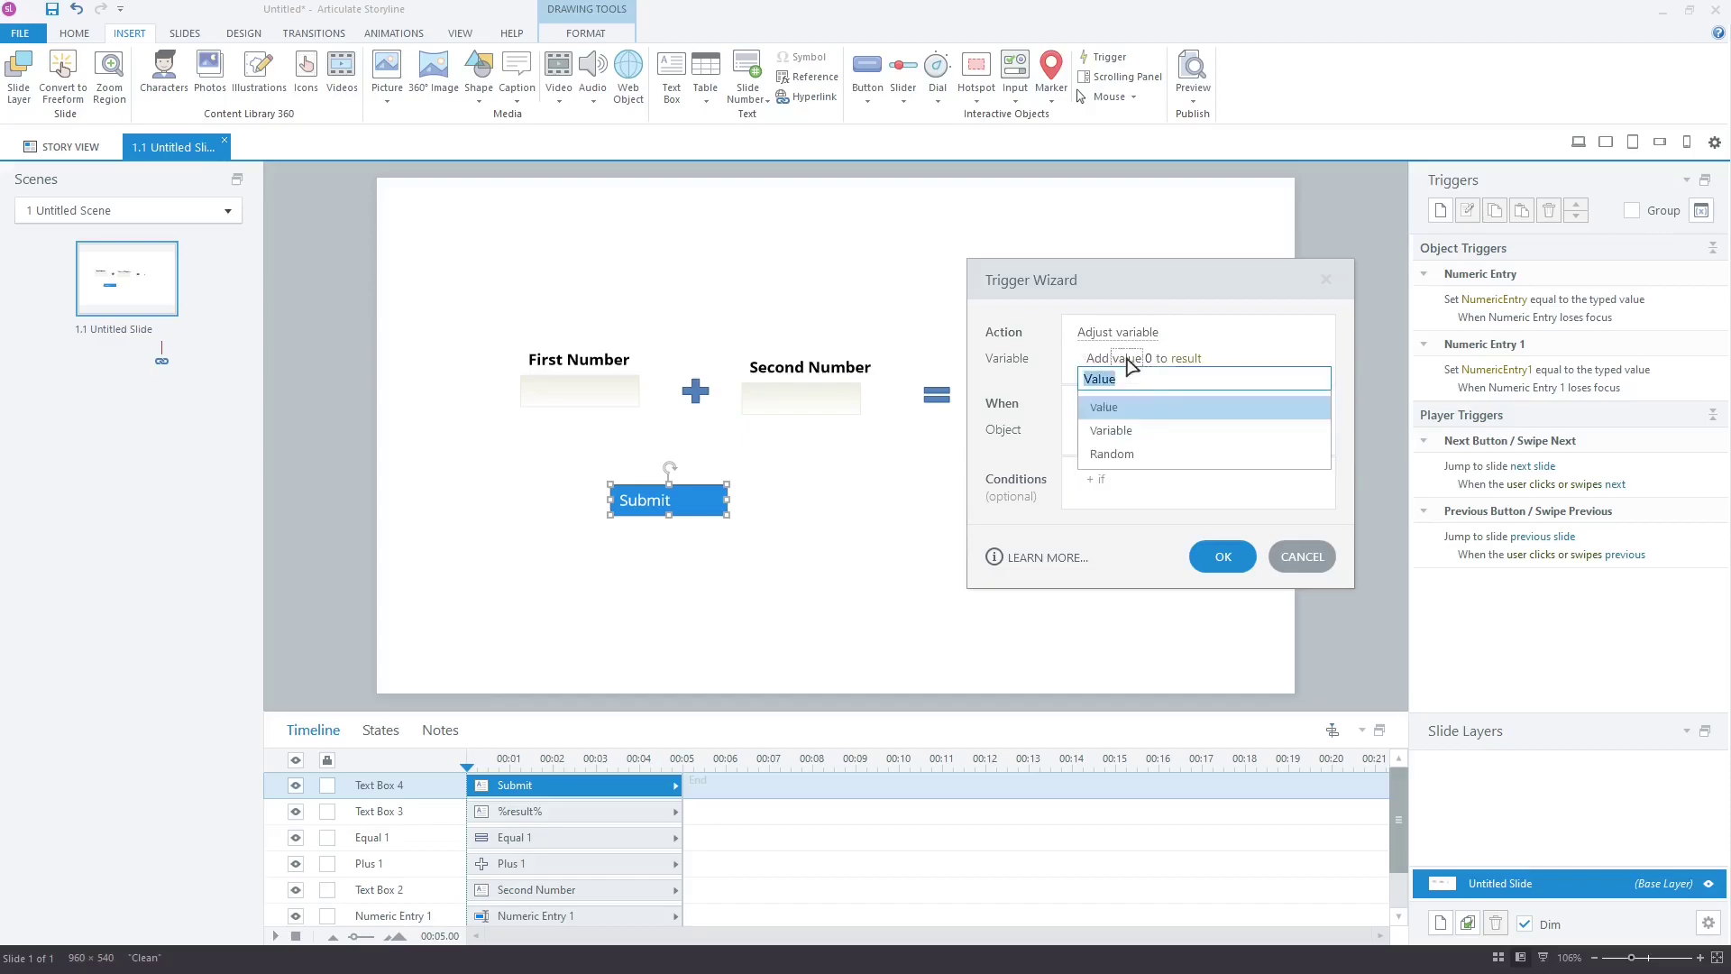
pyautogui.click(1129, 440)
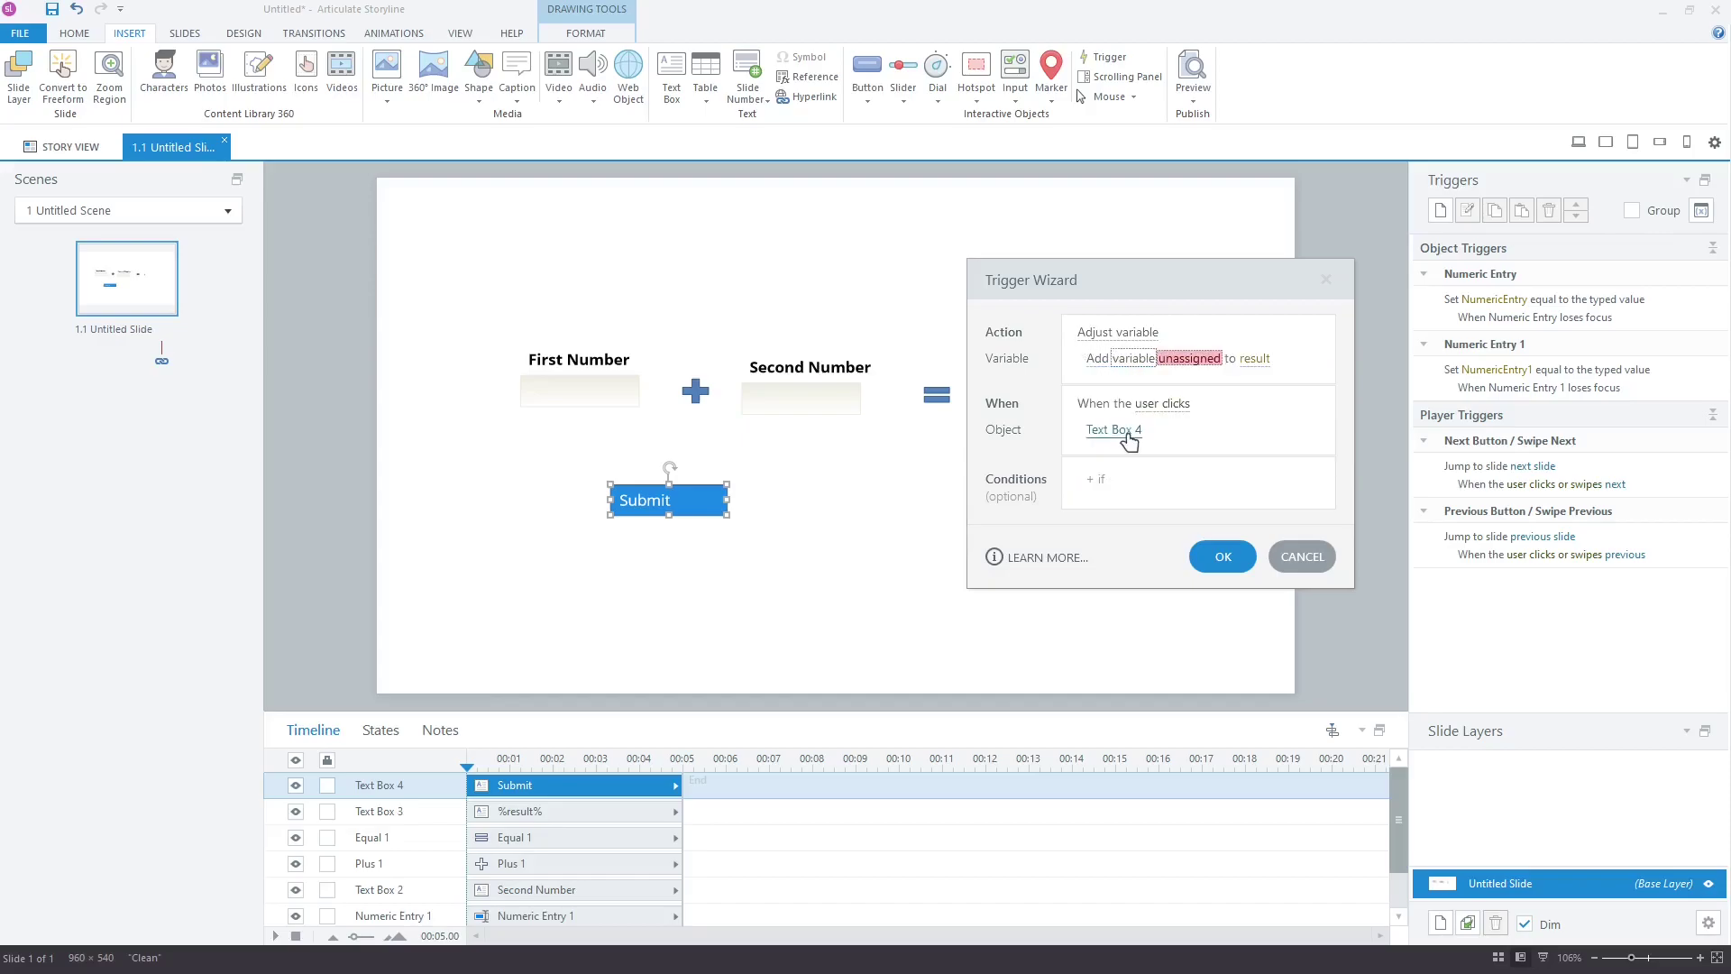
pyautogui.click(1189, 359)
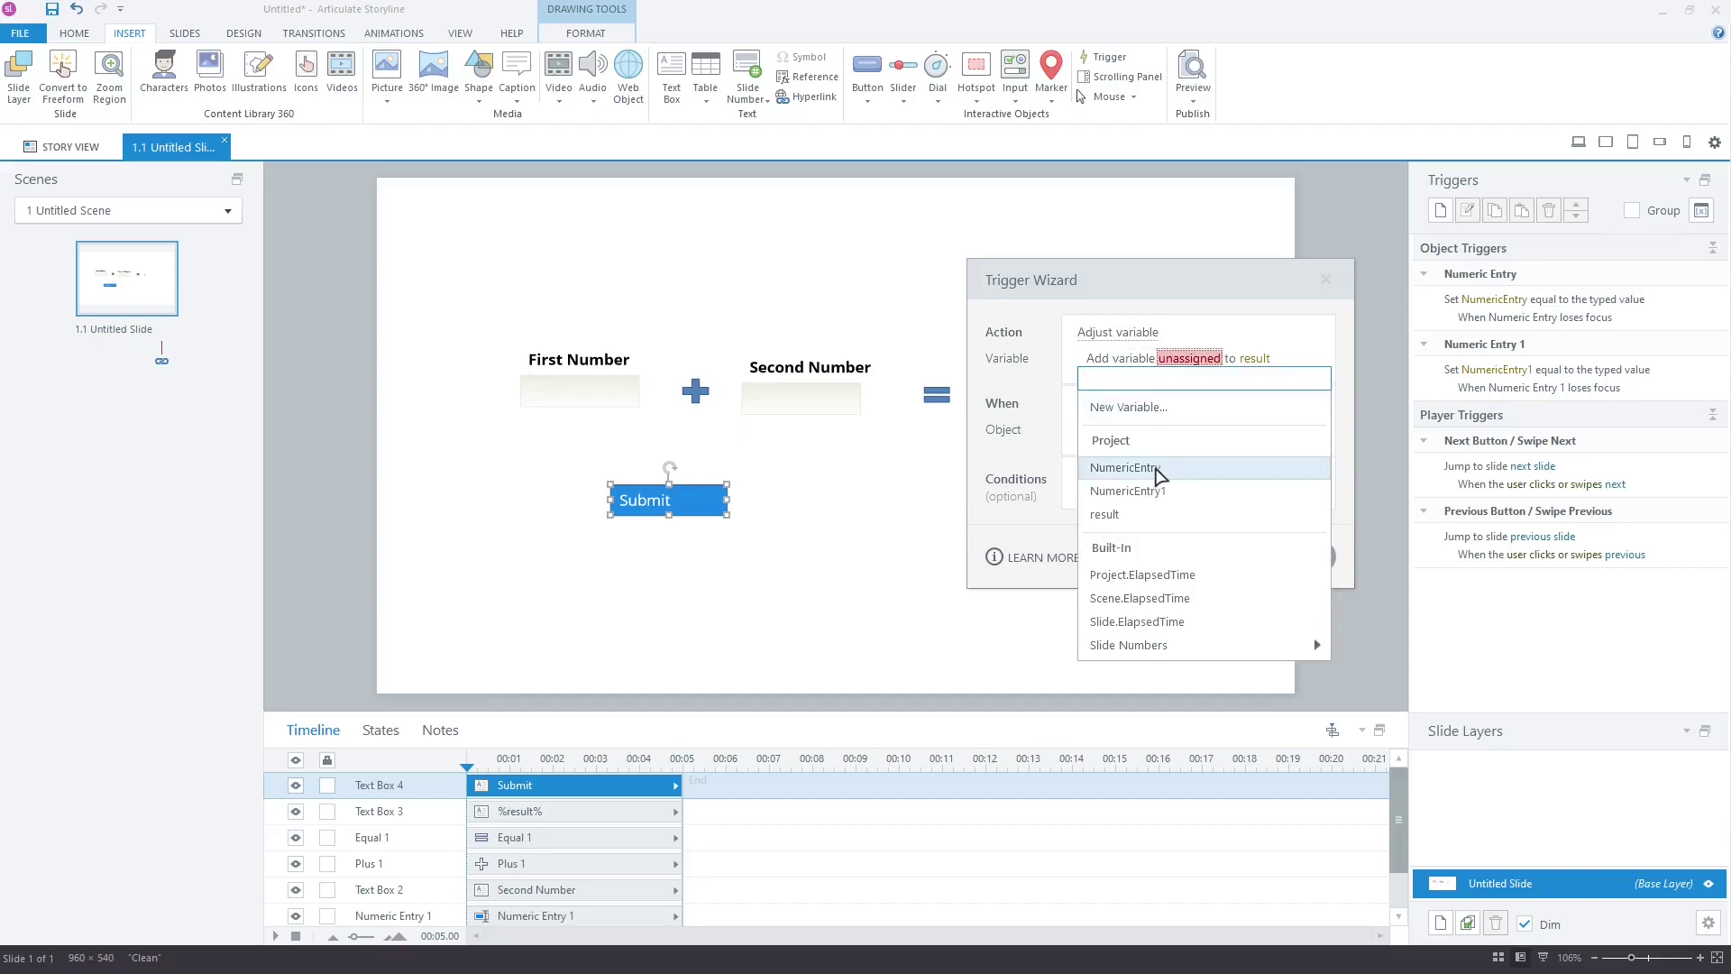
pyautogui.click(1159, 470)
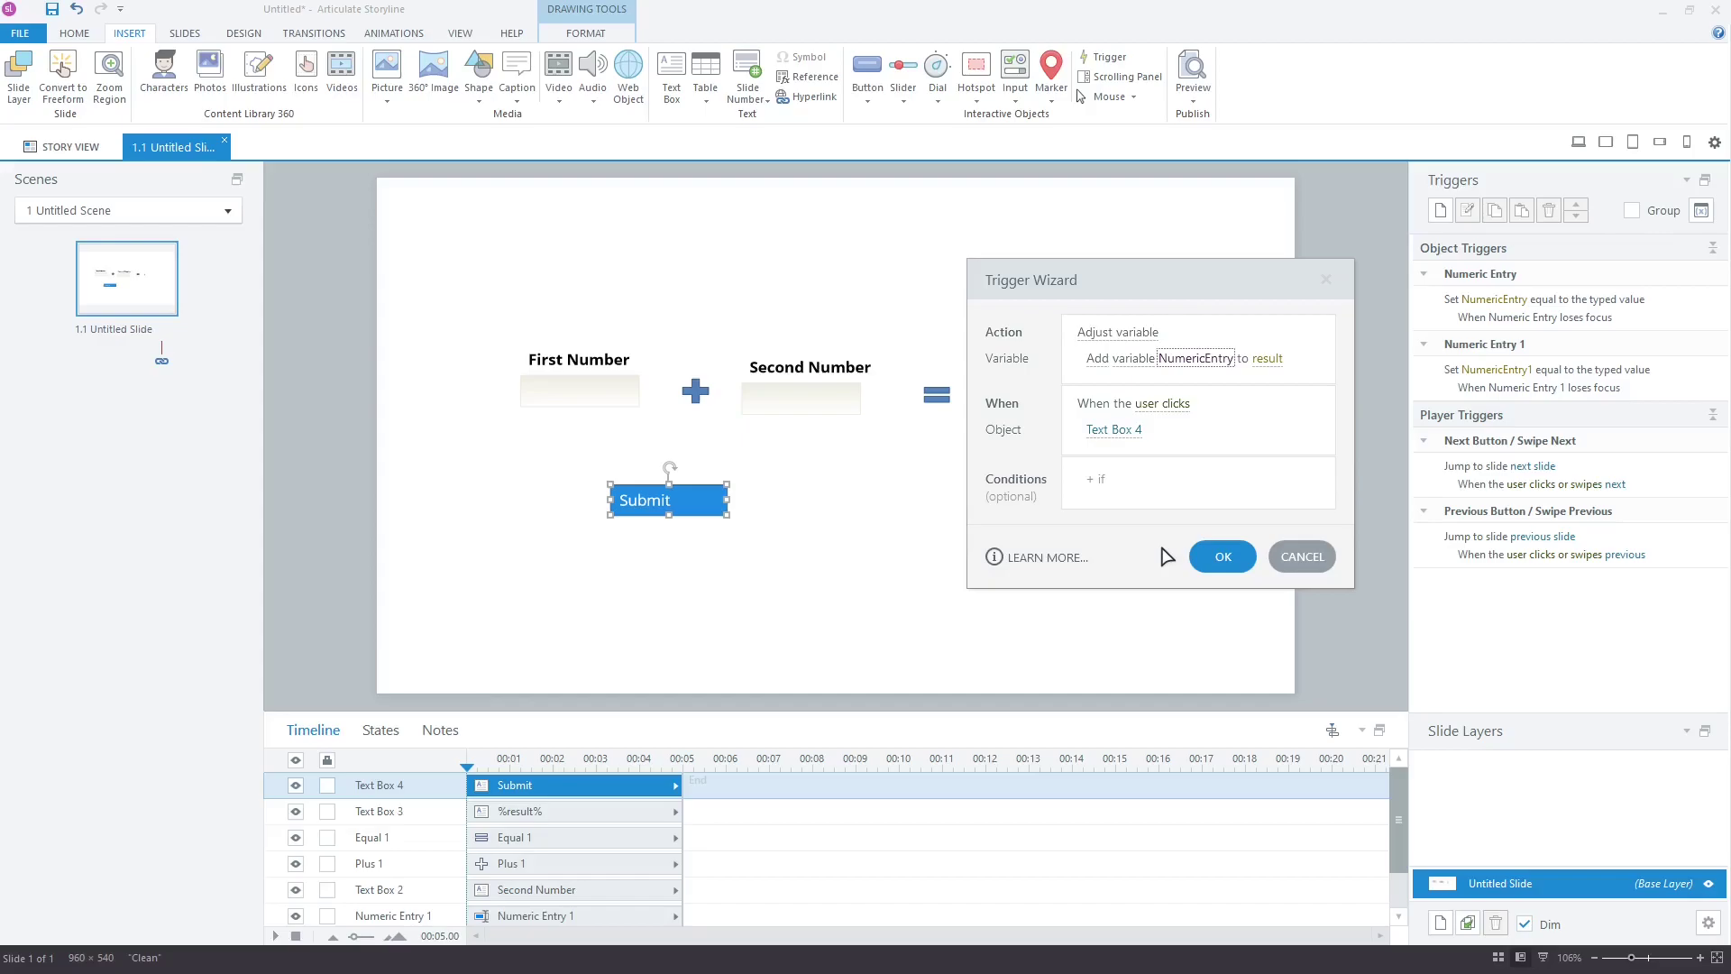
pyautogui.click(1219, 559)
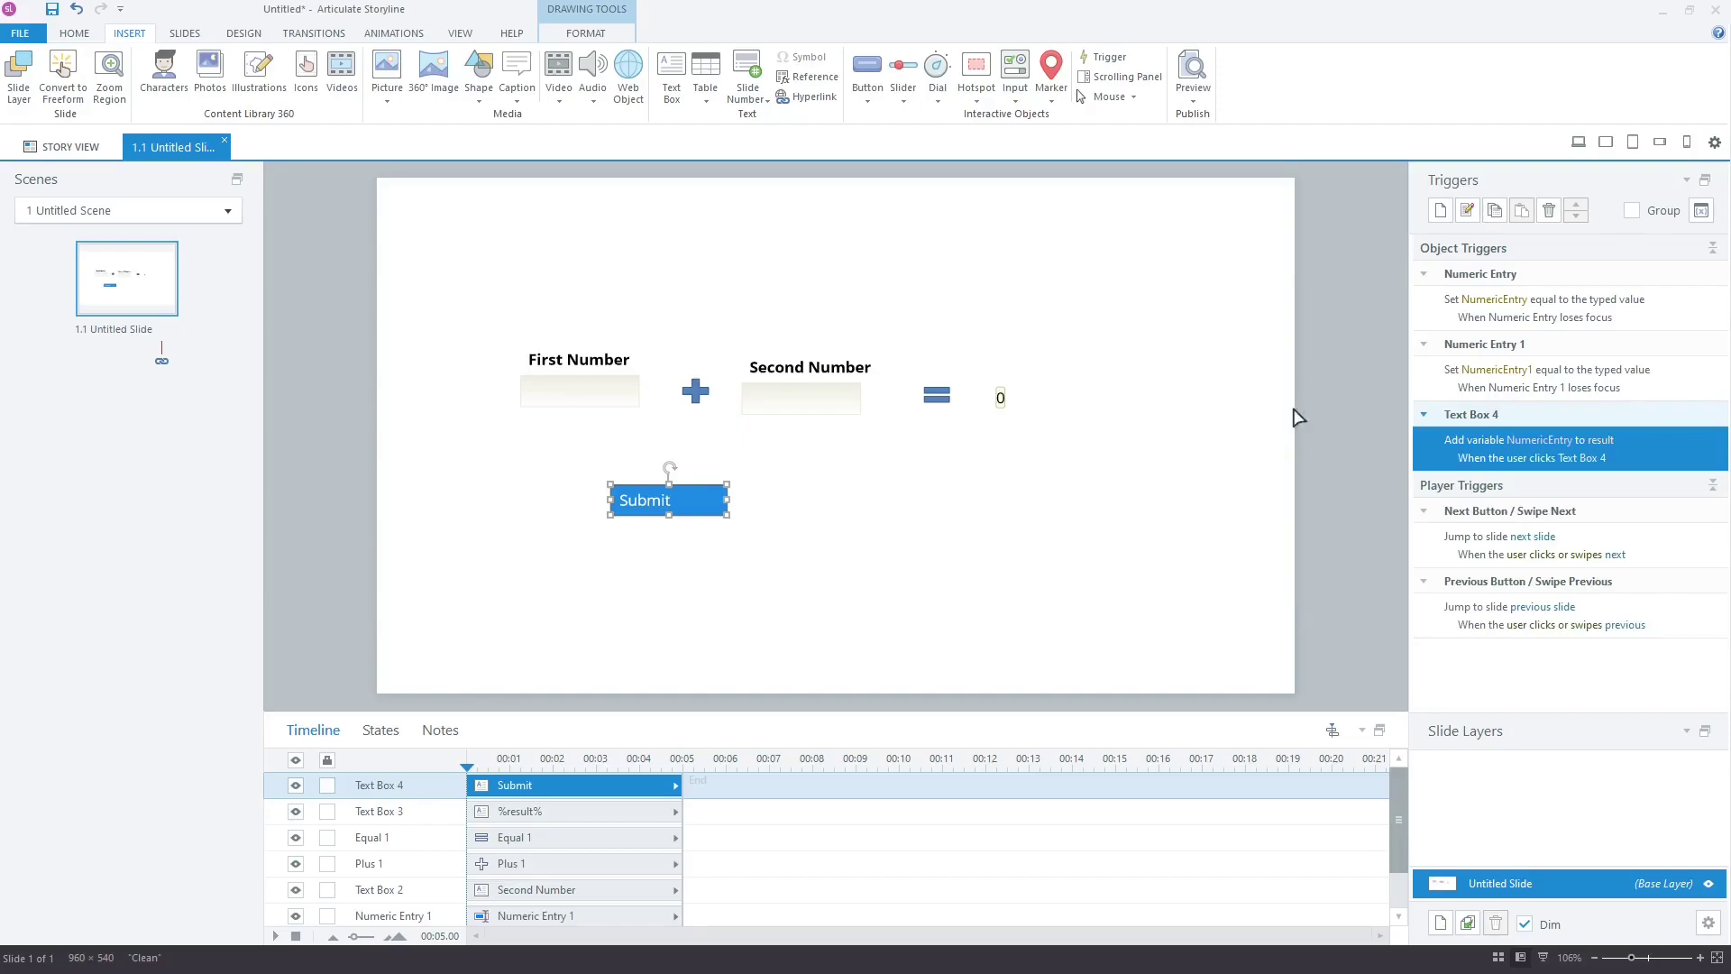
# Add a second Submit trigger that adds the NumericEntry1 variable to result
pyautogui.click(1441, 213)
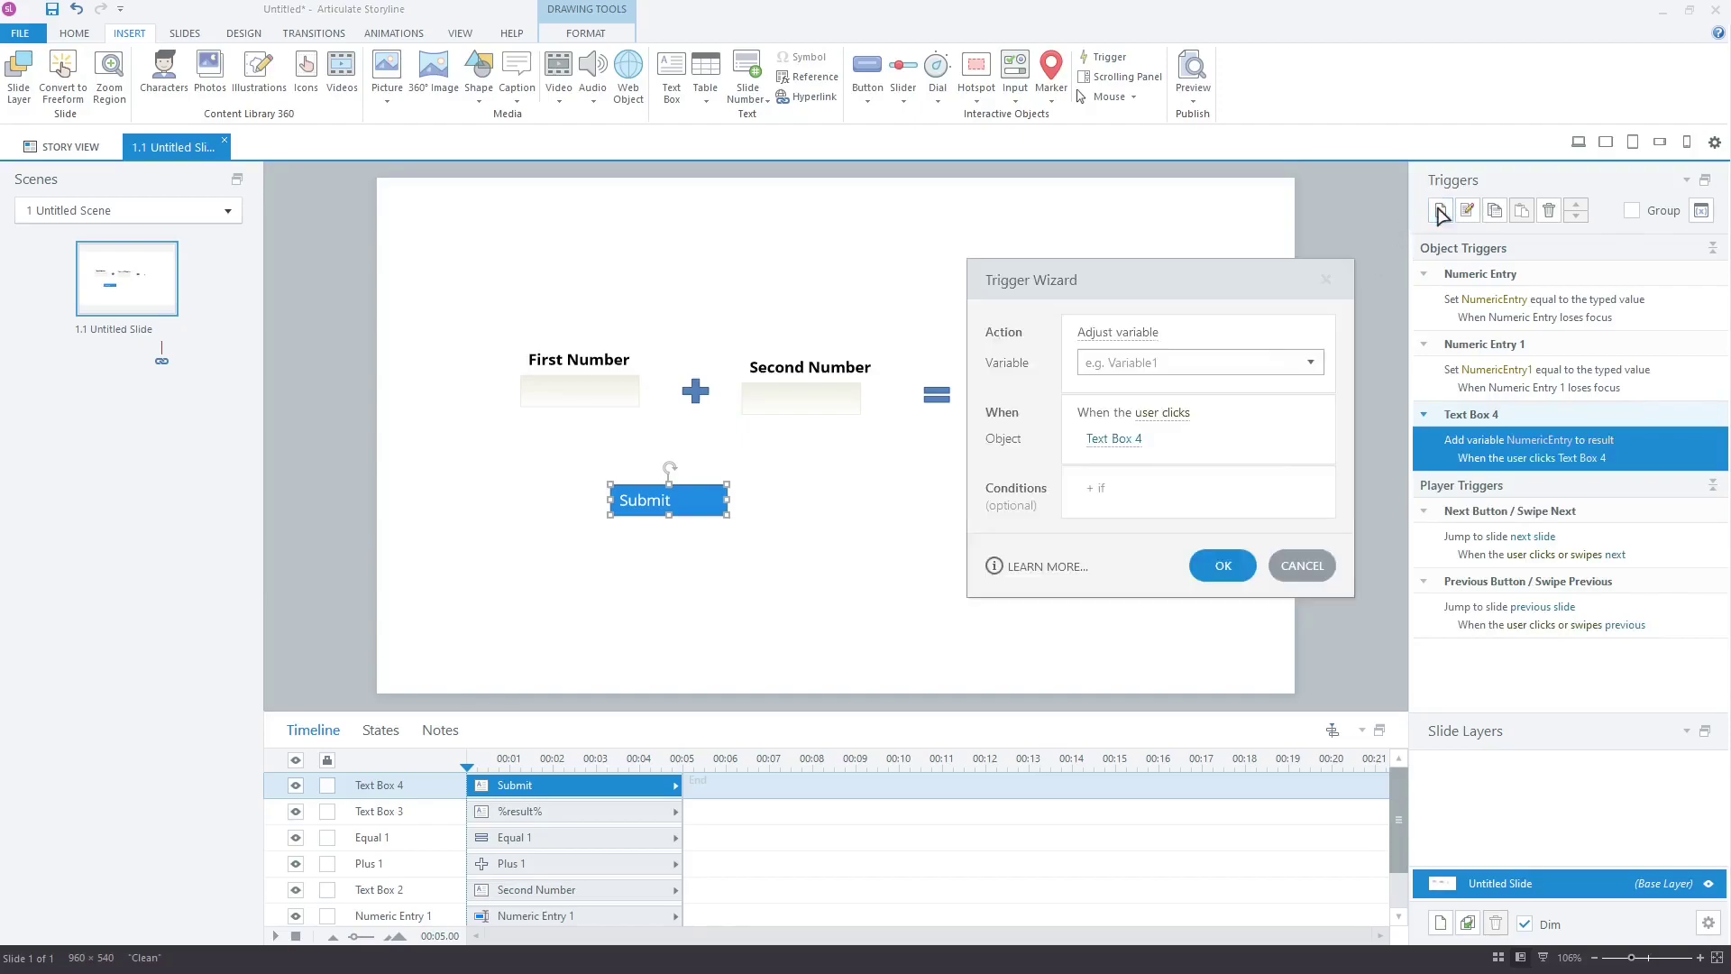
pyautogui.click(1151, 360)
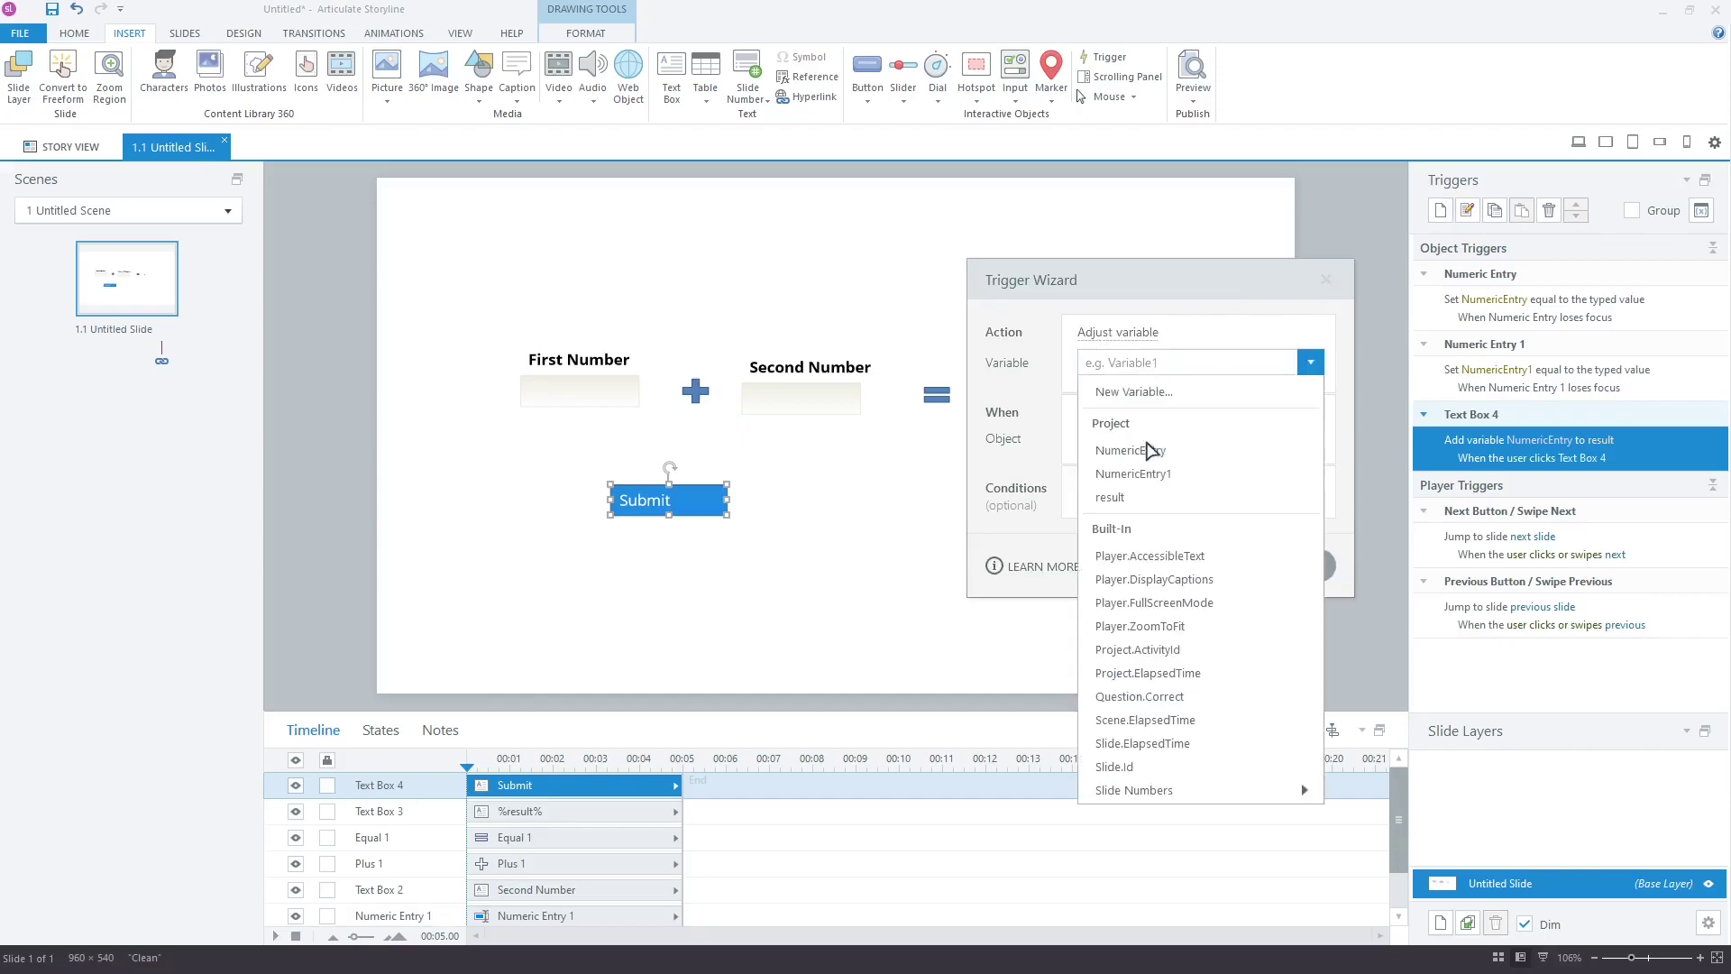
pyautogui.click(1147, 498)
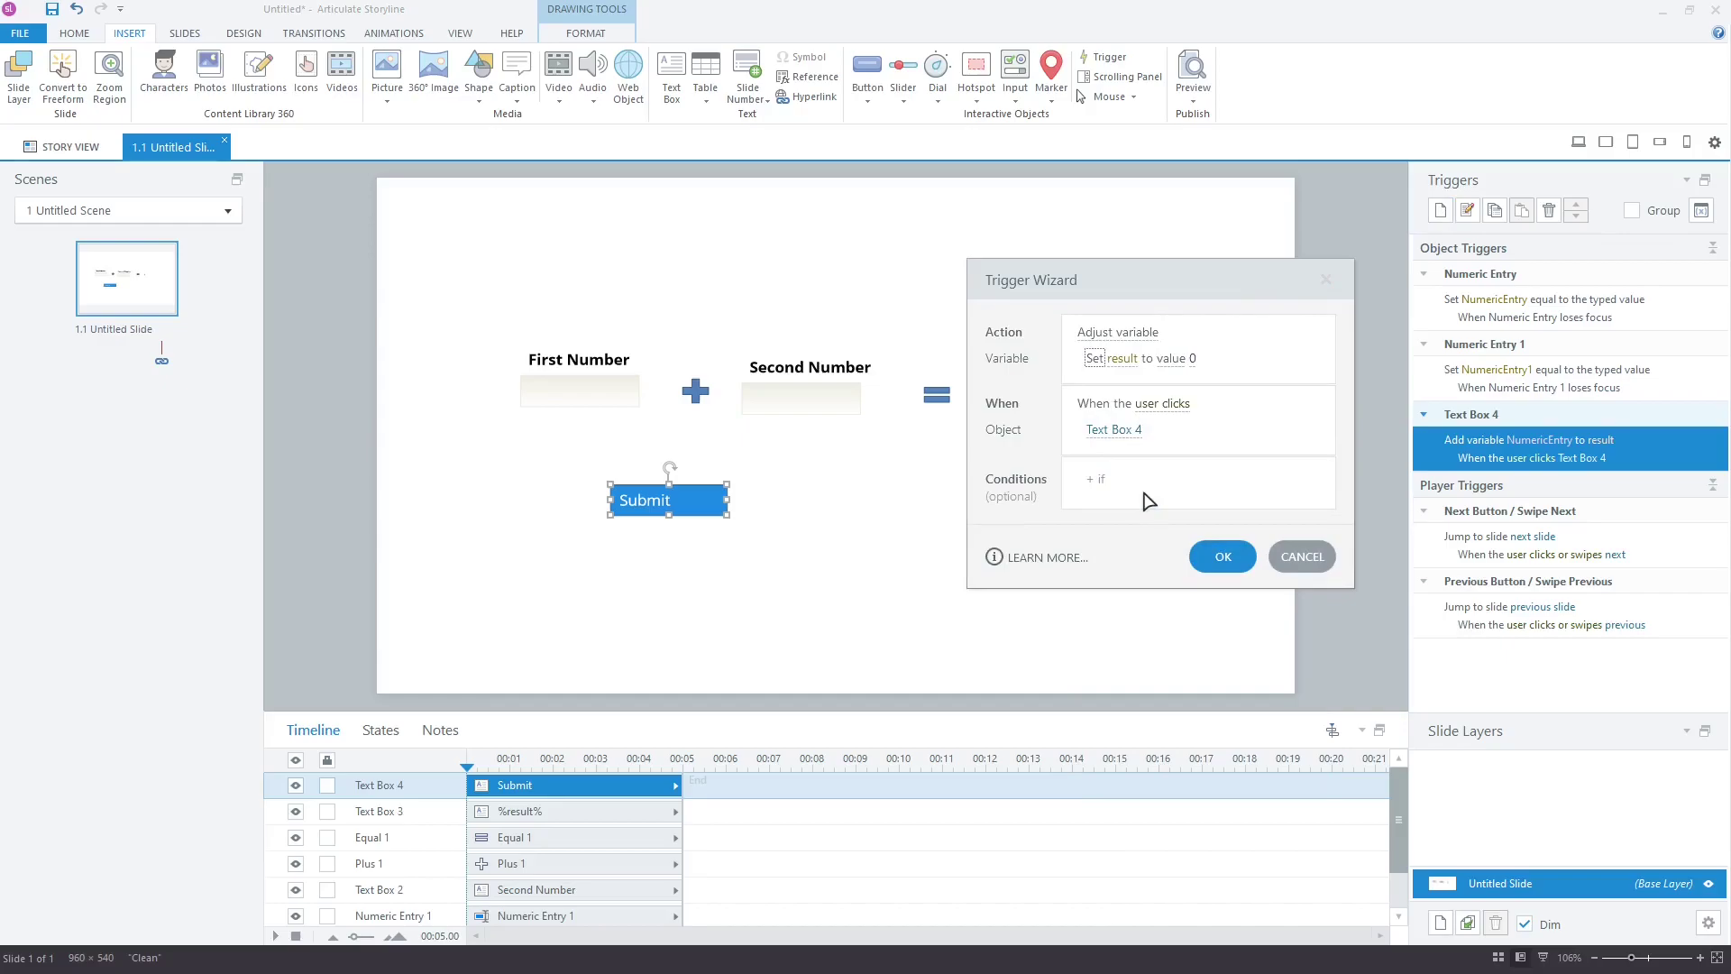
pyautogui.click(1095, 359)
pyautogui.click(1113, 477)
pyautogui.click(1129, 360)
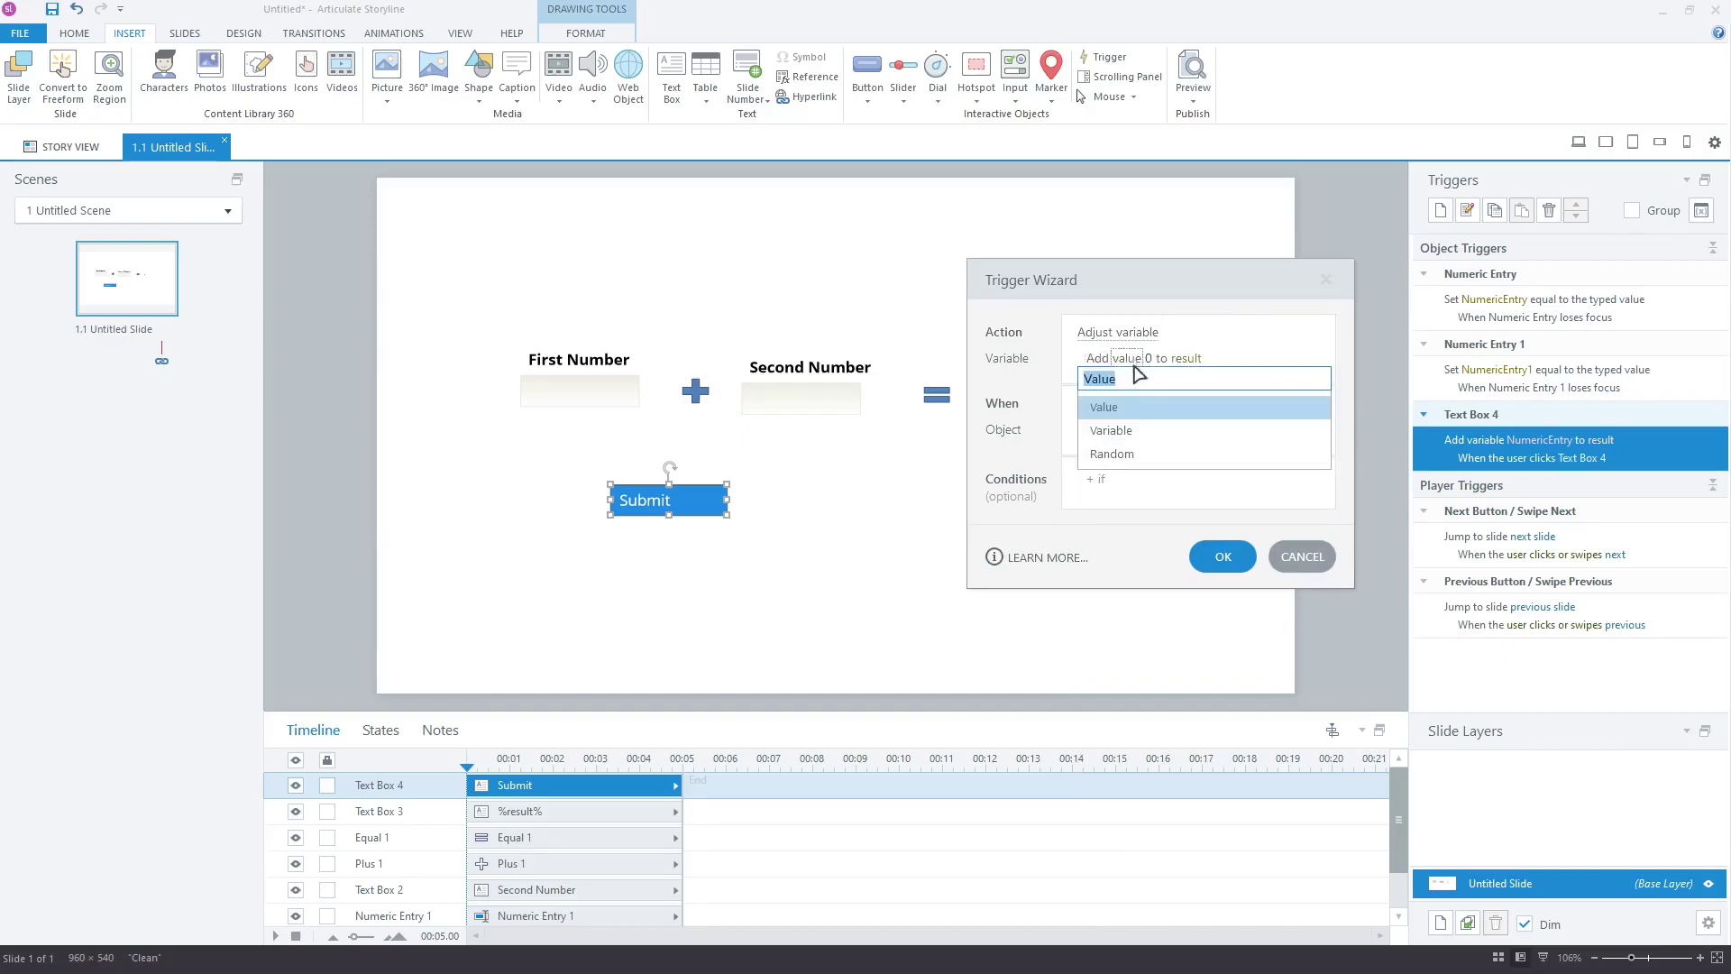
pyautogui.click(1118, 431)
pyautogui.click(1192, 360)
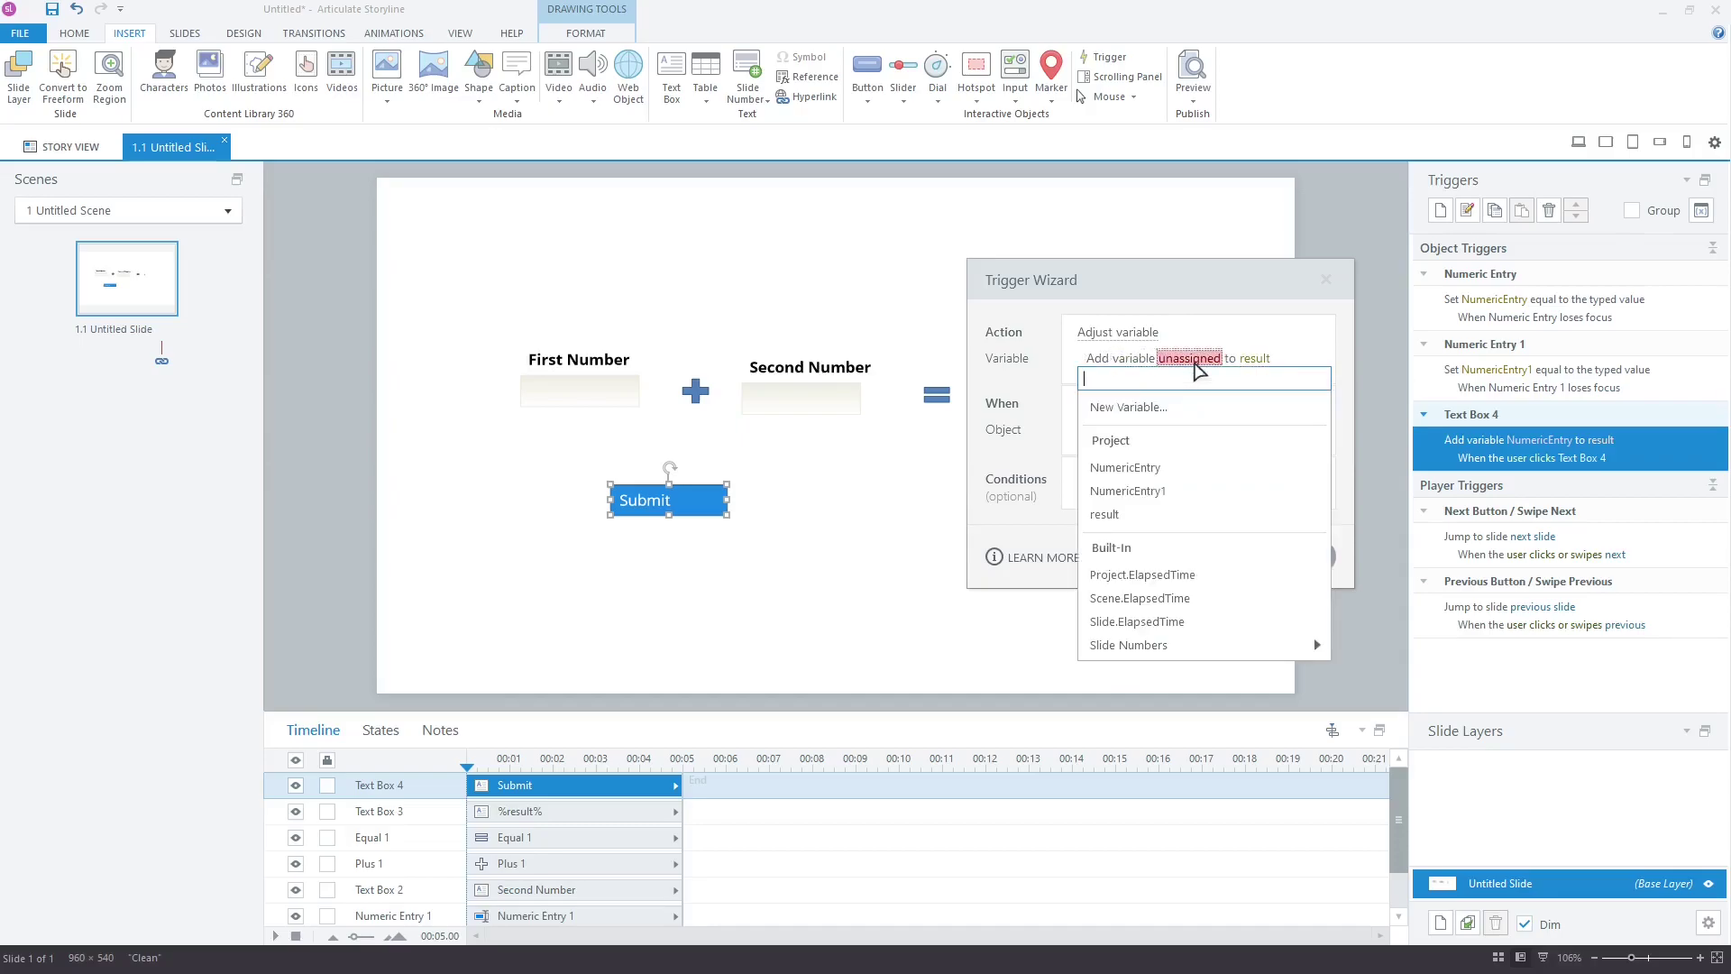
pyautogui.click(1165, 490)
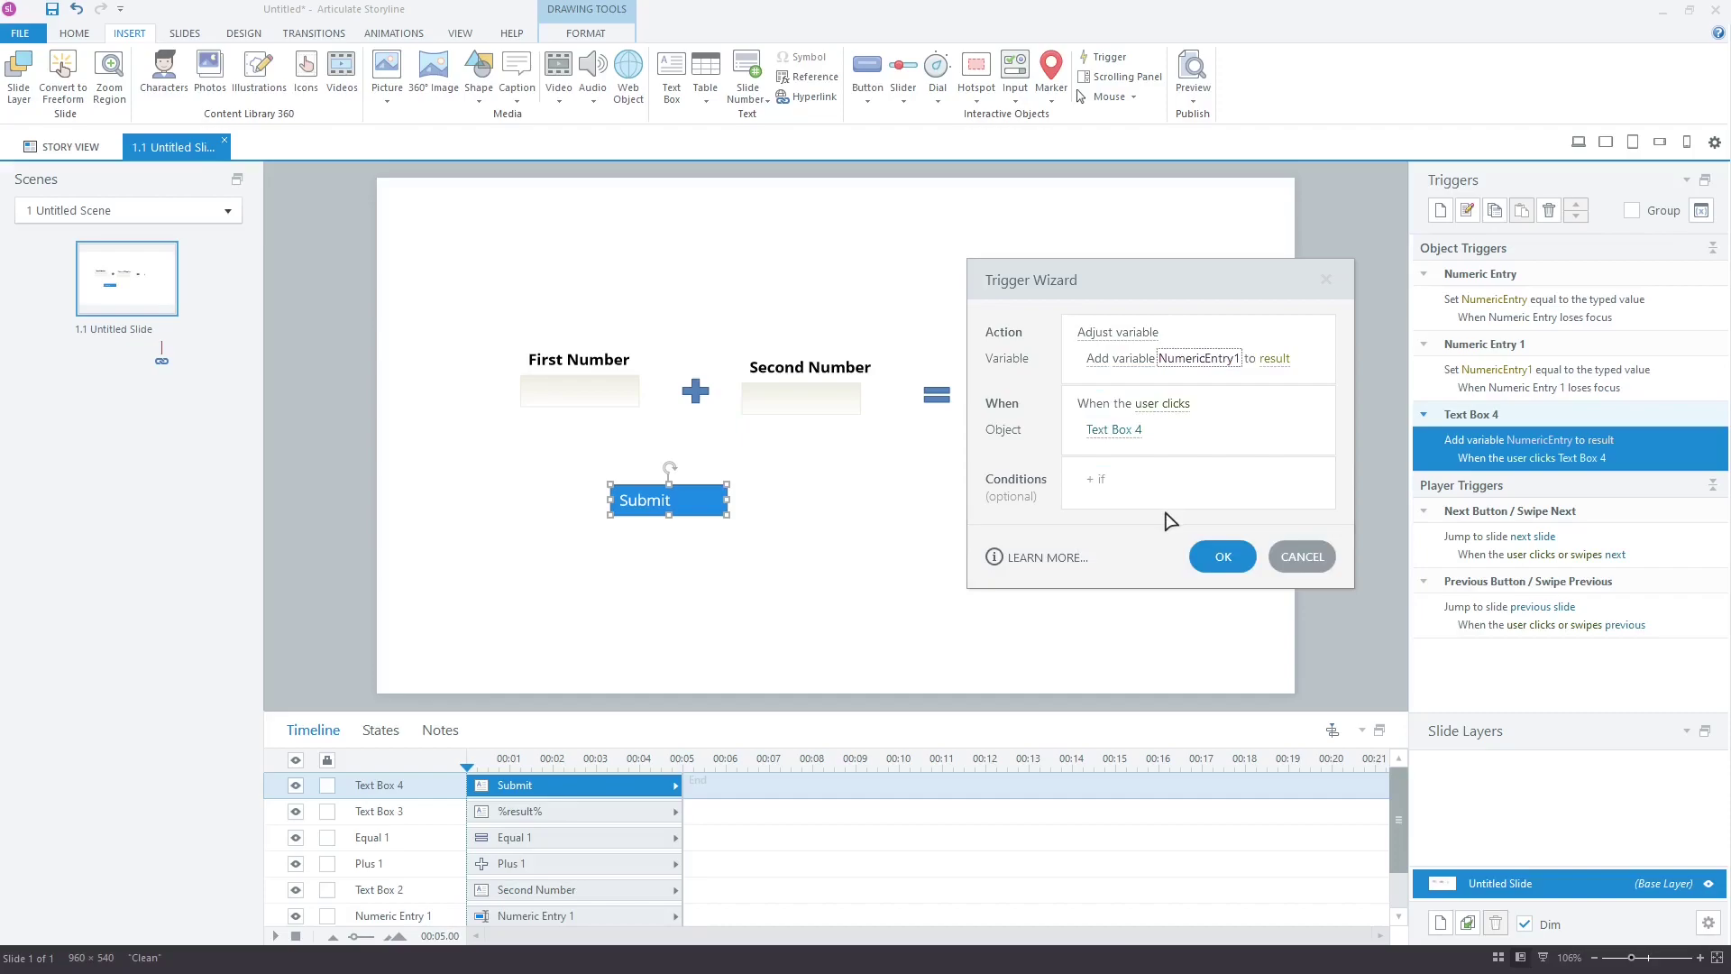
pyautogui.click(1219, 557)
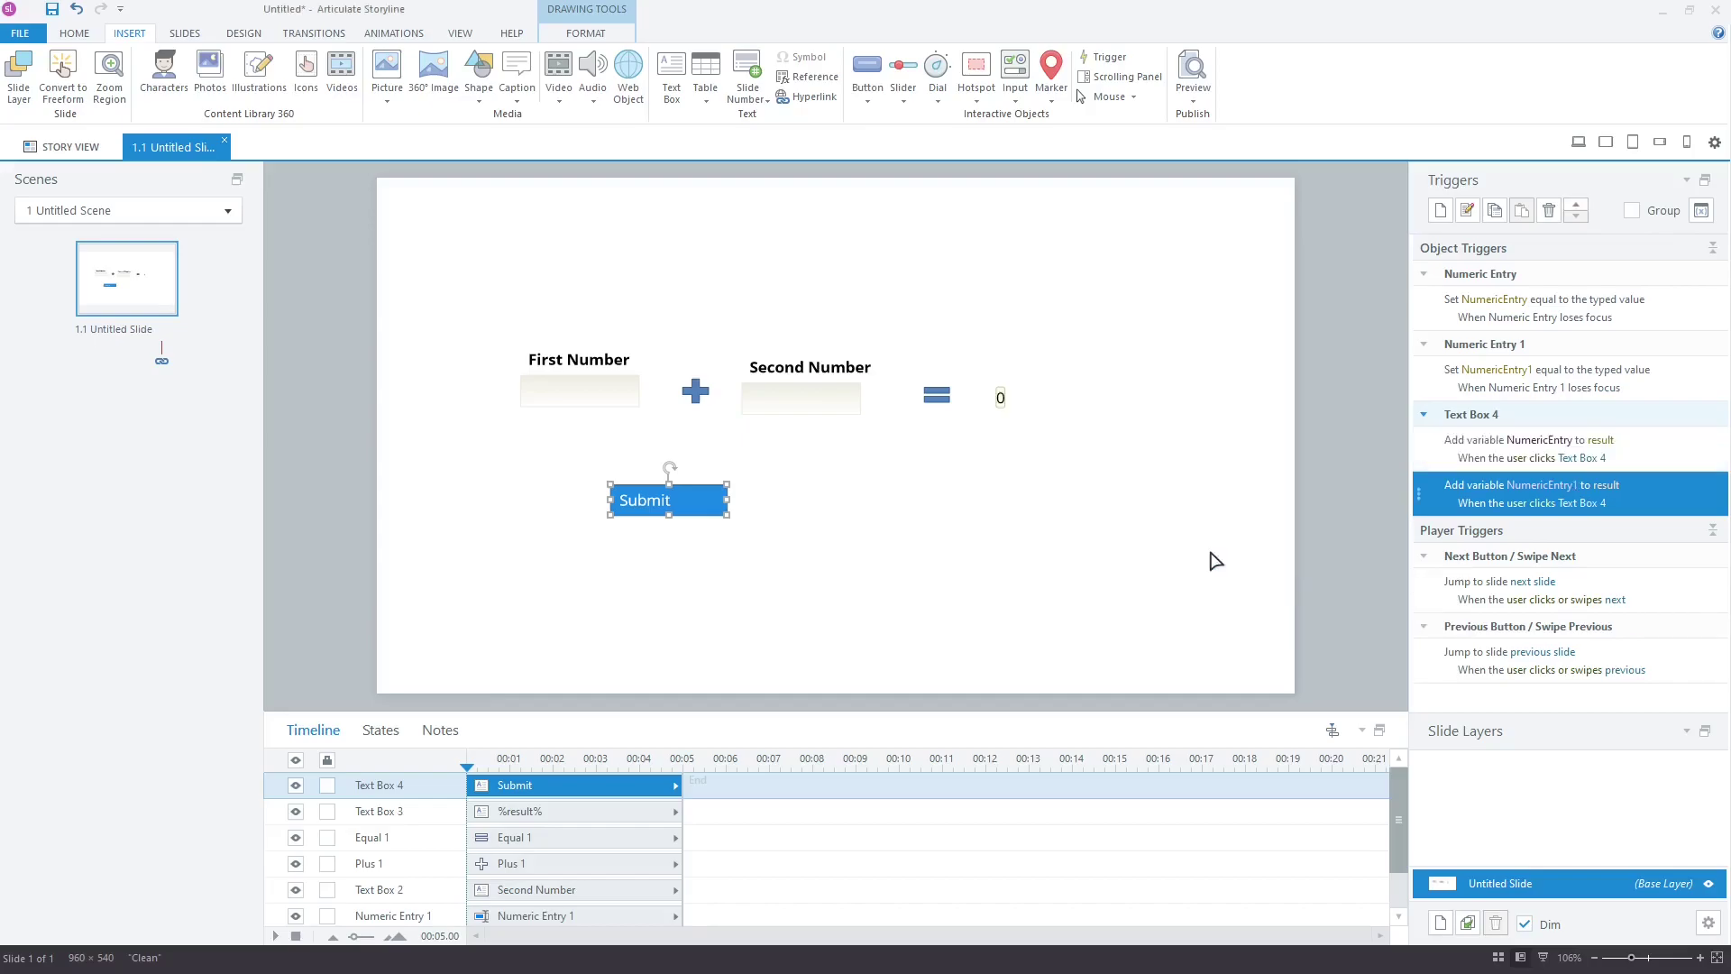
# Preview this slide, enter 100 and 150, and submit to get 250
pyautogui.click(1202, 110)
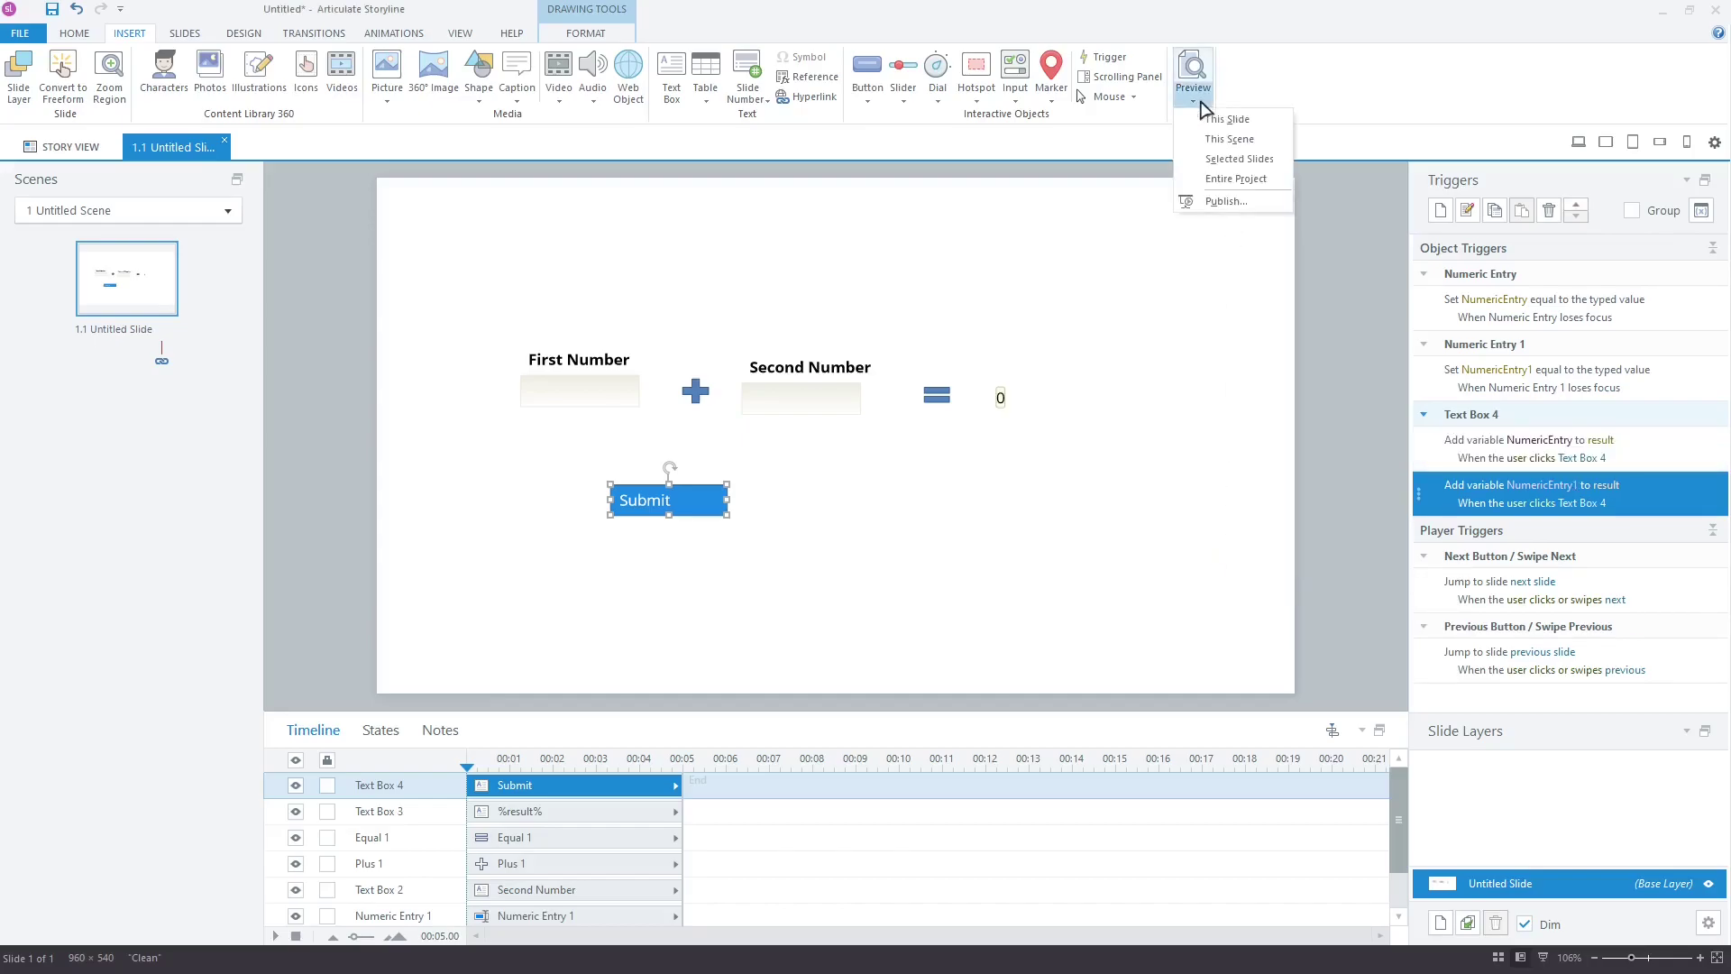
pyautogui.click(1213, 121)
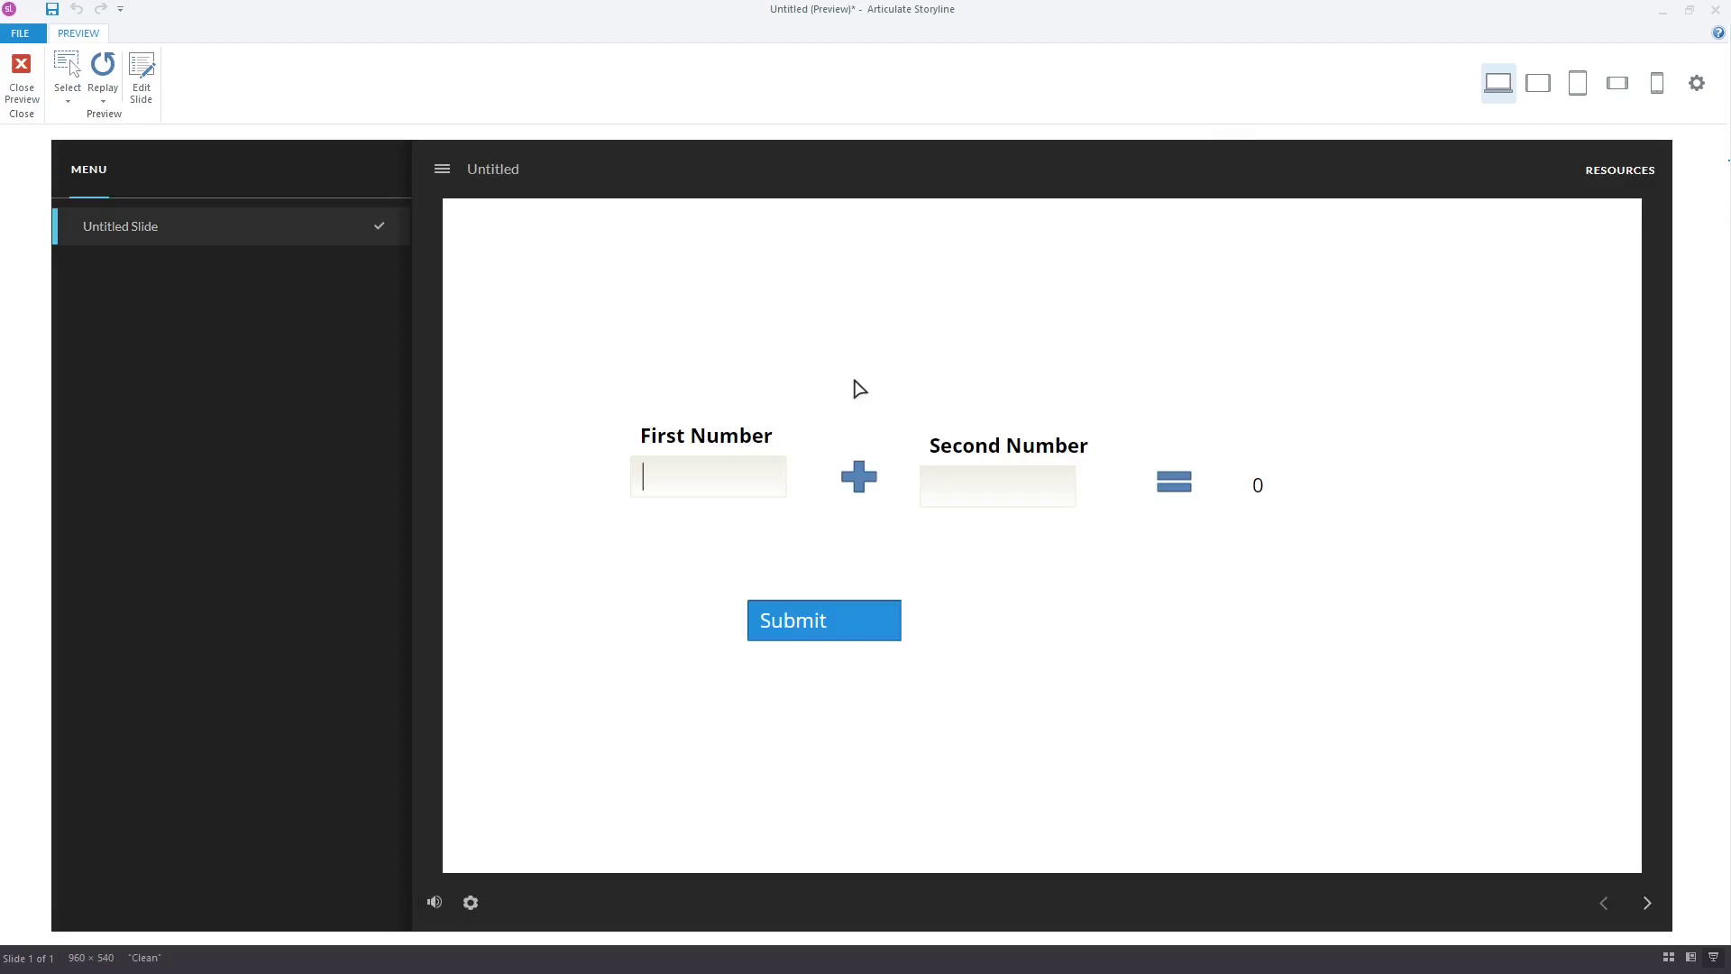
pyautogui.write('100')
pyautogui.click(959, 495)
pyautogui.write('150')
pyautogui.click(857, 636)
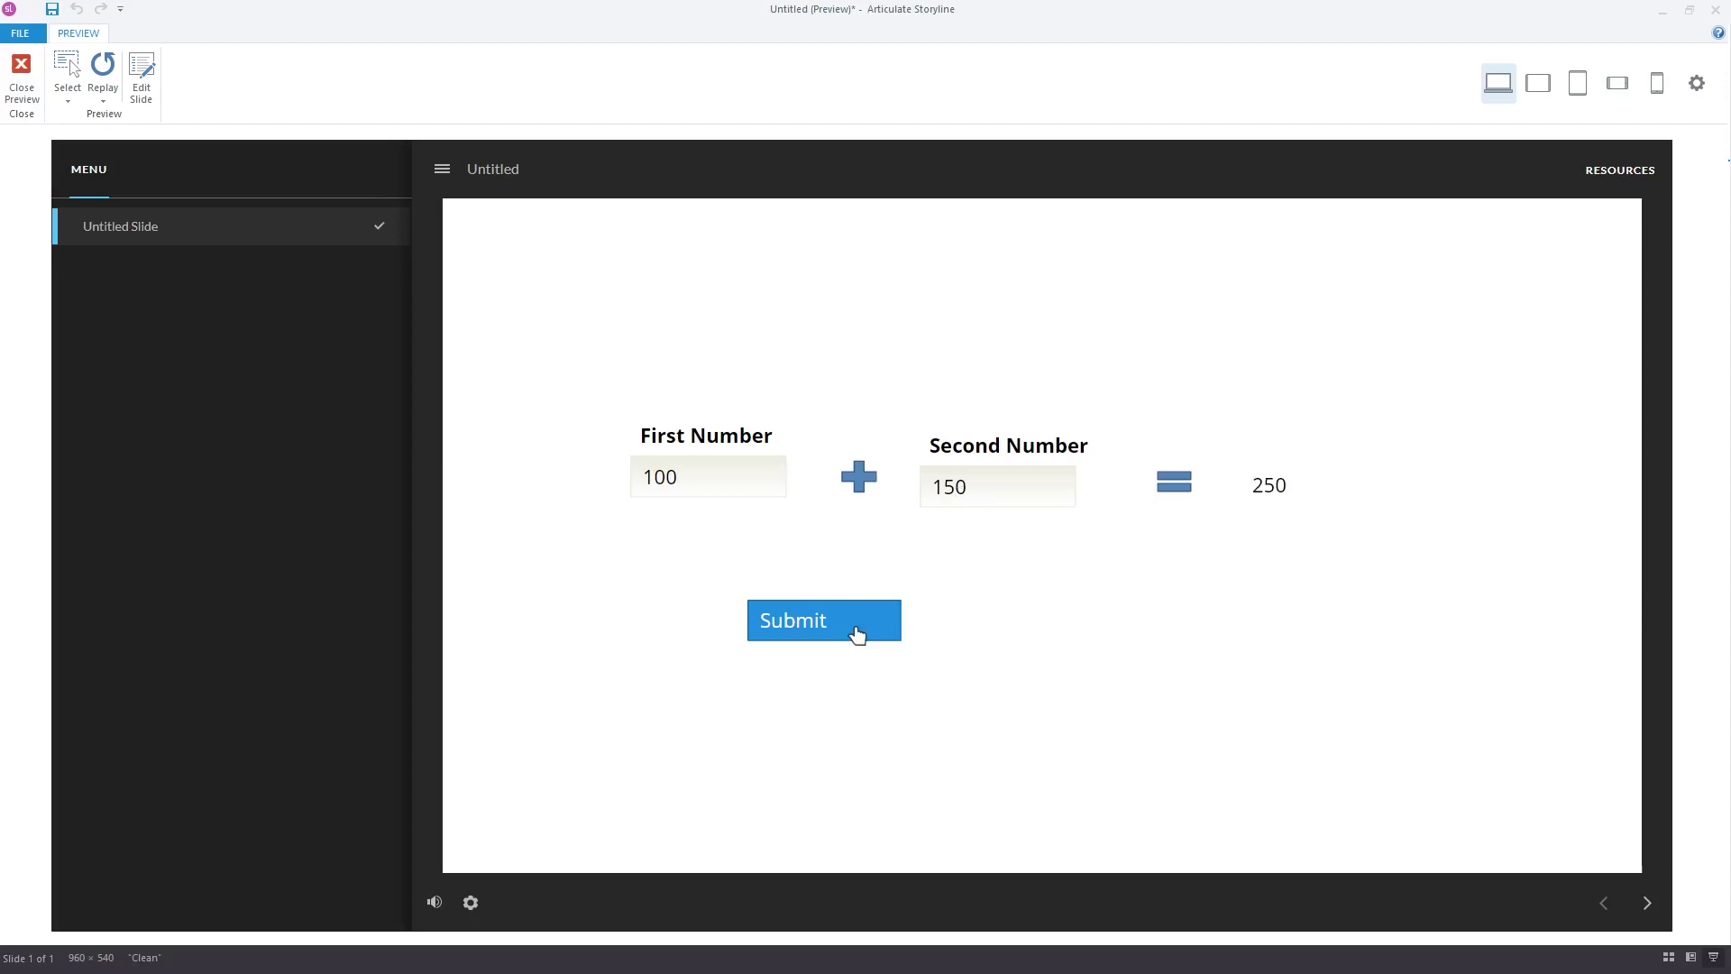